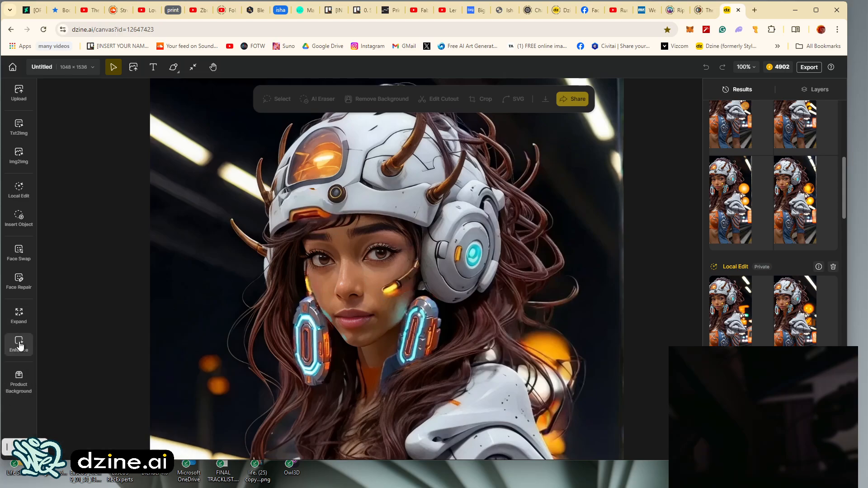
mouse_move(585, 479)
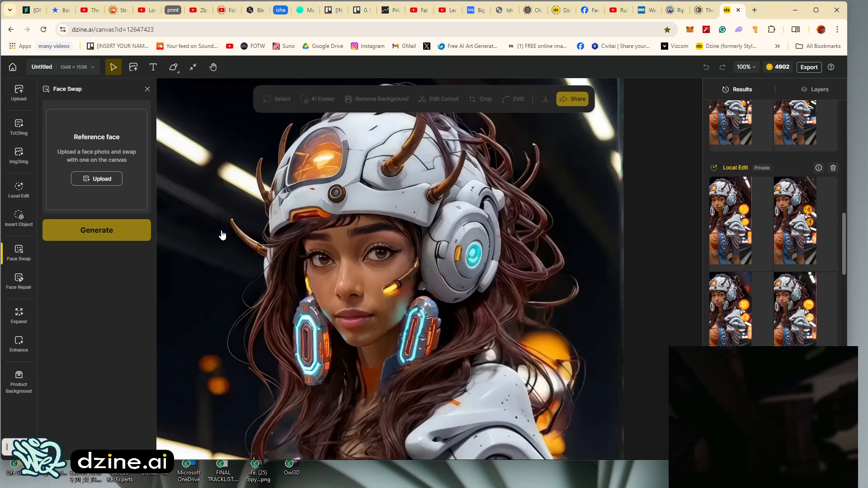
key(space)
drag(215, 272, 210, 294)
click(88, 180)
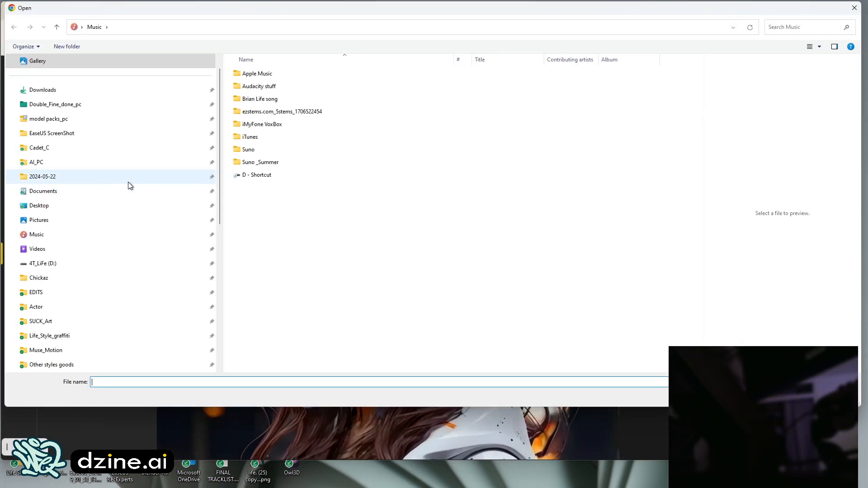
click(835, 396)
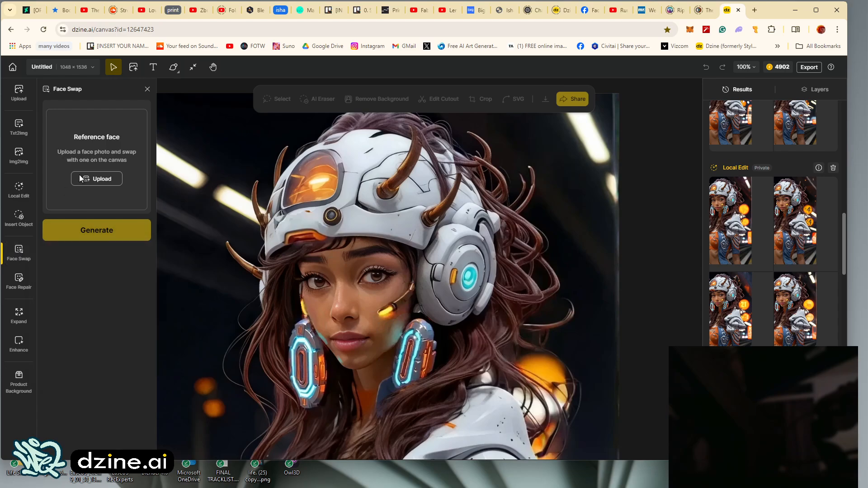
Step: Upload eyes._.png from the Woman Models folder in Dropbox as the Face Swap reference face
click(101, 179)
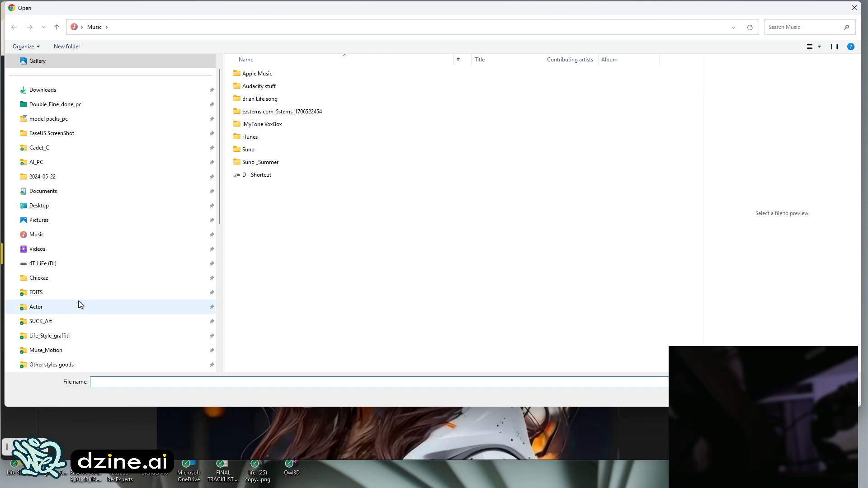
scroll(67, 296, down, 6)
click(57, 280)
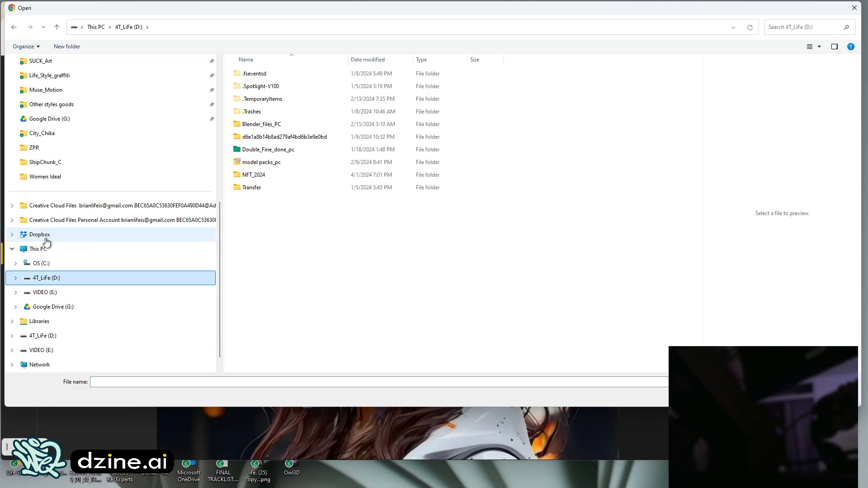
click(43, 235)
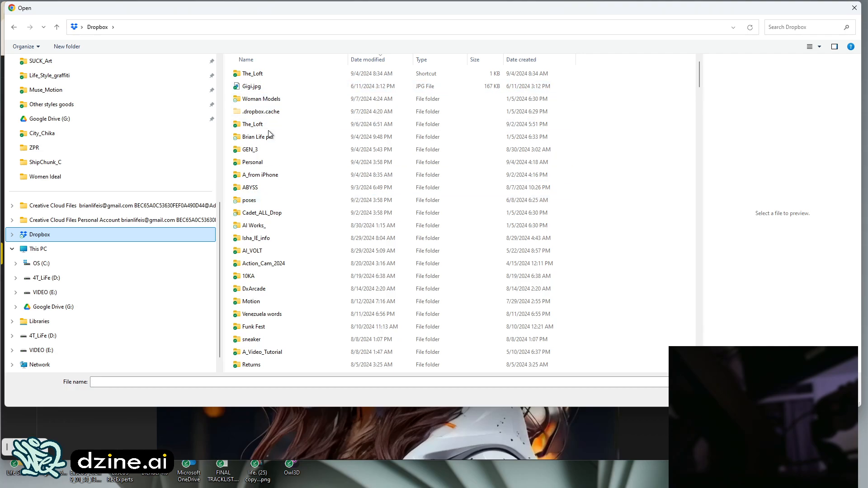
double_click(260, 99)
click(358, 81)
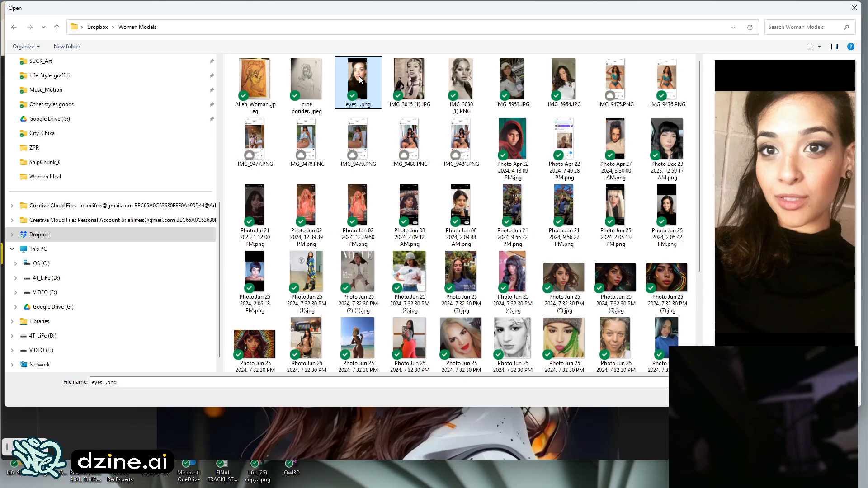
double_click(359, 77)
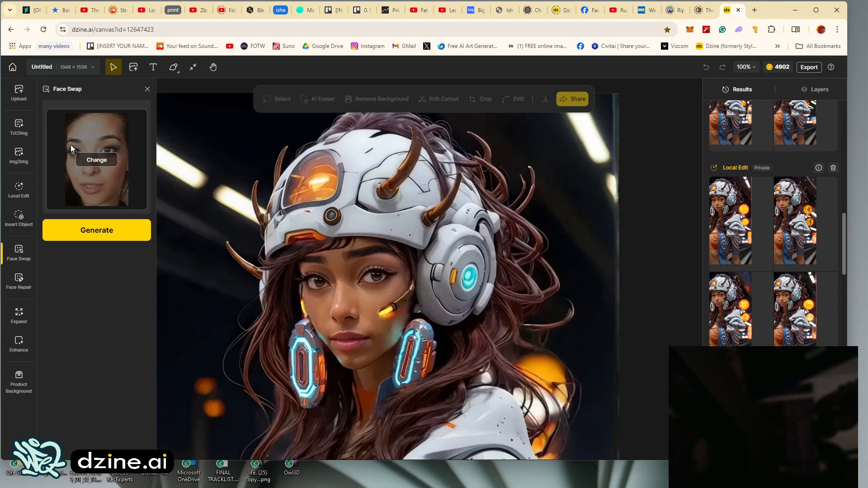
Step: Generate the face swap with the uploaded reference face and preview its variations in the results
click(94, 232)
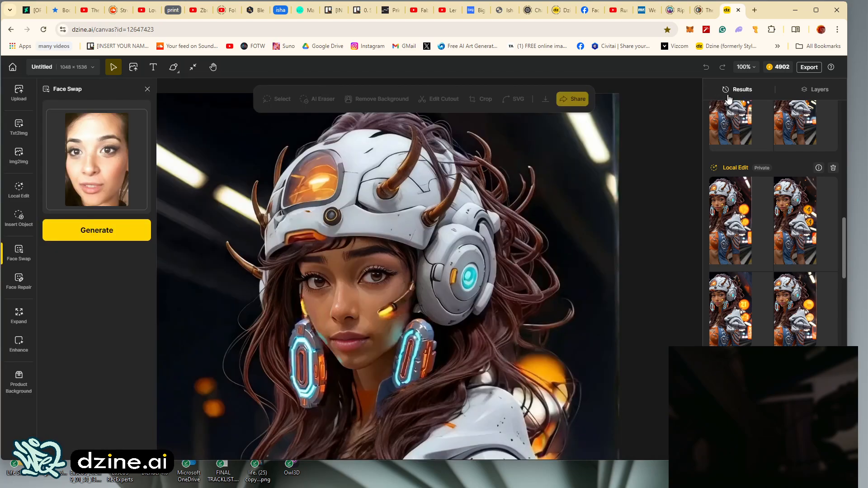
click(742, 90)
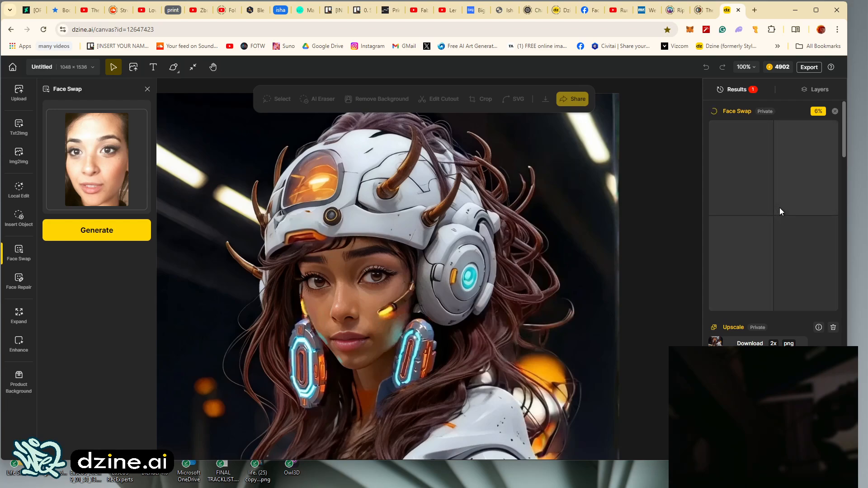
mouse_move(103, 193)
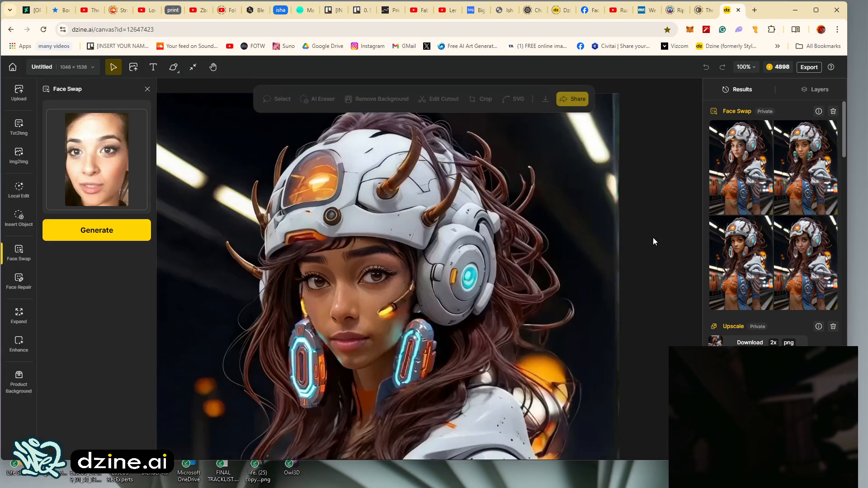
mouse_move(812, 270)
Step: Change the reference face to Photo Dec 23 2023, 12 59 17 AM.png and generate a face swap
click(88, 162)
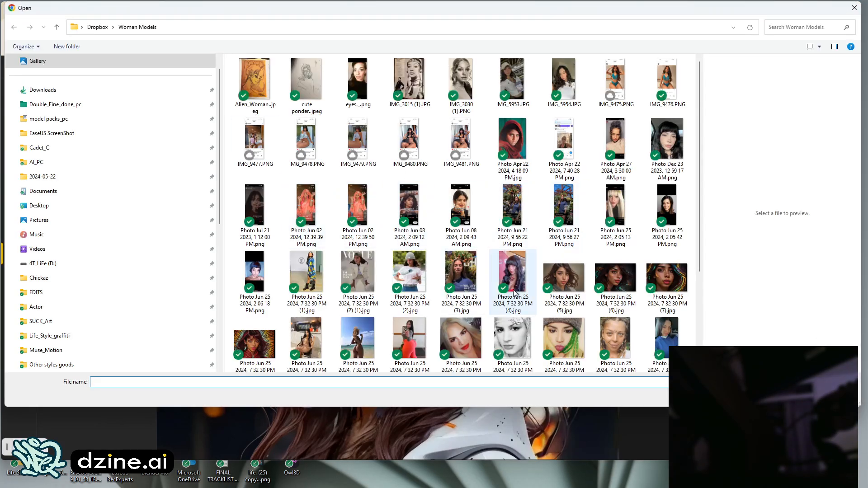
click(569, 283)
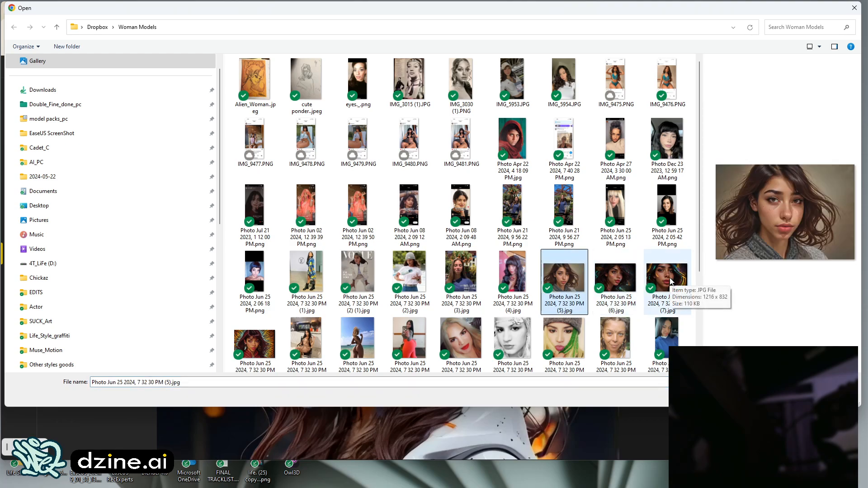
click(669, 139)
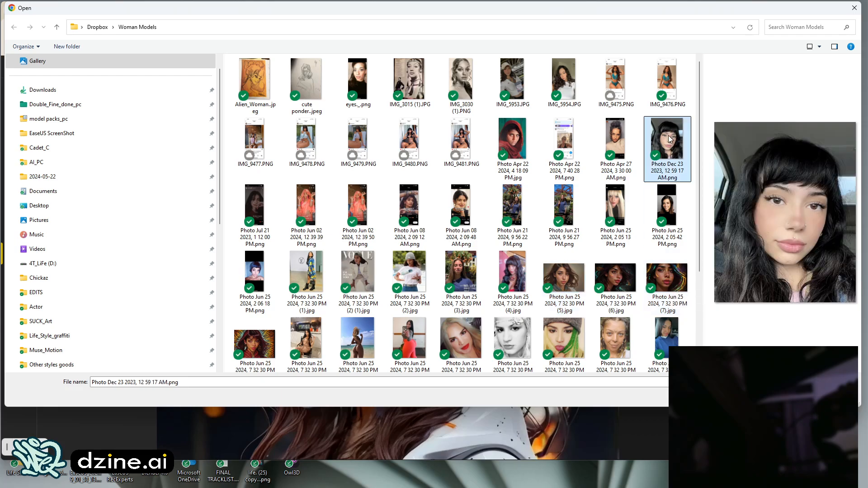
double_click(666, 138)
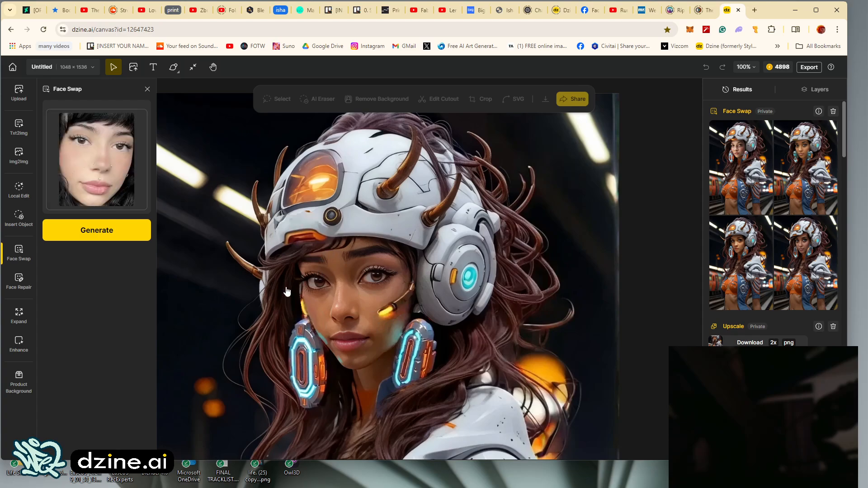
click(84, 232)
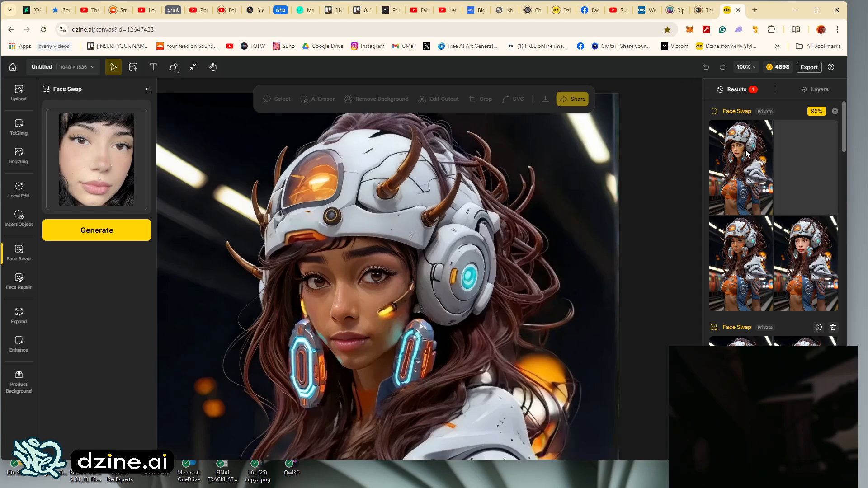
Step: Preview each of the four variations in the newest Face Swap result and compare the faces
mouse_move(798, 248)
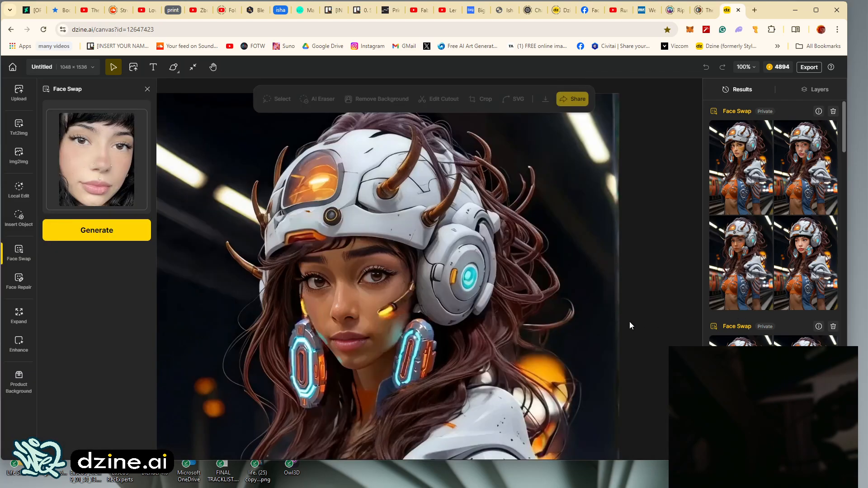
mouse_move(807, 275)
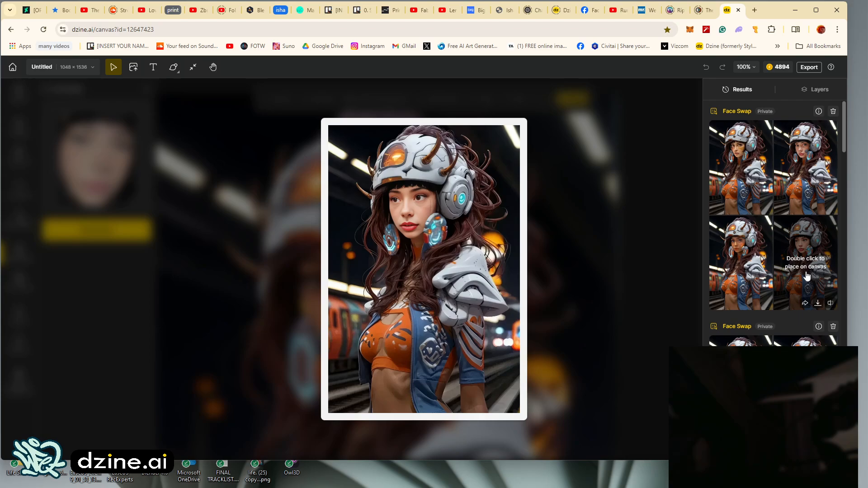
mouse_move(733, 274)
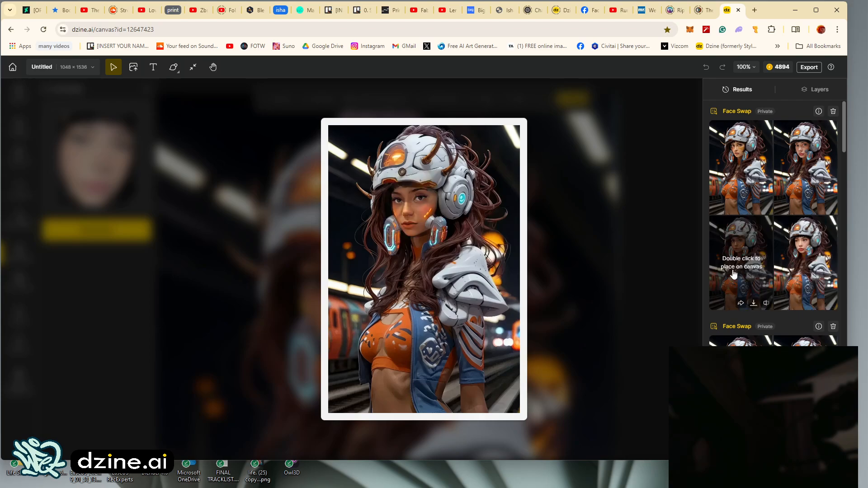
mouse_move(736, 197)
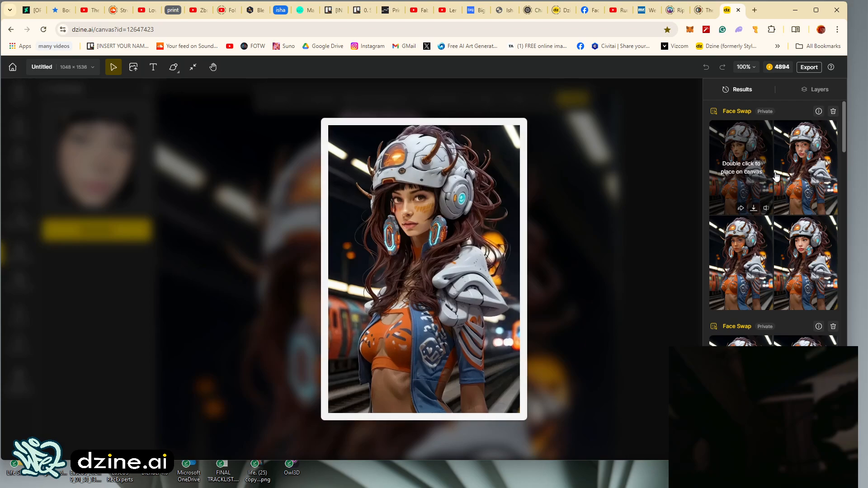
mouse_move(784, 174)
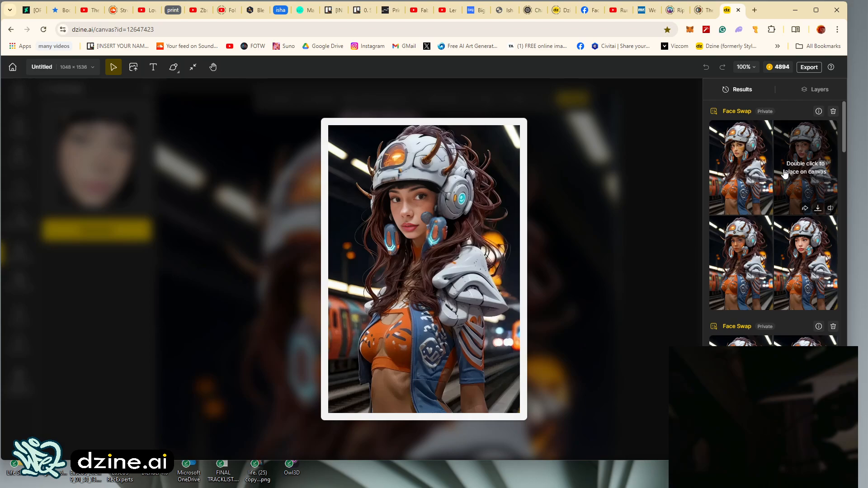
mouse_move(790, 227)
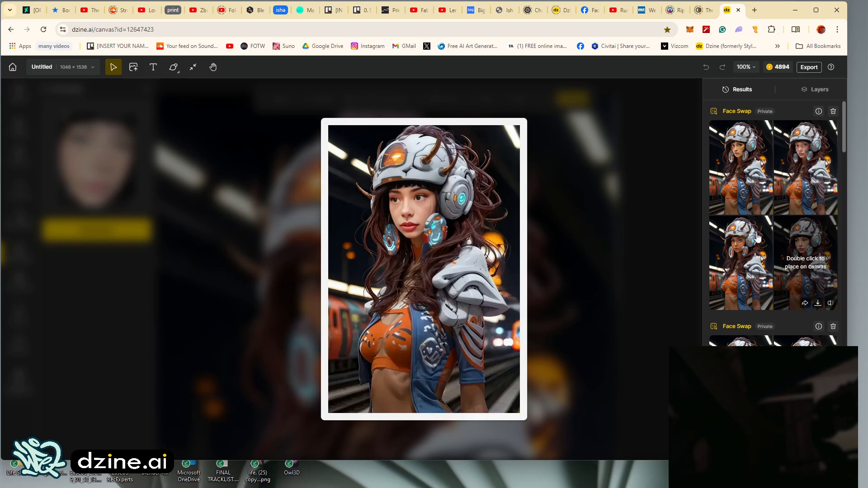
Step: Replace the reference face with Photo Apr 22 2024, 4 18 09 PM.jpg and generate another face swap
mouse_move(102, 164)
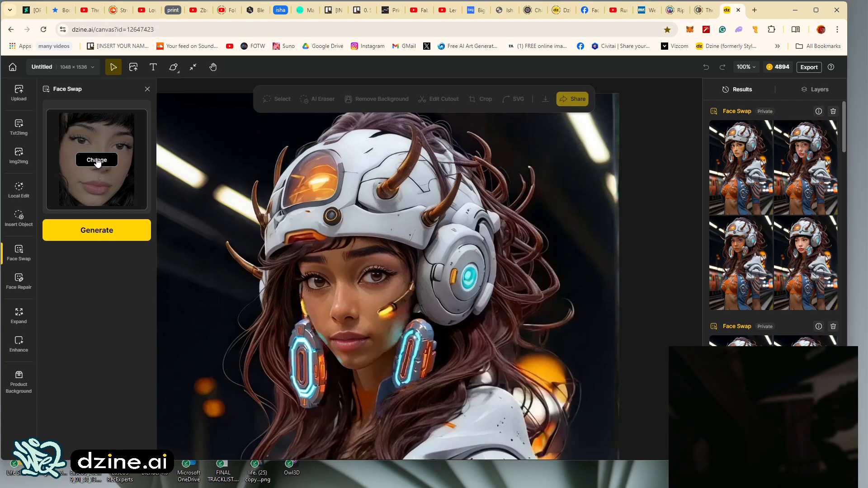
click(96, 161)
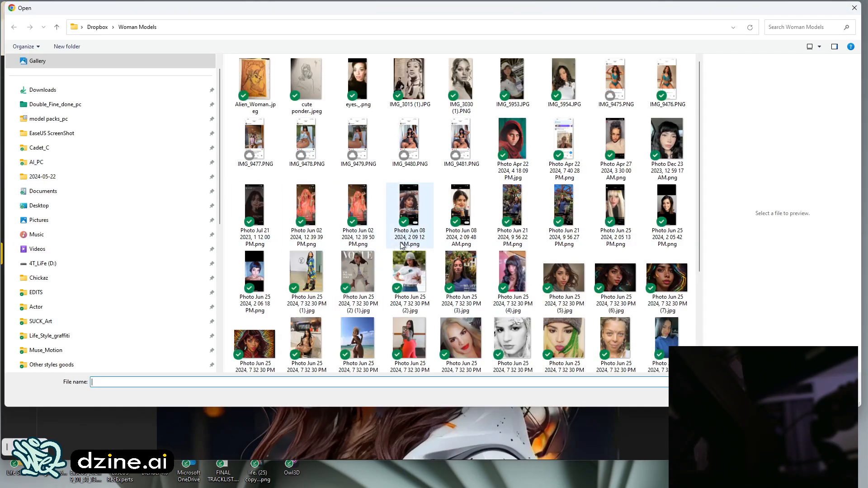
click(507, 128)
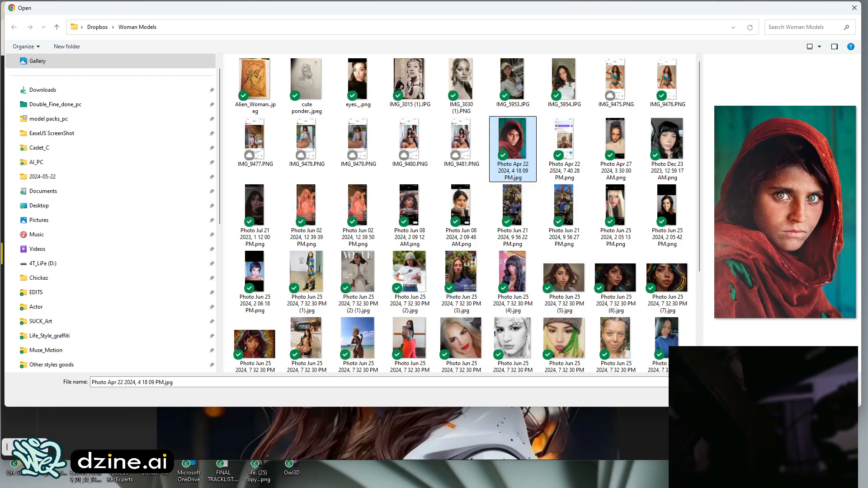
double_click(509, 139)
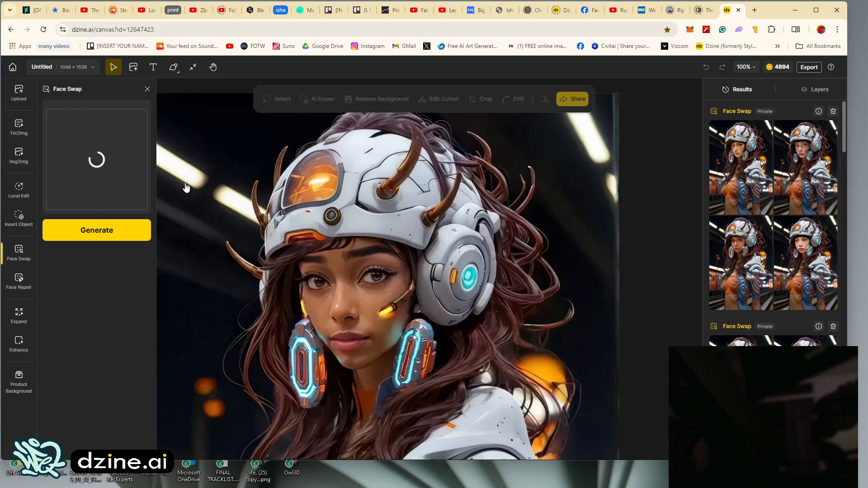
click(88, 230)
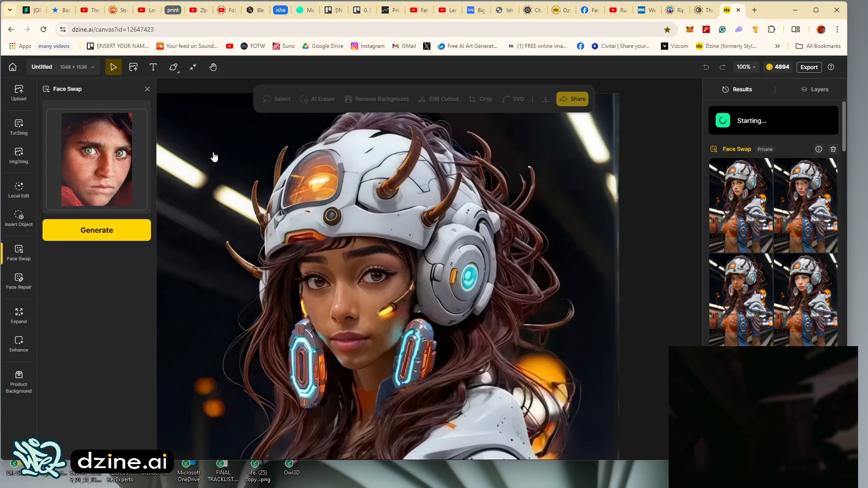
Step: Compare the red-scarf reference face with the variations in the latest Face Swap result
mouse_move(116, 149)
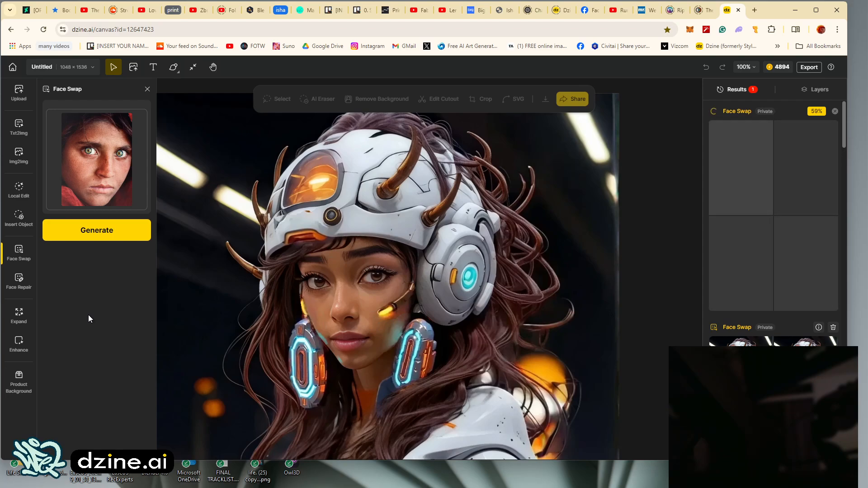
mouse_move(90, 184)
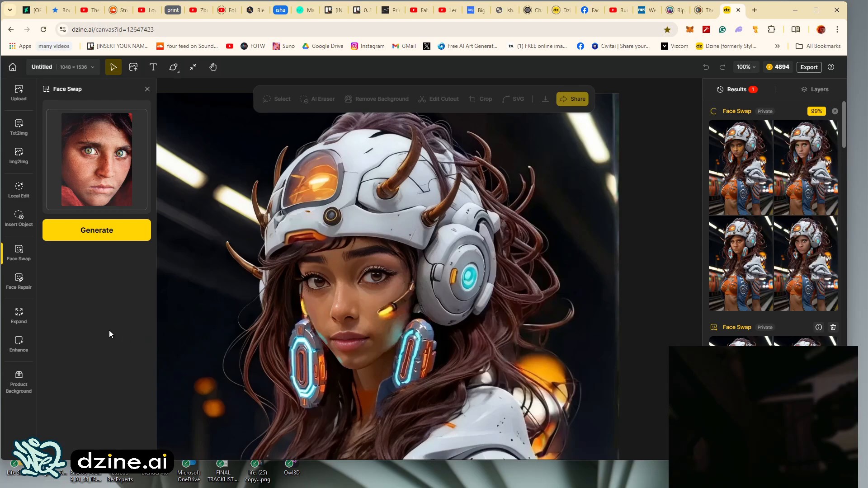
mouse_move(742, 275)
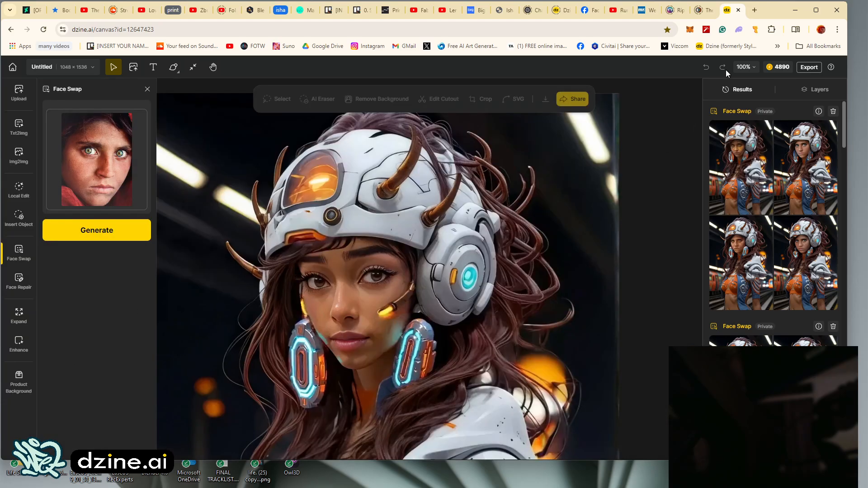
Step: Export the canvas as a PNG at 1x upscale to the Desktop, declining to overwrite the existing untitled.png
click(805, 68)
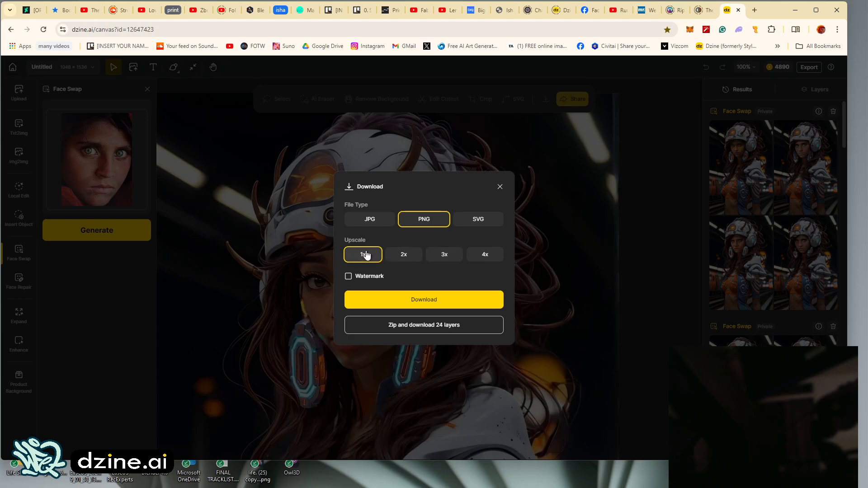
click(394, 299)
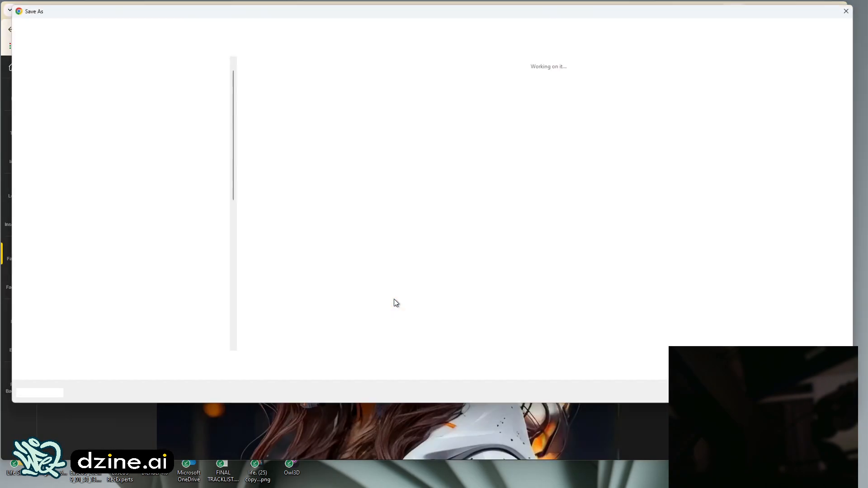
click(40, 209)
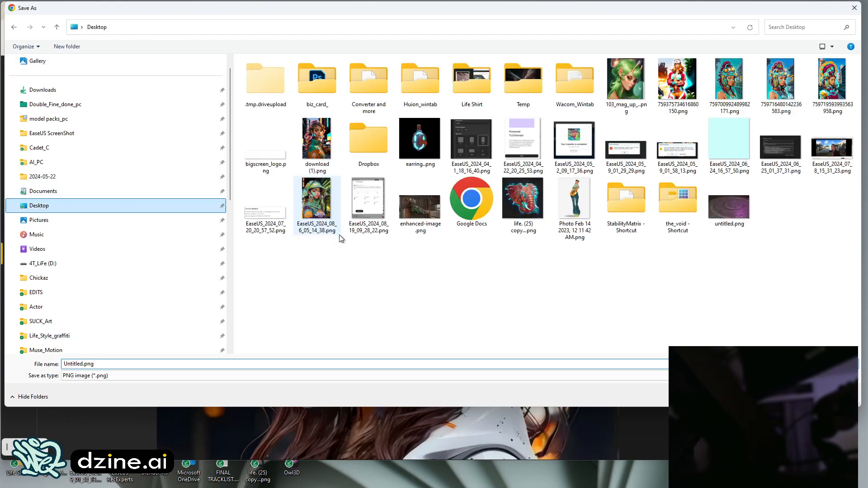
key(Return)
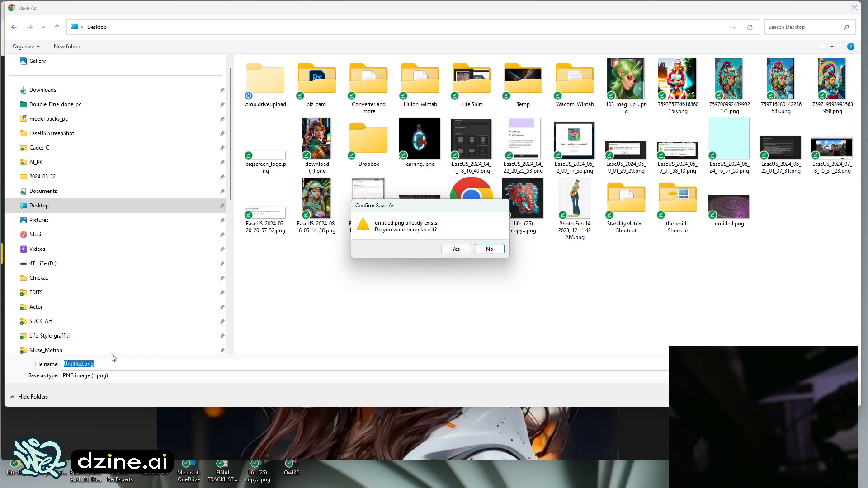
click(487, 250)
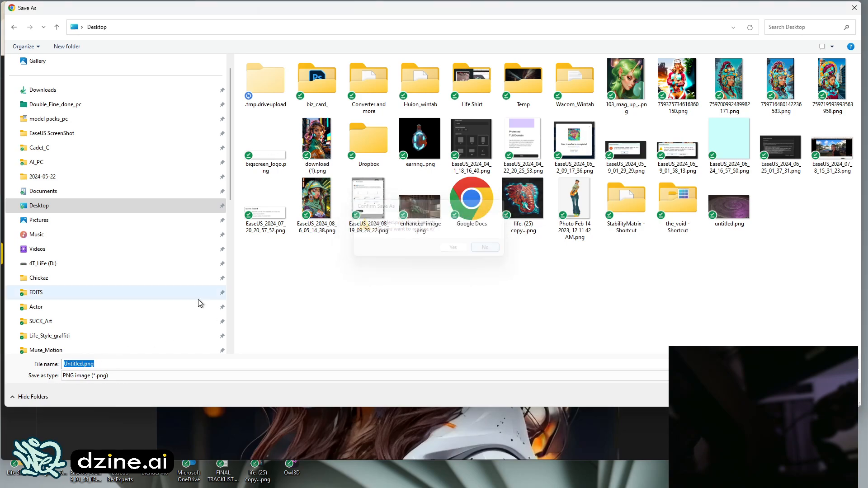
Step: Name the exported image hhhhh..png and save it to the Desktop
click(83, 365)
key(ctrl+a)
text(h)
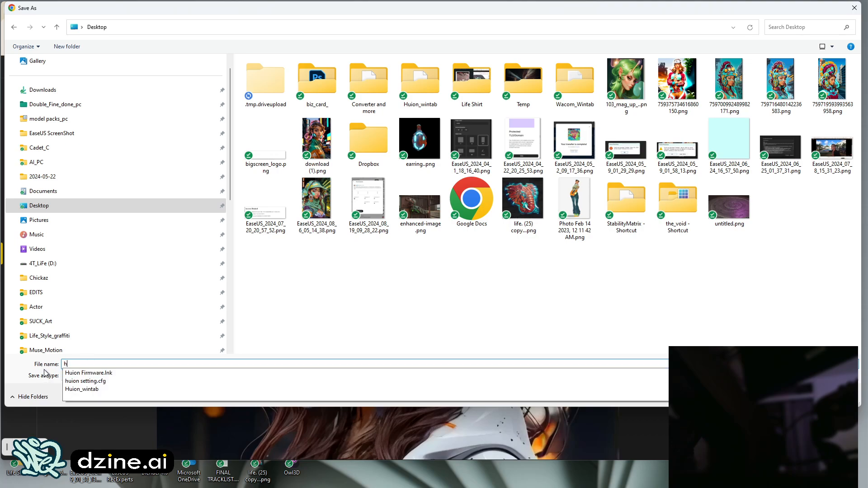
text(hhhh.)
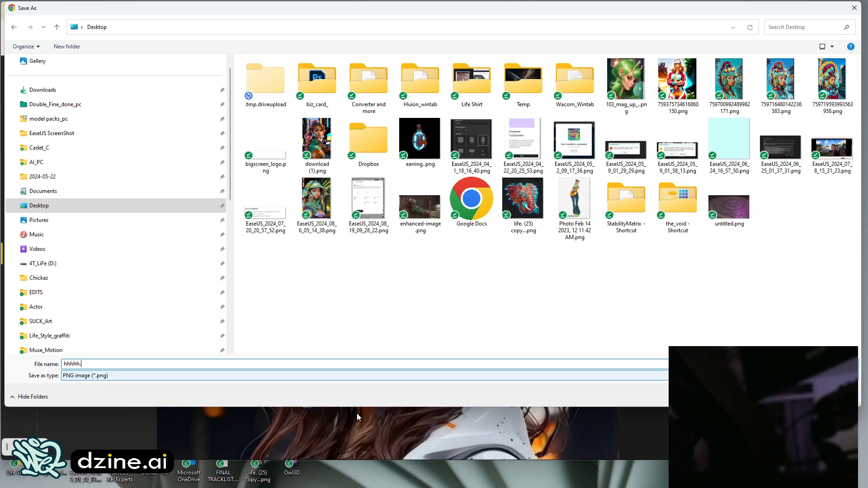
text(png)
key(Return)
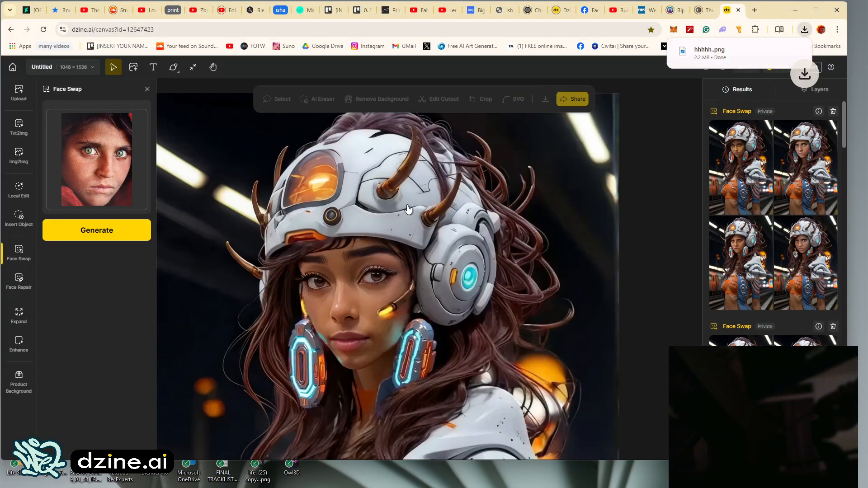
Step: Open SeaArt in a new browser tab and bring up its AI Face Swap tool with the image templates
click(754, 10)
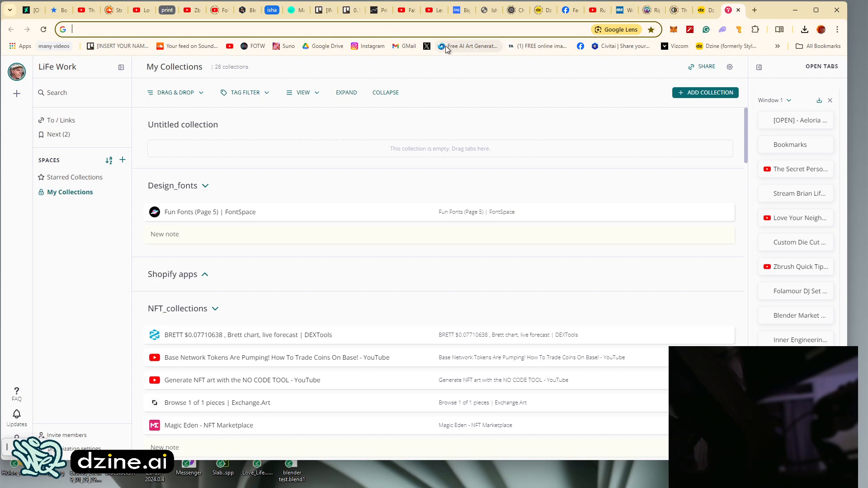
click(446, 47)
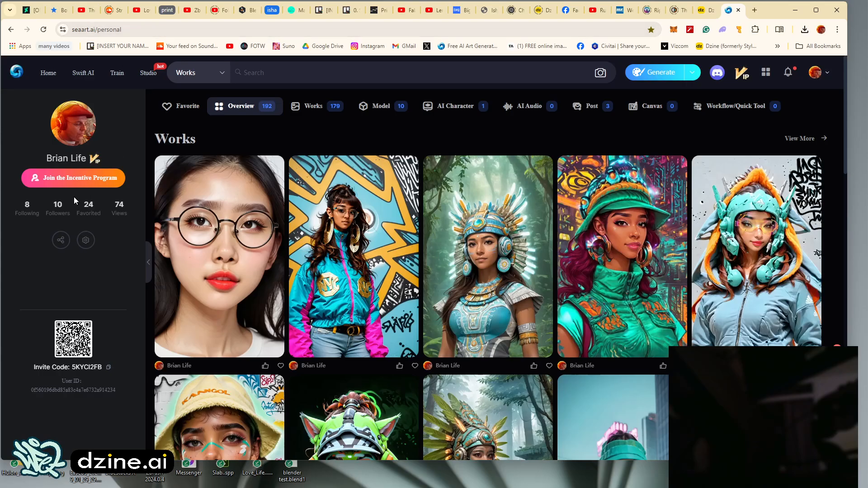
click(657, 73)
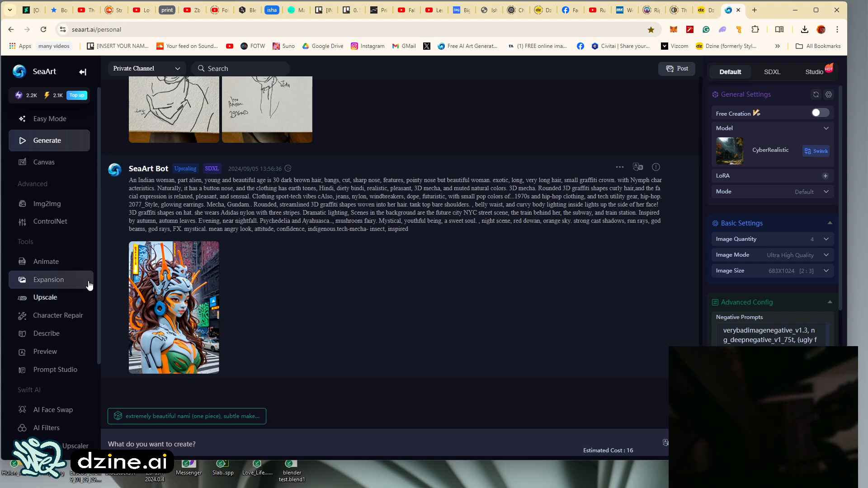
click(52, 411)
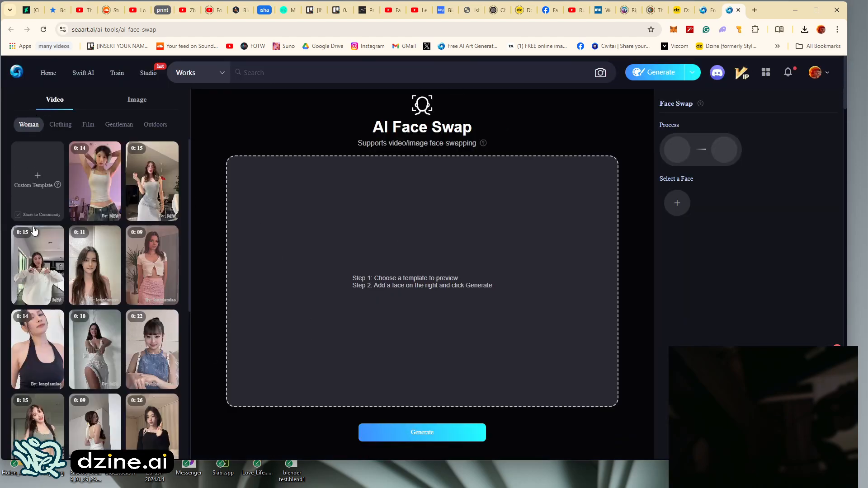
click(148, 102)
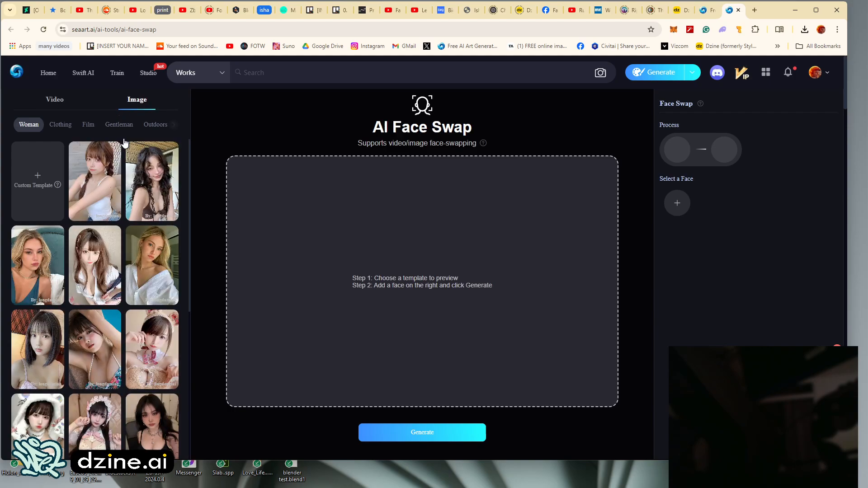
Step: Add Photo Dec 23 2023, 12 59 17 AM.png from the Woman Models folder as the face to swap in
click(36, 179)
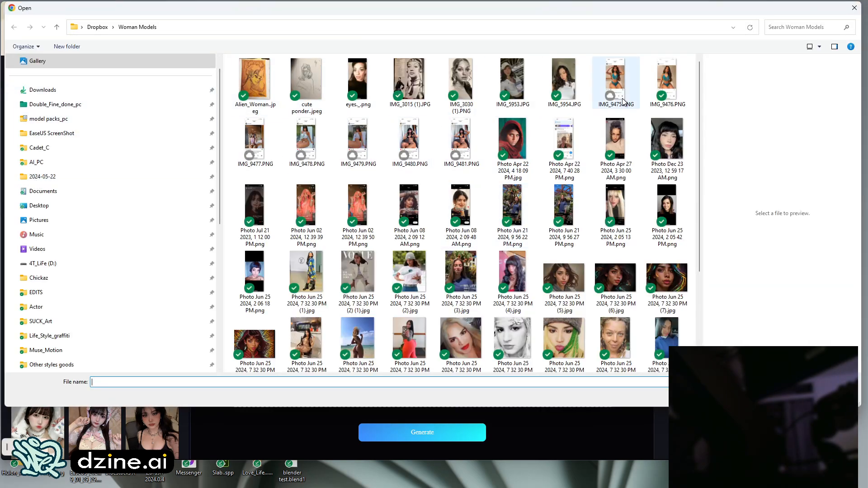
click(833, 395)
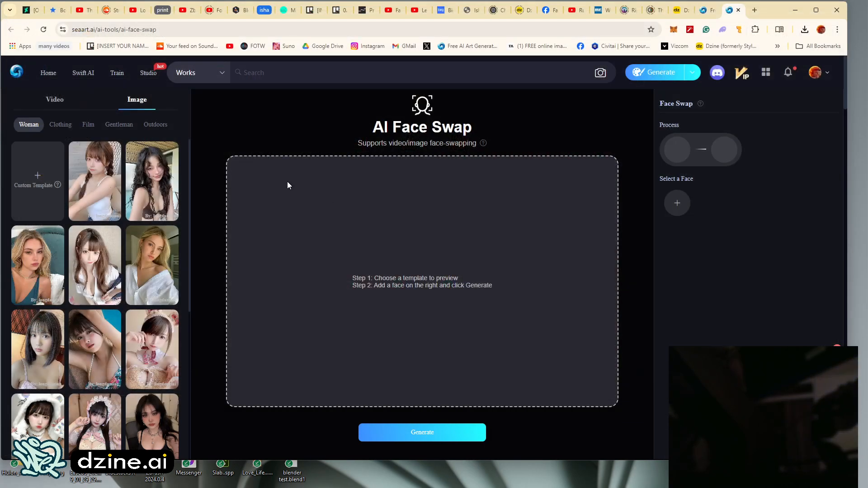
click(684, 203)
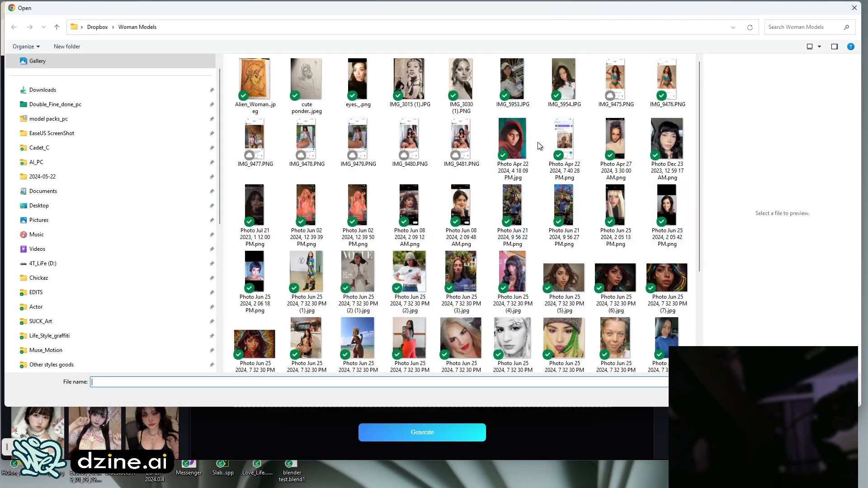
click(665, 143)
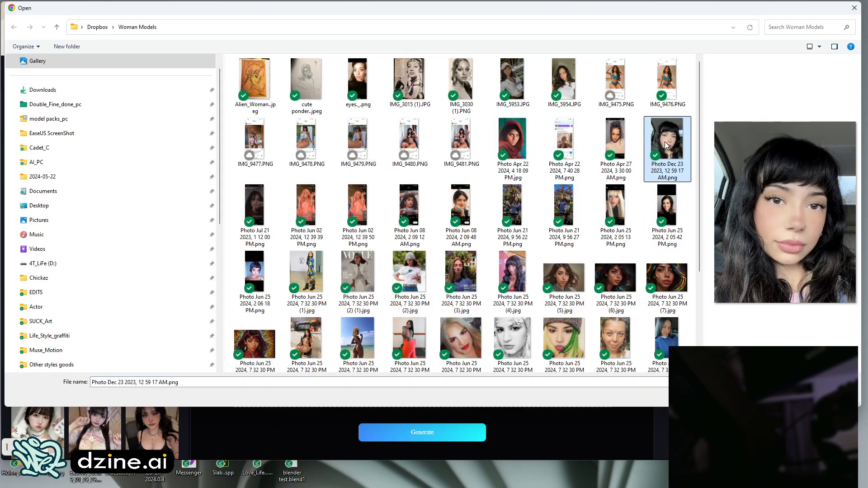
double_click(665, 142)
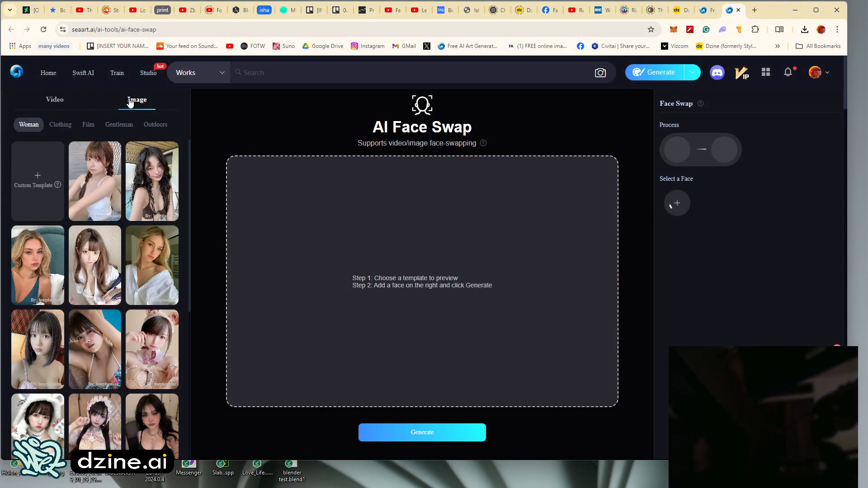
Step: Upload the helmeted cyberpunk woman .webp image from the Desktop as a custom template and generate the face swap
click(32, 178)
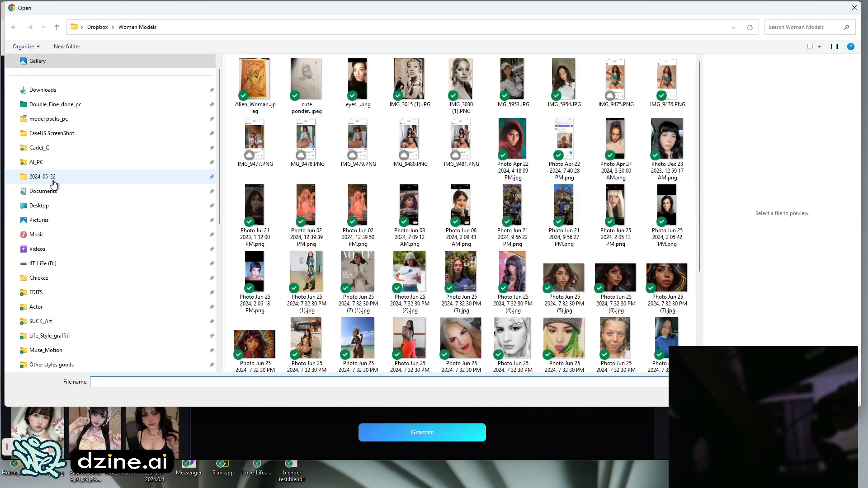
click(51, 205)
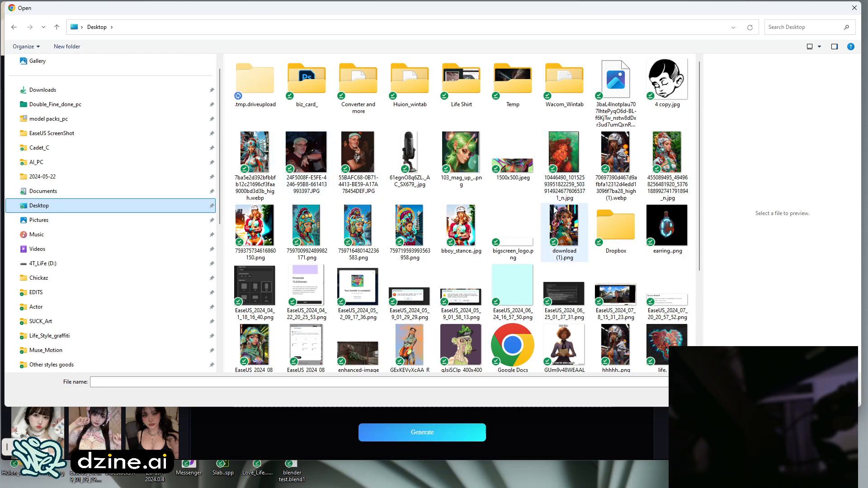
double_click(616, 156)
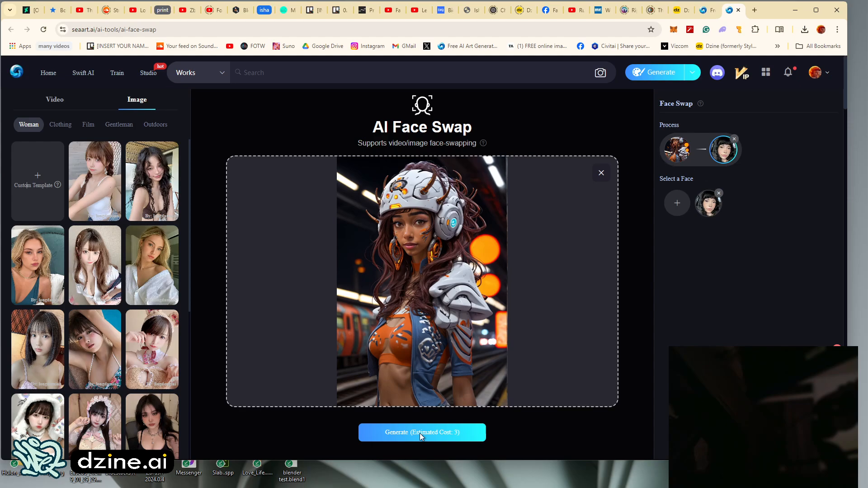
click(411, 442)
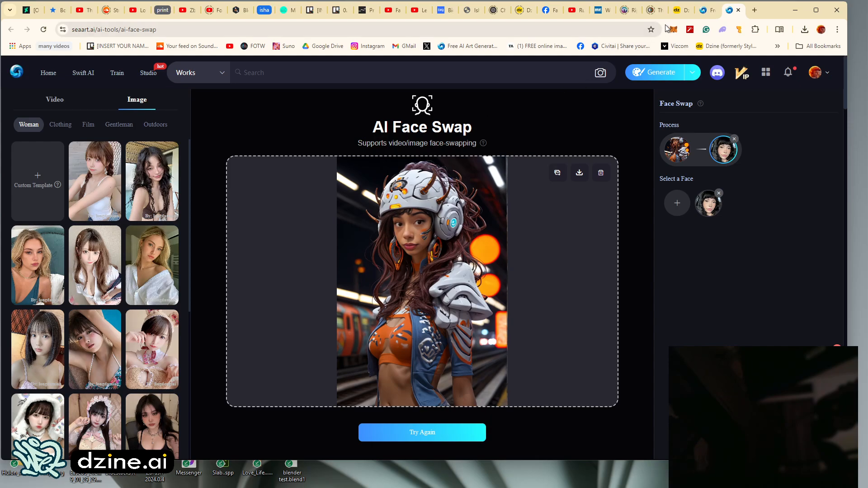
Step: Switch back to Dzine, replace the reference face with Photo Dec 23 2023, 12 59 17 AM.png from Dropbox's Woman Models folder, and generate a face swap
click(677, 11)
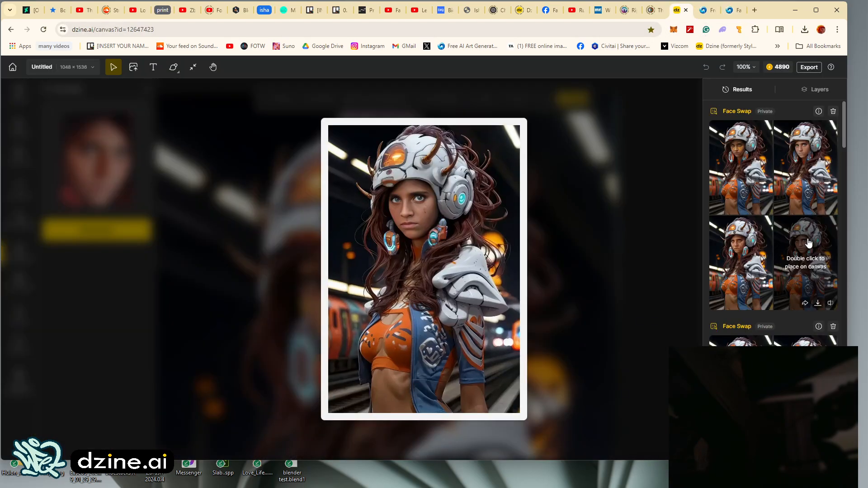
scroll(805, 362, down, 1)
scroll(804, 361, down, 2)
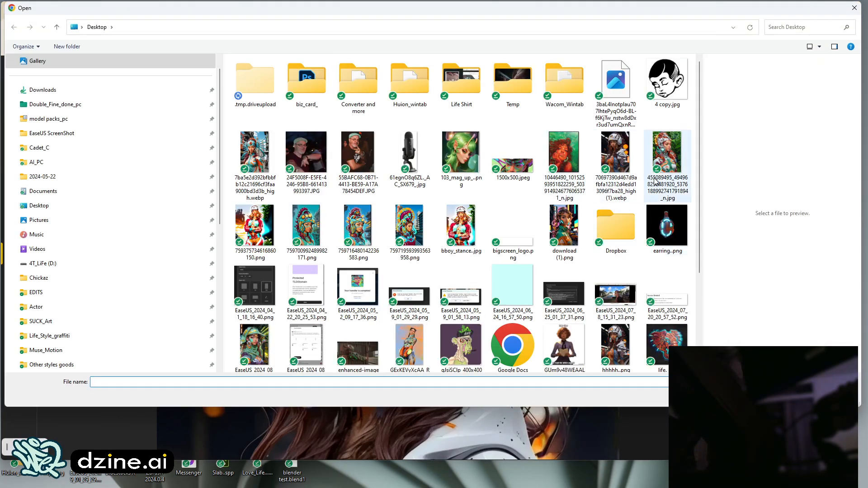
scroll(283, 163, down, 3)
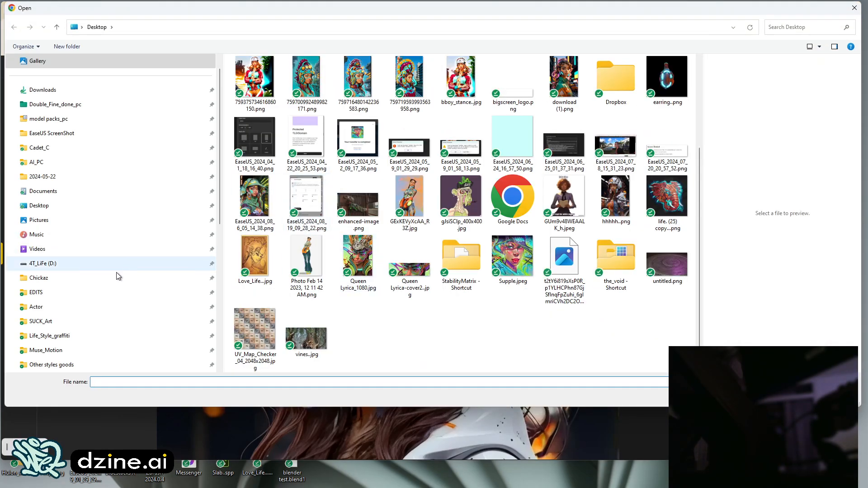
scroll(40, 296, down, 5)
scroll(40, 296, down, 1)
click(39, 234)
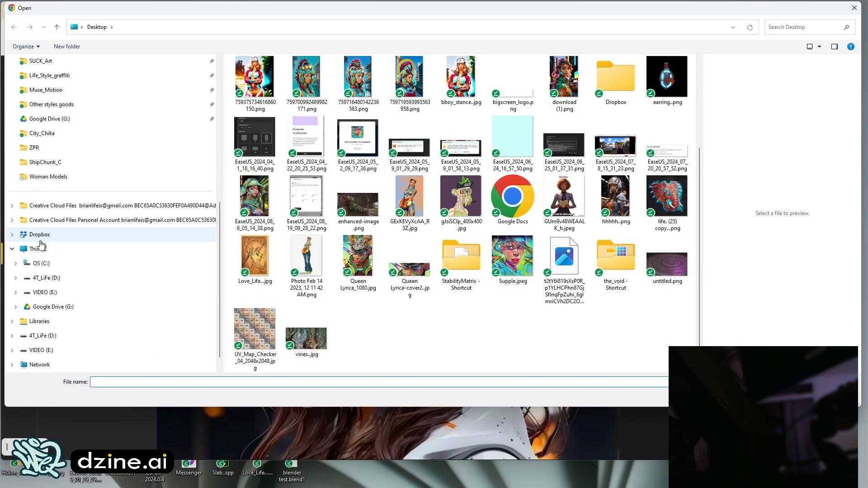
double_click(298, 113)
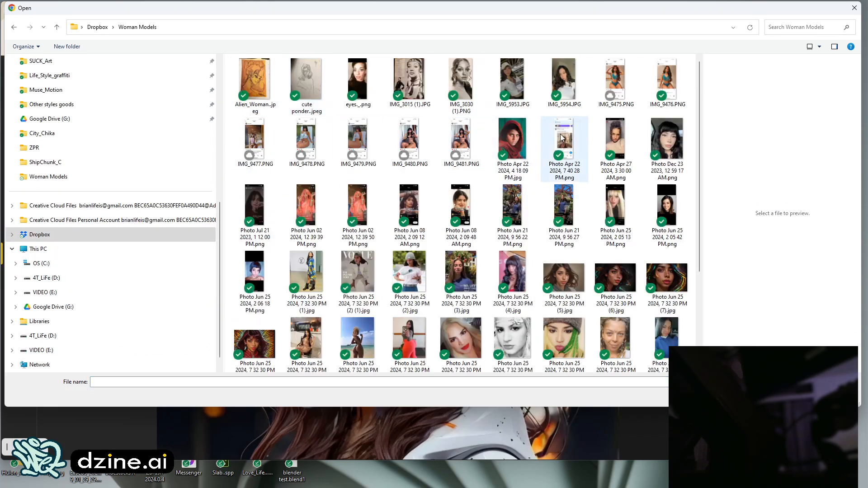
double_click(660, 142)
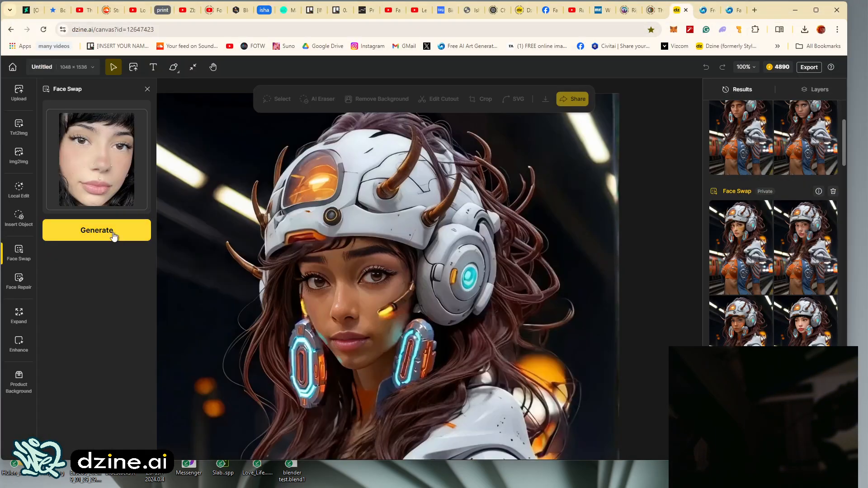
click(113, 232)
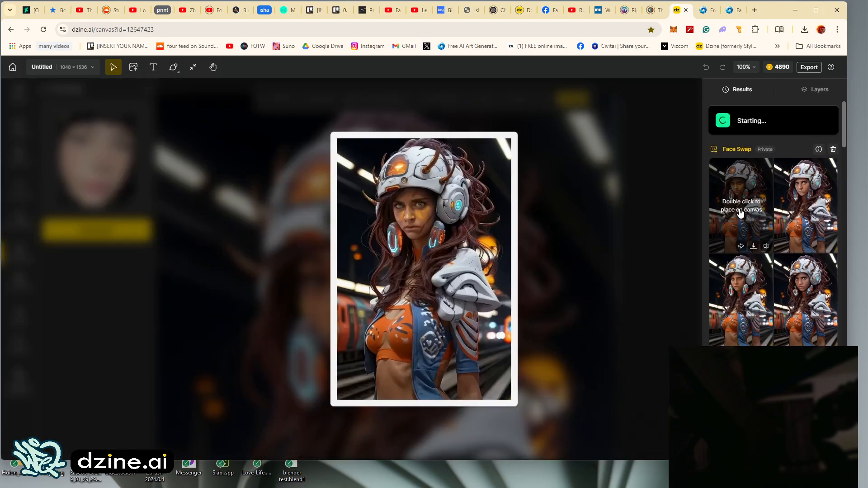
Step: Preview the variations in the earlier Face Swap results and compare their faces with the cyberpunk woman on the canvas
scroll(798, 262, down, 3)
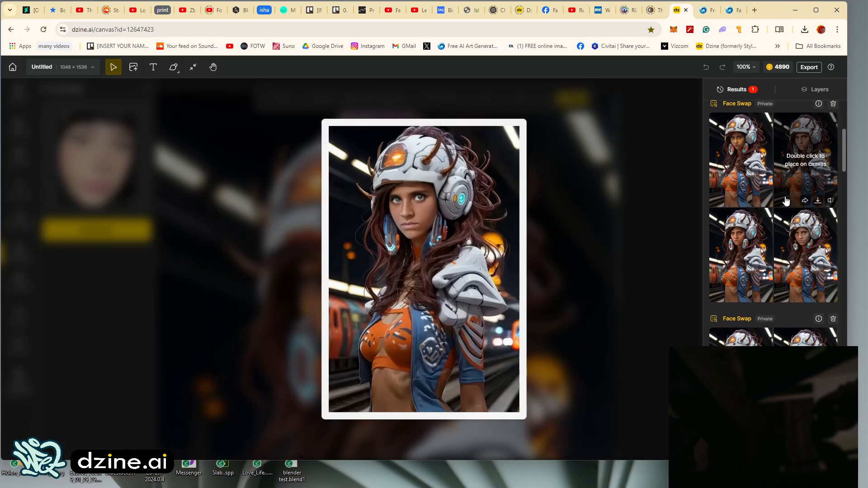
scroll(809, 271, down, 3)
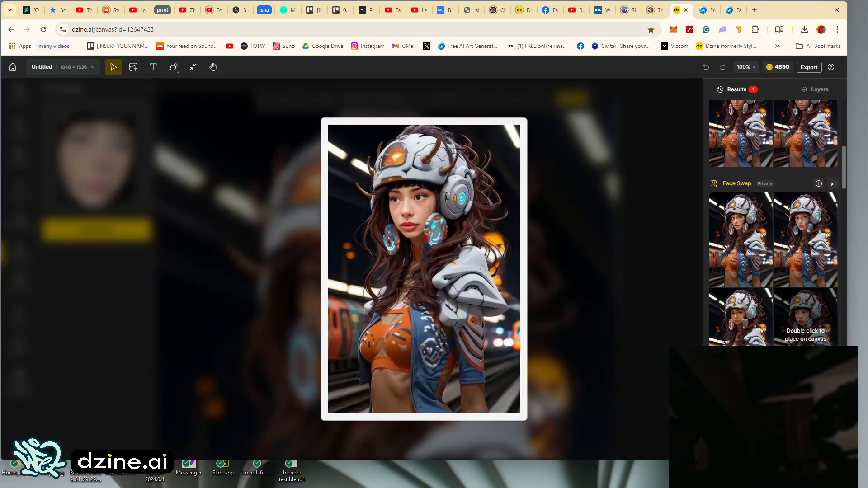
scroll(801, 339, down, 3)
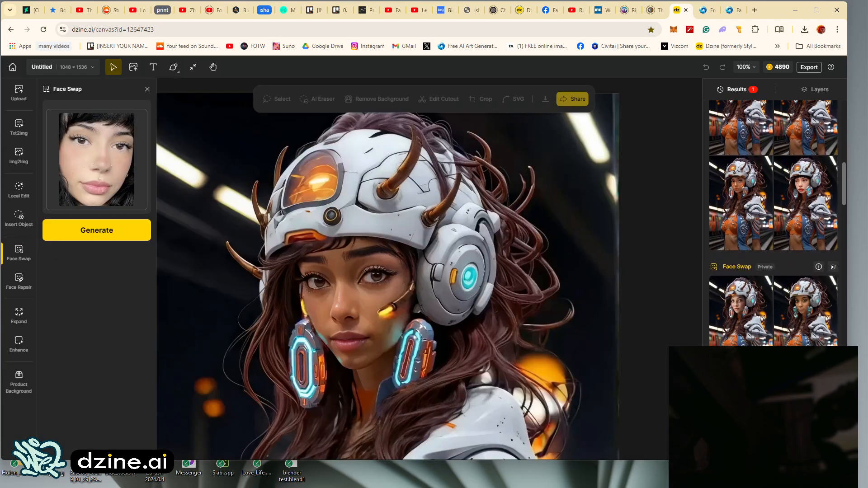
click(801, 336)
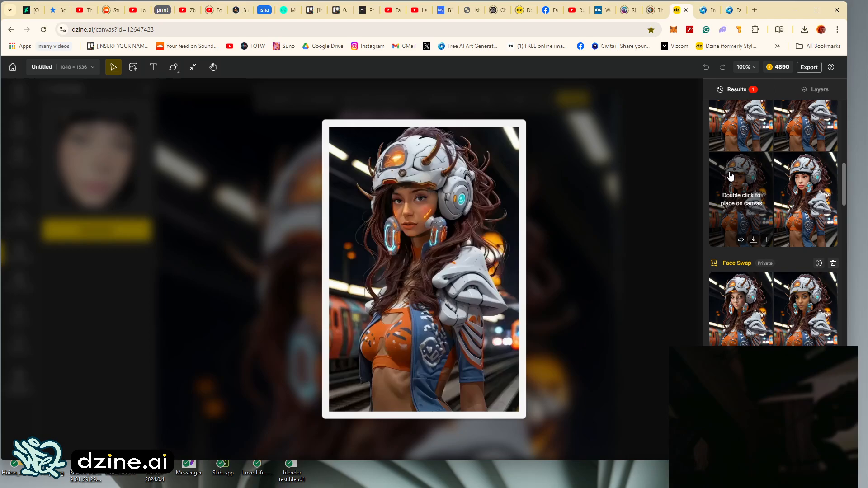
double_click(734, 195)
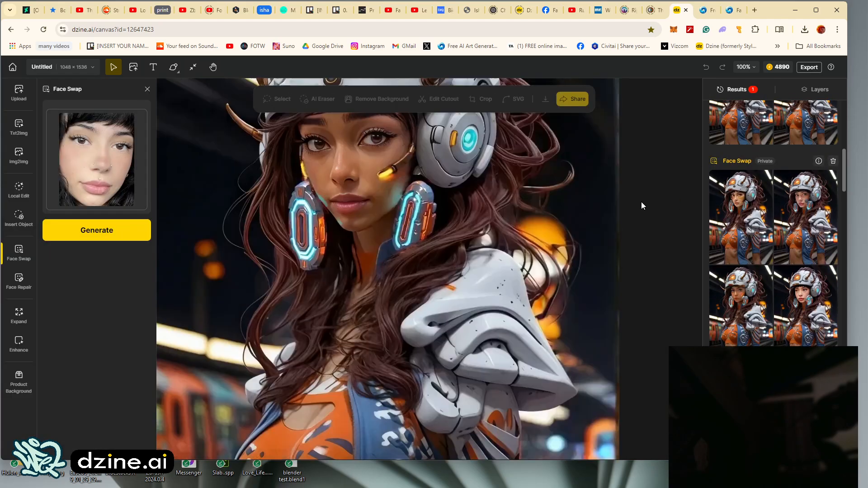
scroll(649, 202, down, 6)
scroll(649, 201, up, 7)
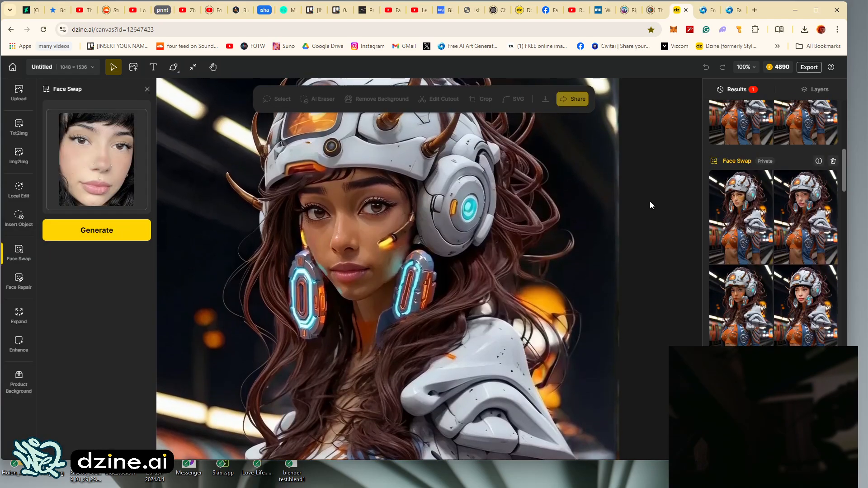
Step: Preview the variations in the newest Face Swap result made from the dark-haired reference face
scroll(742, 160, up, 8)
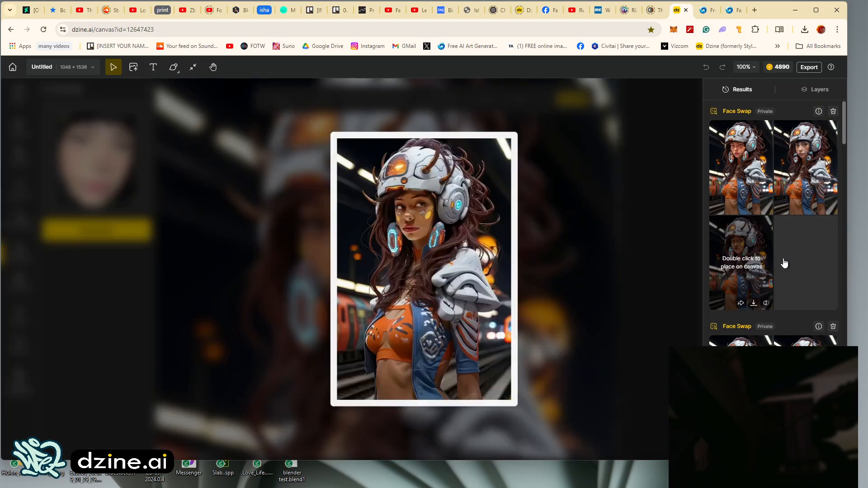
mouse_move(789, 175)
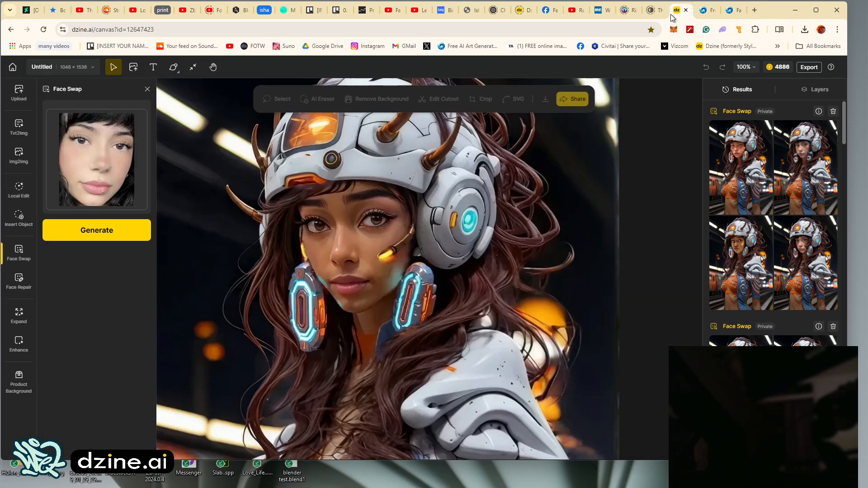
Step: Switch to SeaArt's AI Face Swap, reselect the dark-haired woman's face for the cyberpunk template, and generate the swap again
click(709, 11)
click(727, 11)
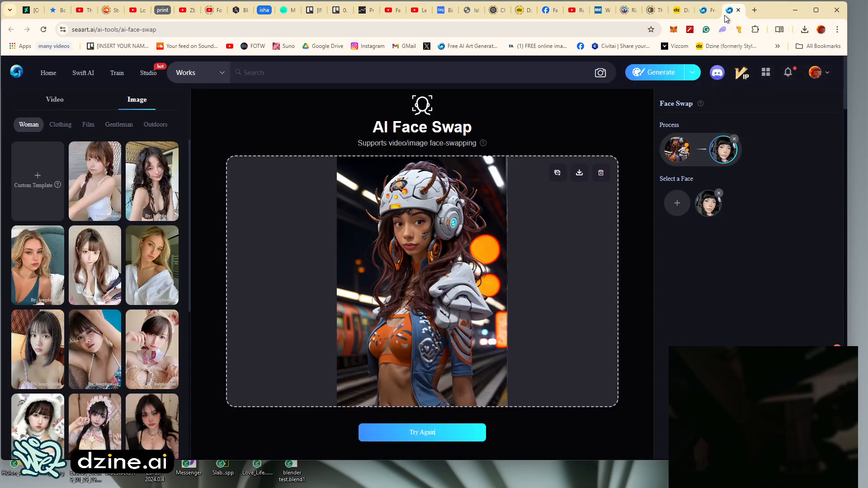
click(407, 432)
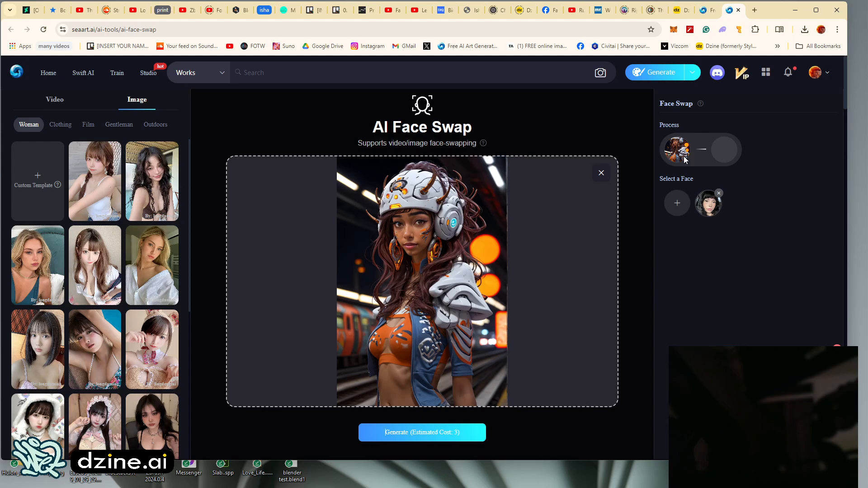
click(449, 437)
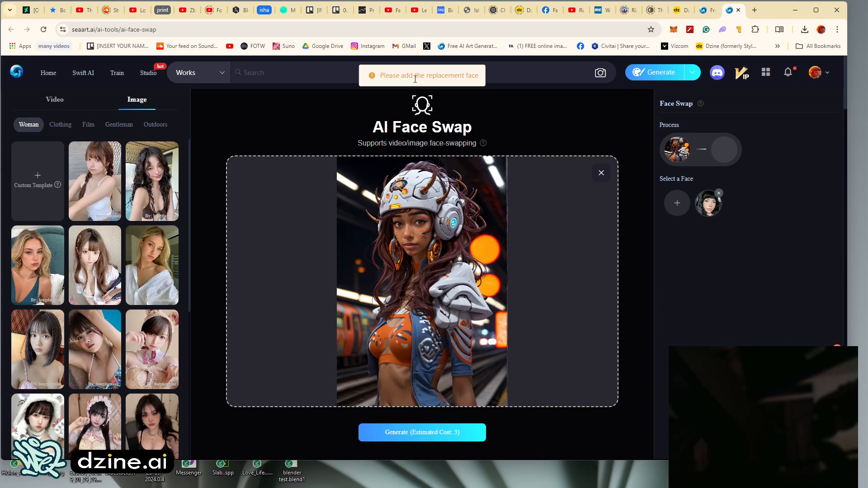
click(708, 204)
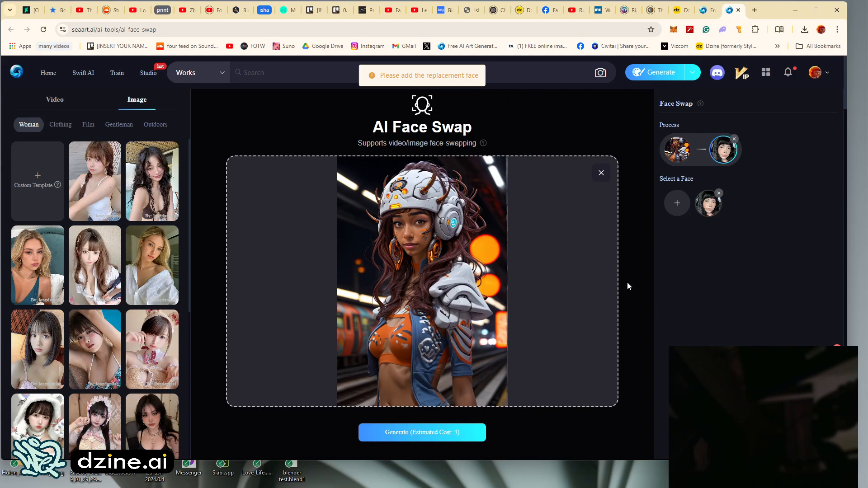
click(412, 436)
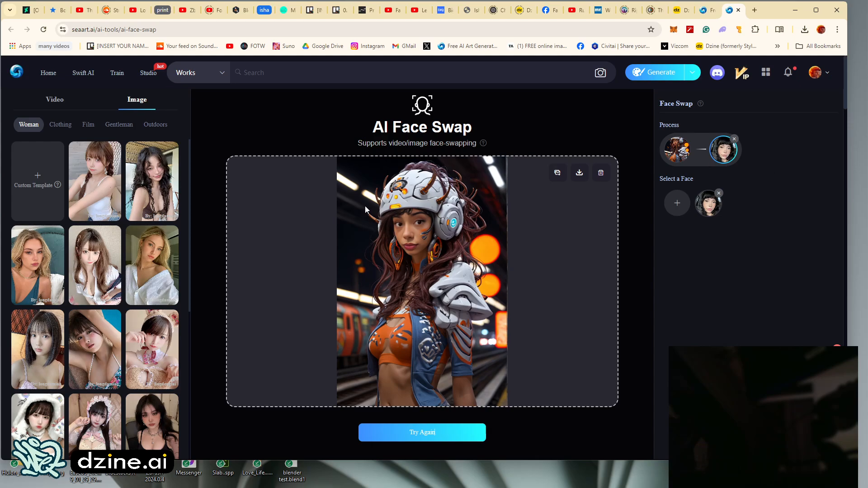
click(708, 214)
Step: Switch back to Dzine and generate another face swap on the cyberpunk woman with the current reference face
click(679, 13)
mouse_move(66, 160)
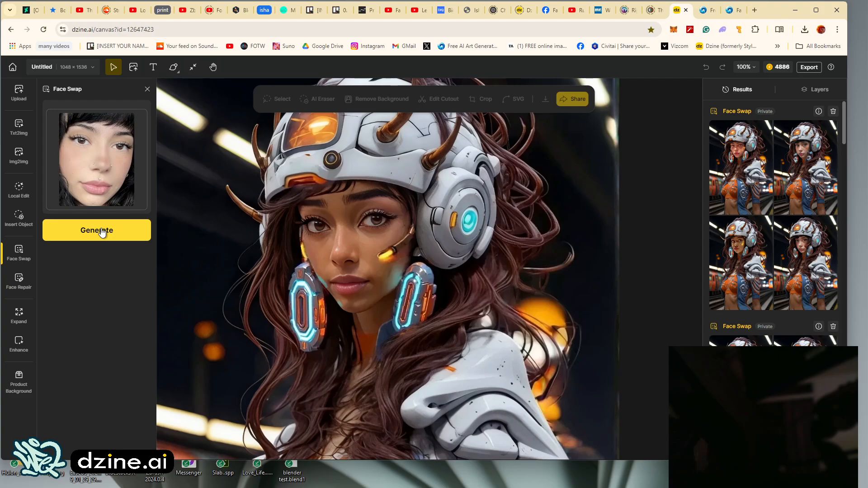
click(102, 231)
Step: Preview the variations in the latest and previous Face Swap results and compare them with the cyberpunk woman on the canvas
mouse_move(802, 210)
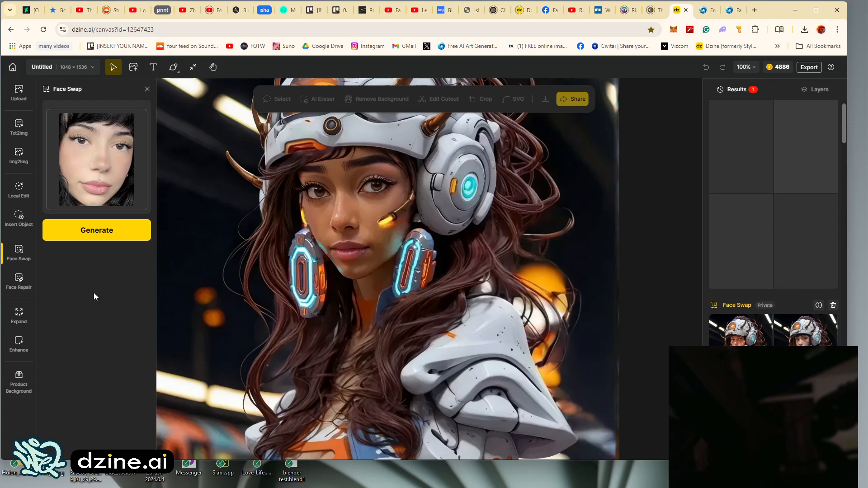
scroll(180, 347, down, 1)
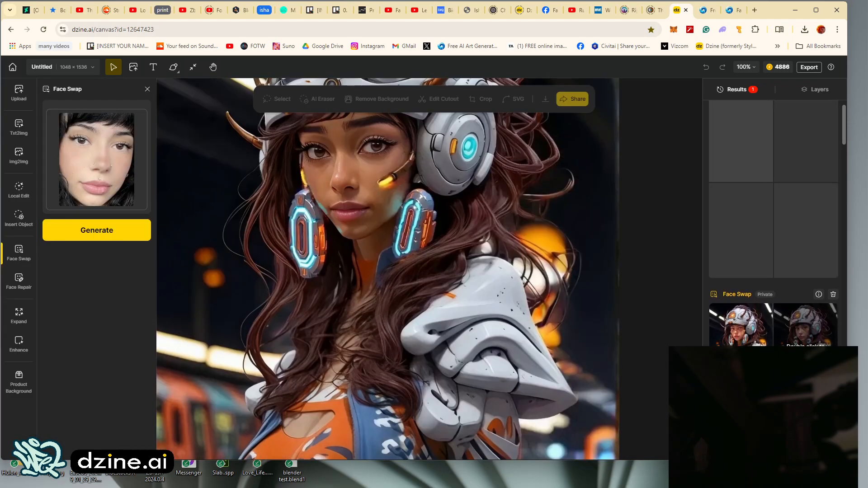
mouse_move(808, 342)
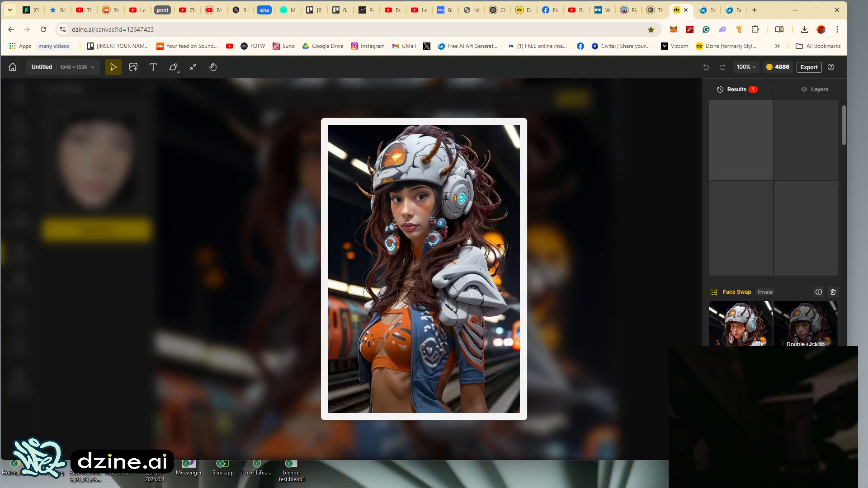
scroll(804, 316, down, 1)
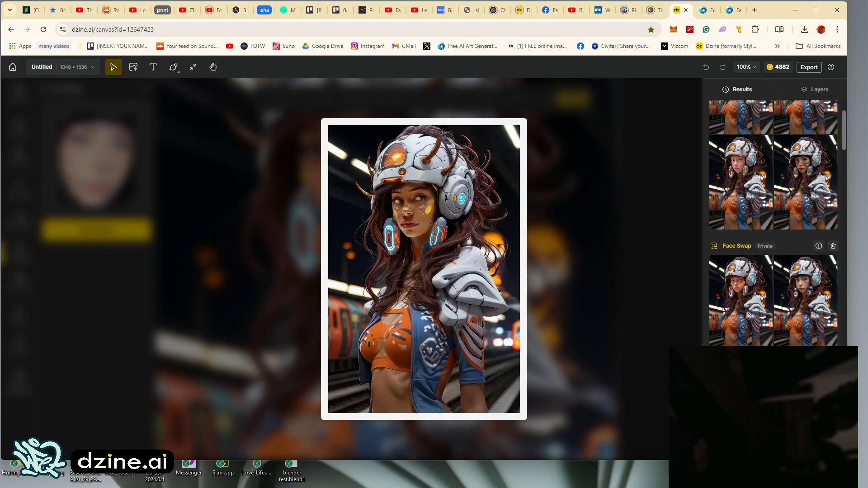
scroll(768, 204, up, 2)
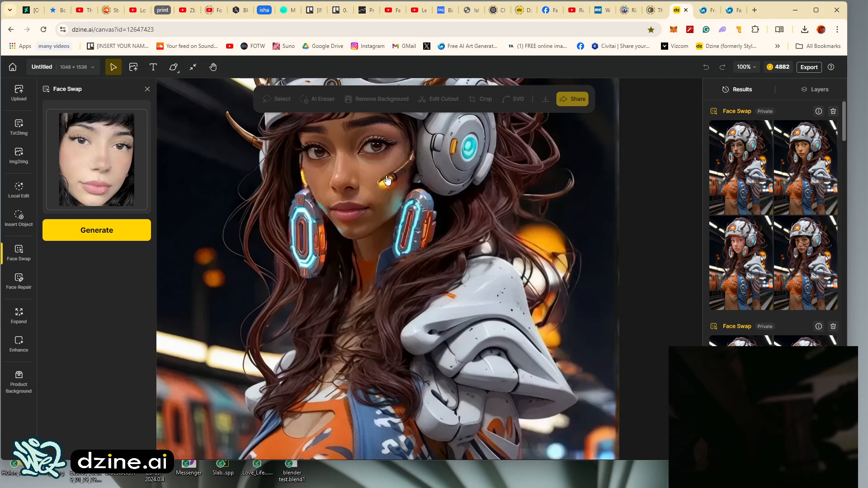
scroll(414, 190, up, 5)
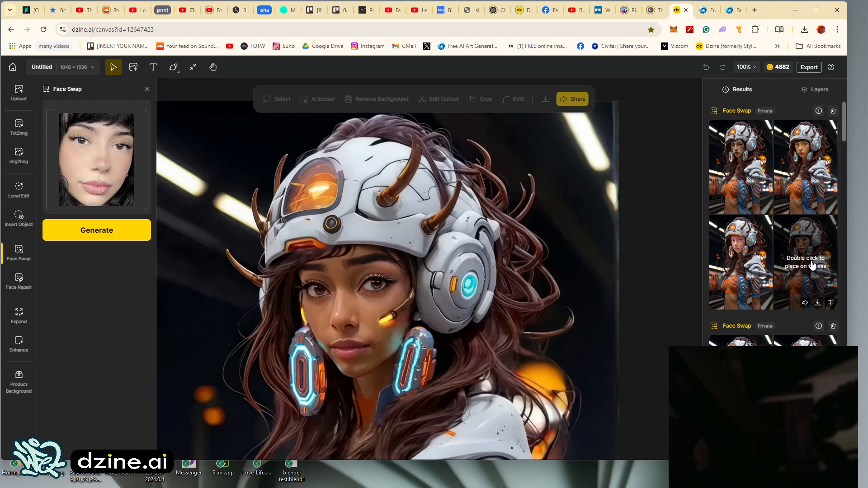
mouse_move(812, 265)
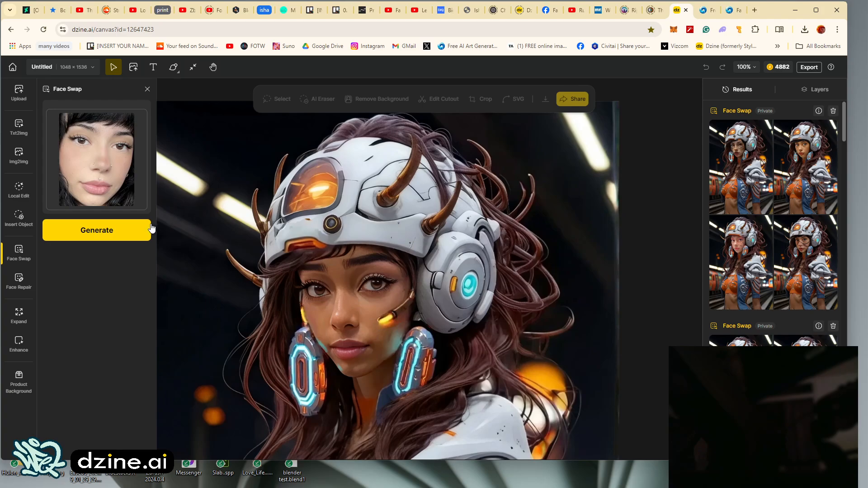
Step: Generate one more face swap with the dark-haired woman's reference face
click(131, 231)
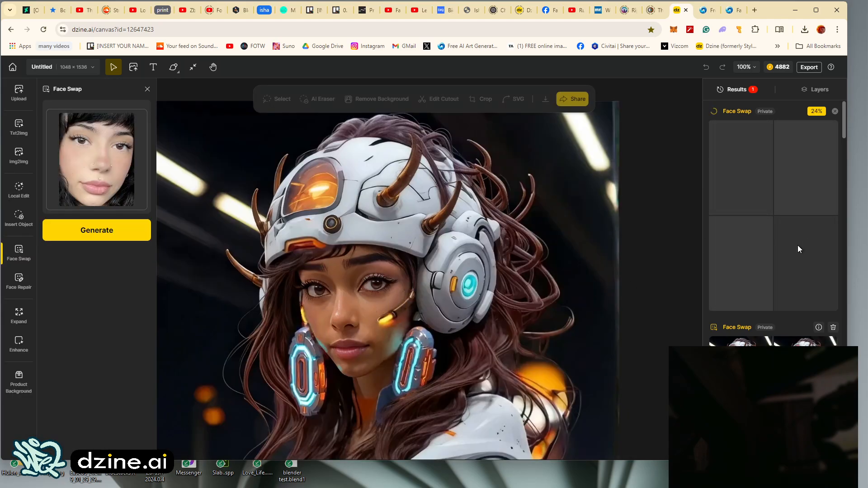
mouse_move(97, 181)
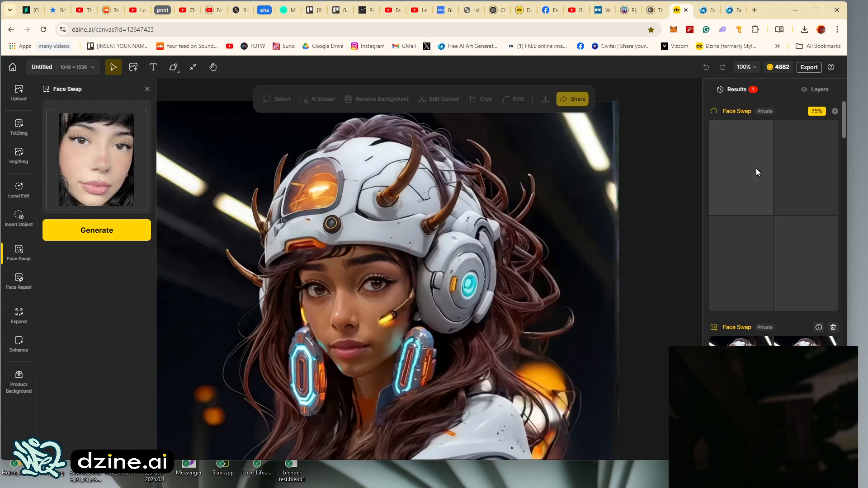
scroll(756, 282, down, 1)
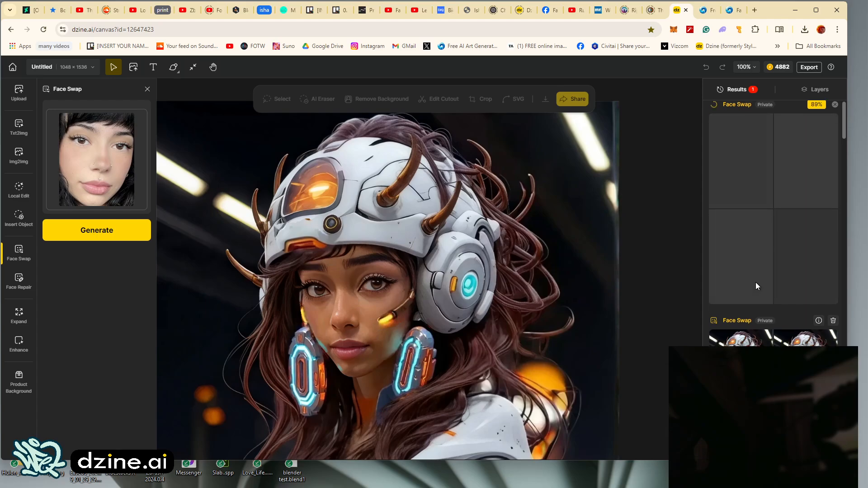
Step: Examine the faces in the newly generated Face Swap variations at preview size
click(790, 327)
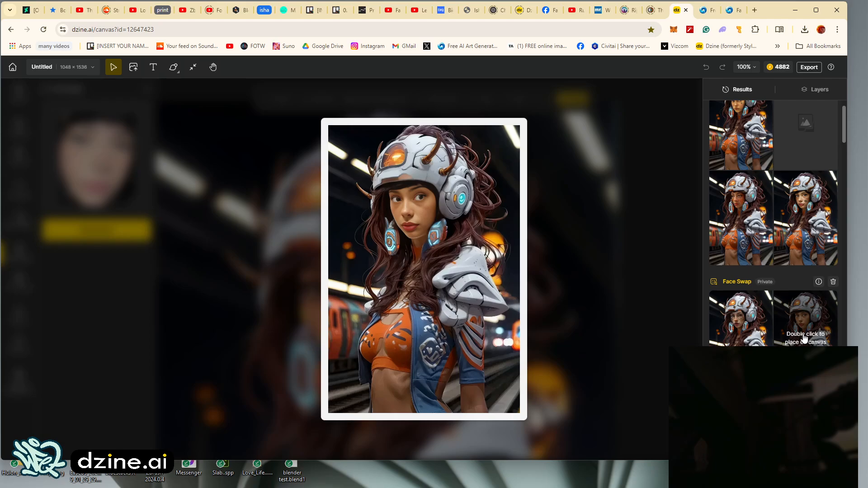
click(789, 233)
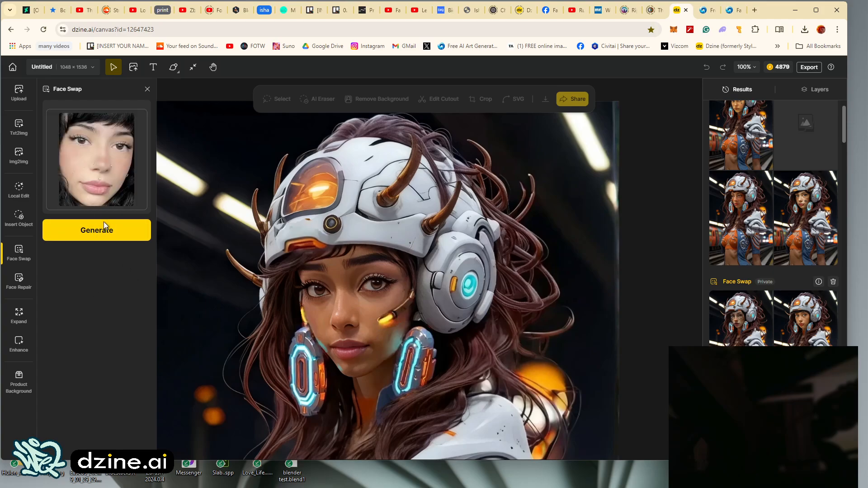
mouse_move(825, 217)
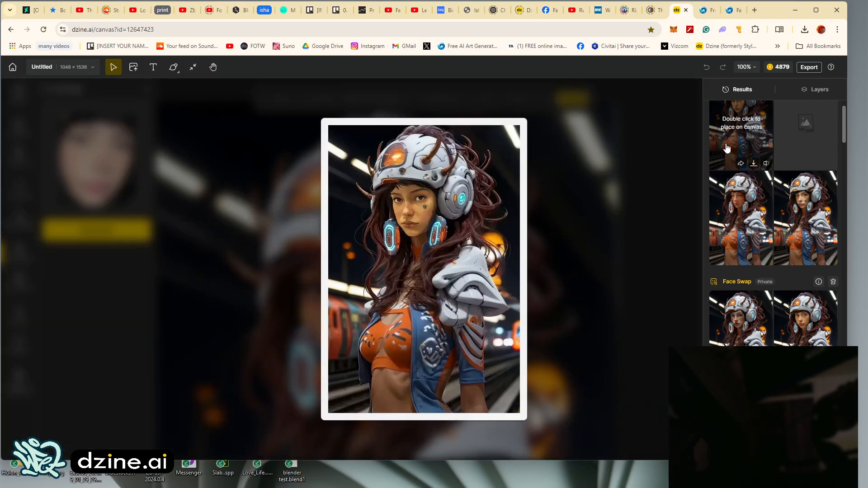
scroll(738, 198, up, 1)
mouse_move(738, 198)
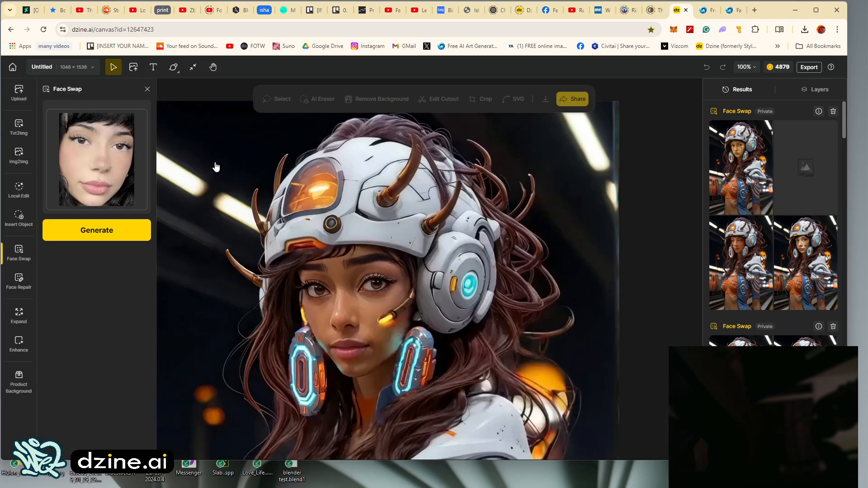
Step: Run Face Swap on the cyberpunk woman once again, keeping the same reference face
click(105, 231)
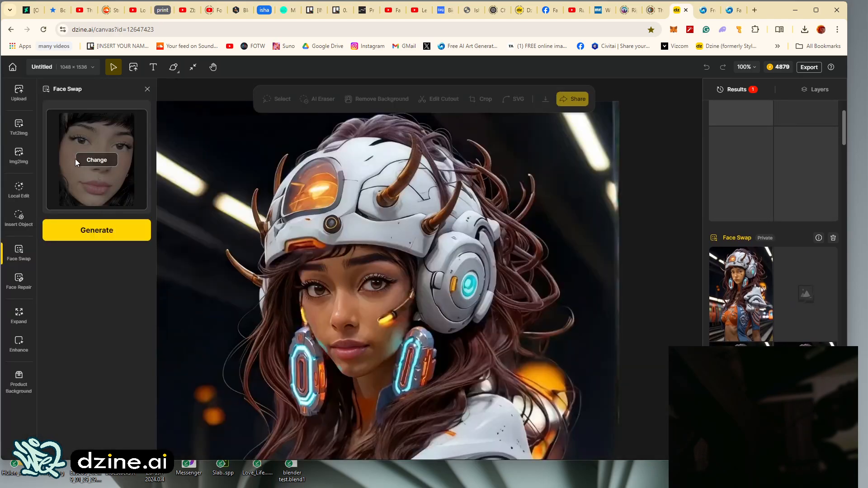
Step: Try to replace the reference face with Photo Jun 25 2024, 7 32 30 PM (15).jpg from Dropbox's Woman Models folder
click(101, 159)
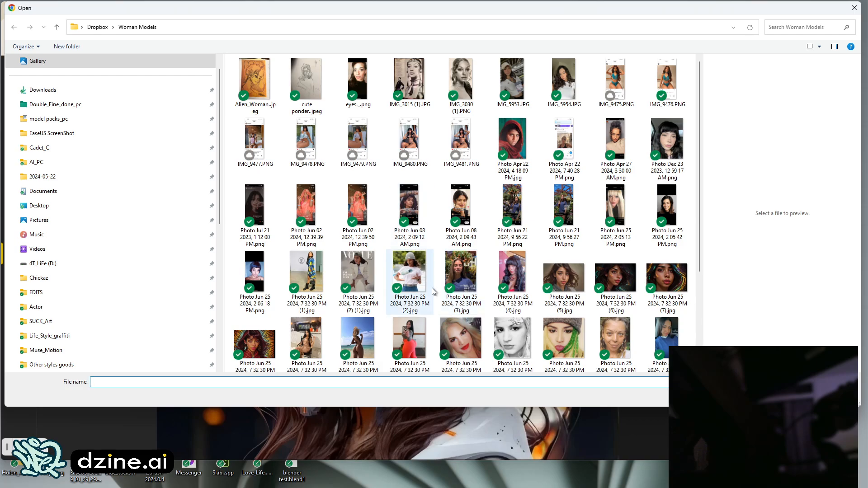
click(606, 343)
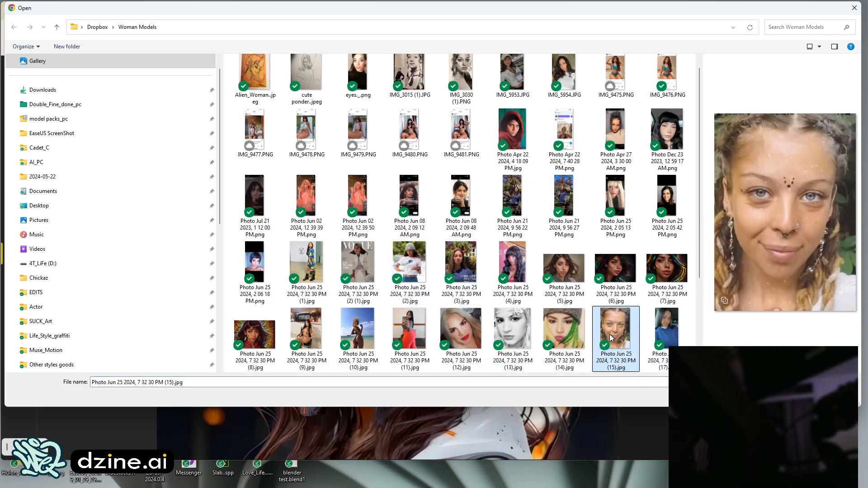
double_click(613, 329)
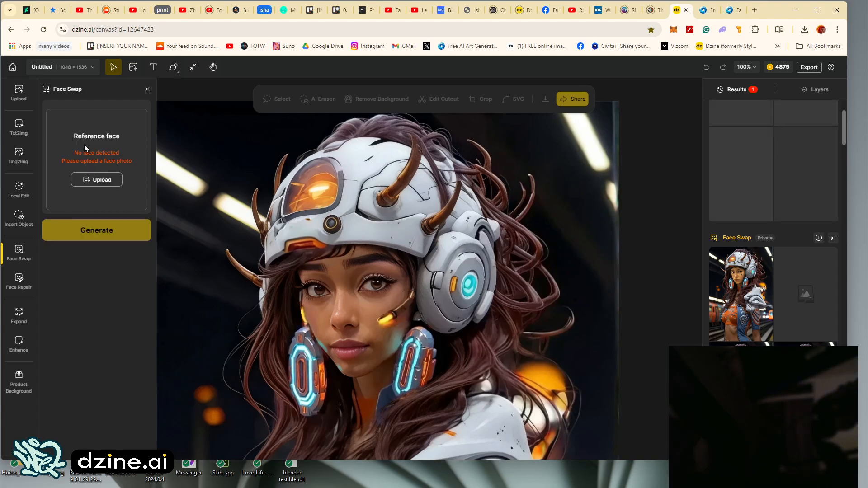
Step: Upload Photo Jun 25 2024, 7 32 30 PM (7).jpg from the Woman Models folder as the reference face and generate a face swap
click(96, 180)
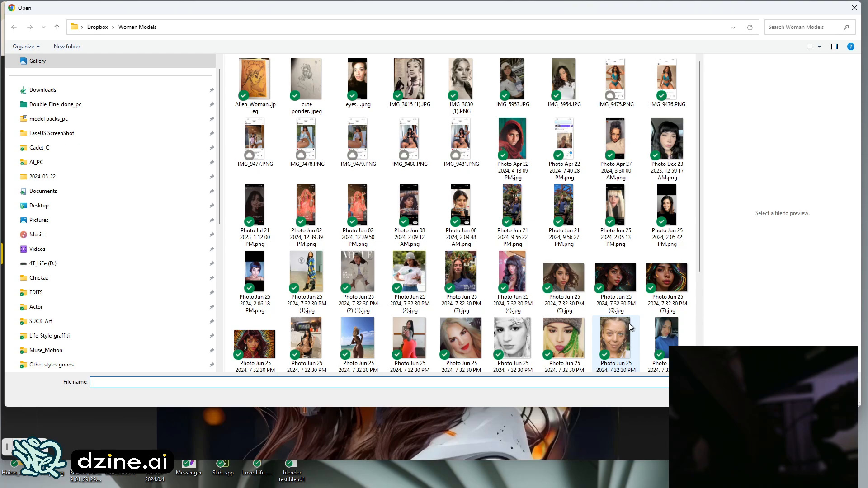
click(660, 275)
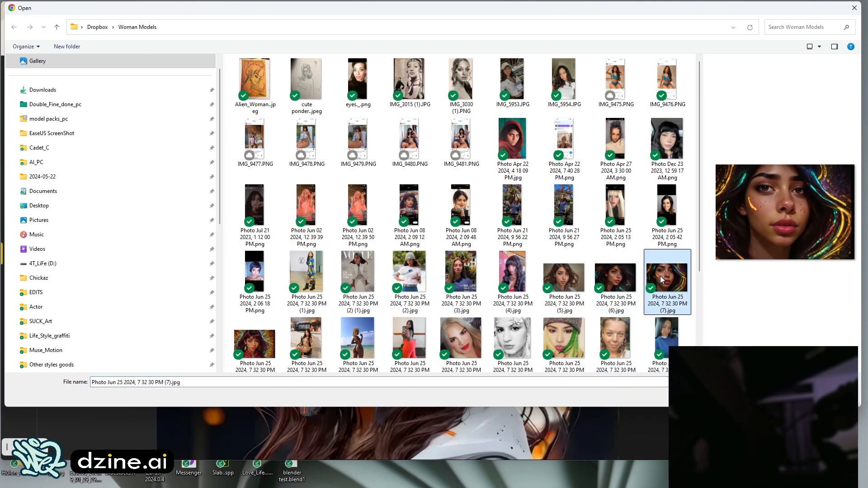
click(581, 267)
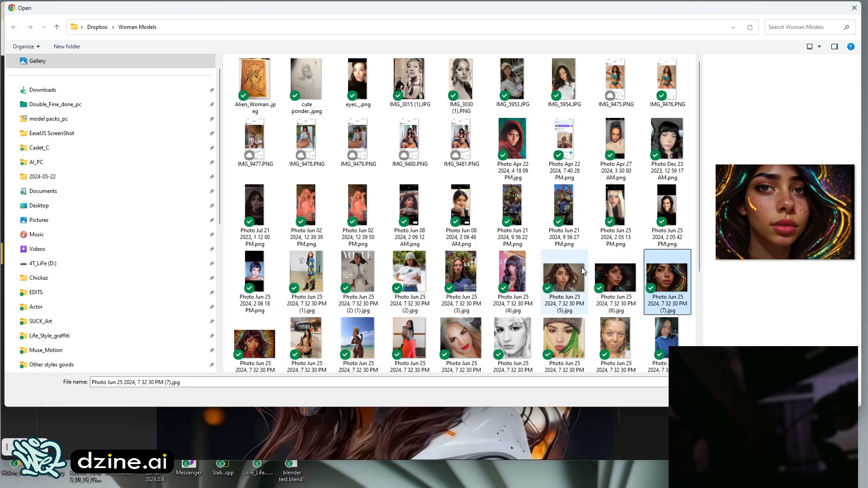
click(622, 286)
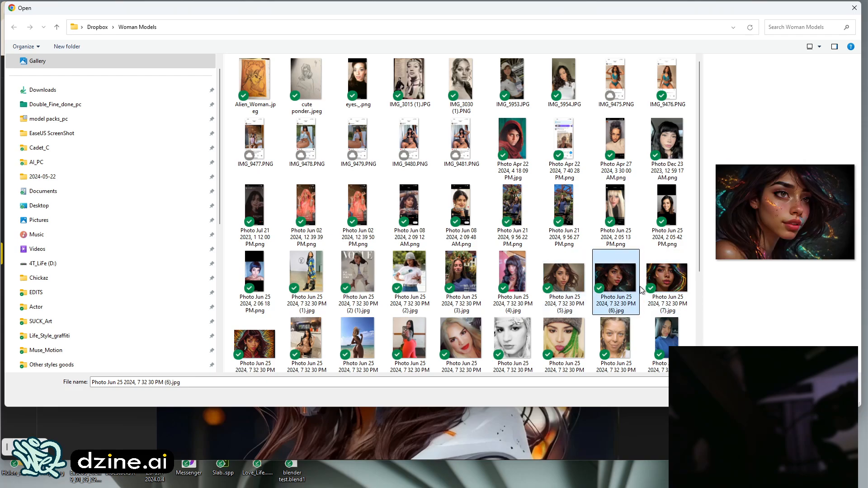
double_click(660, 284)
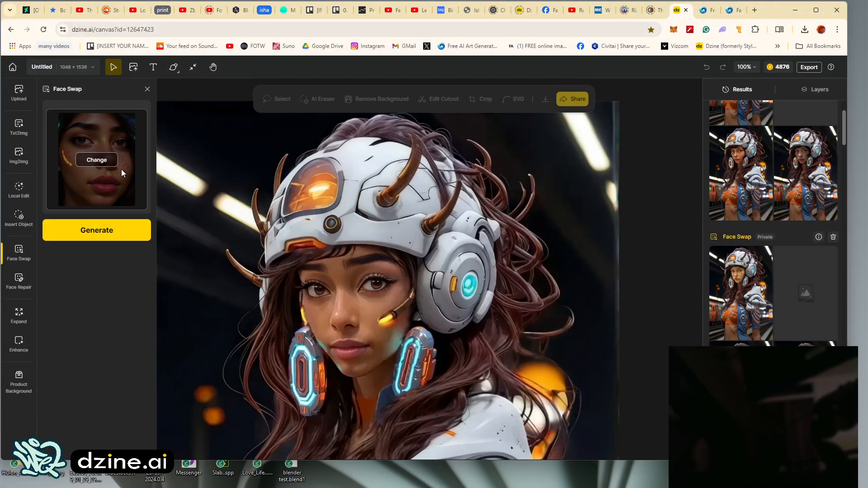
click(103, 230)
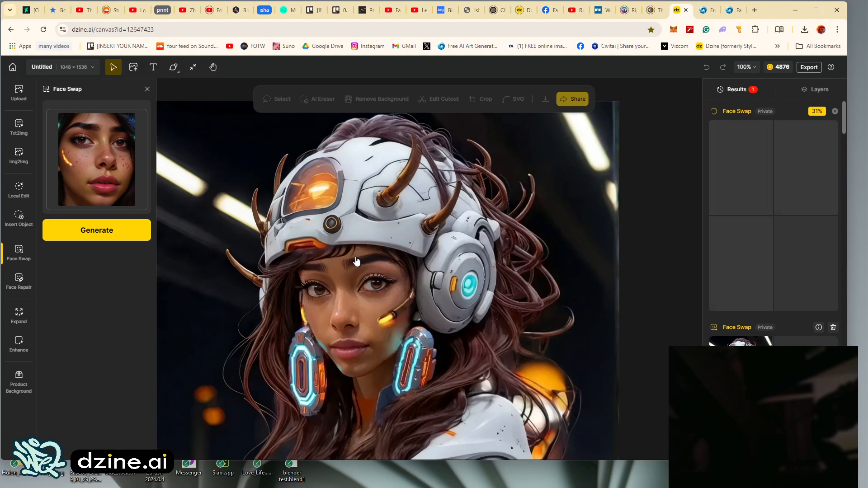
mouse_move(64, 133)
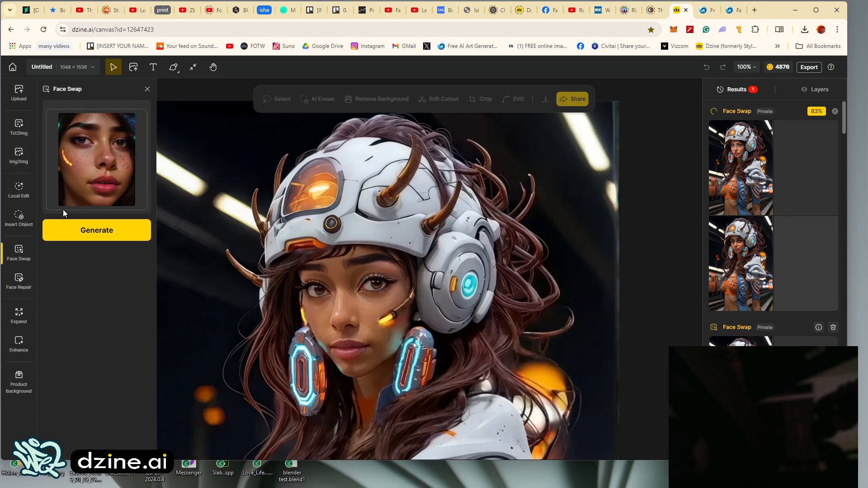
mouse_move(92, 170)
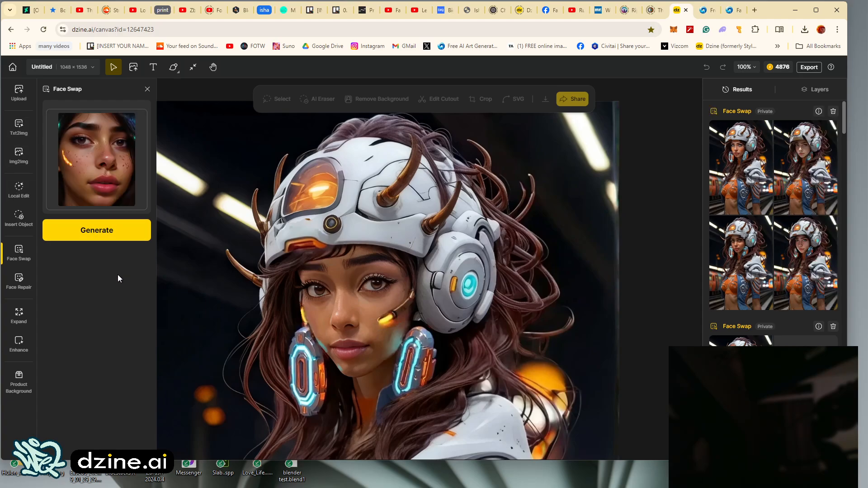
mouse_move(115, 197)
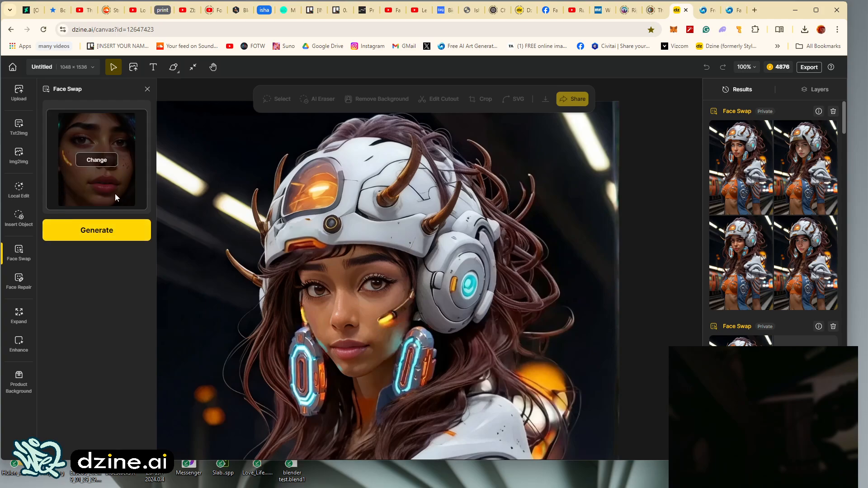
Step: Examine each face in the newest Face Swap variations of the cyberpunk woman at preview size
mouse_move(717, 273)
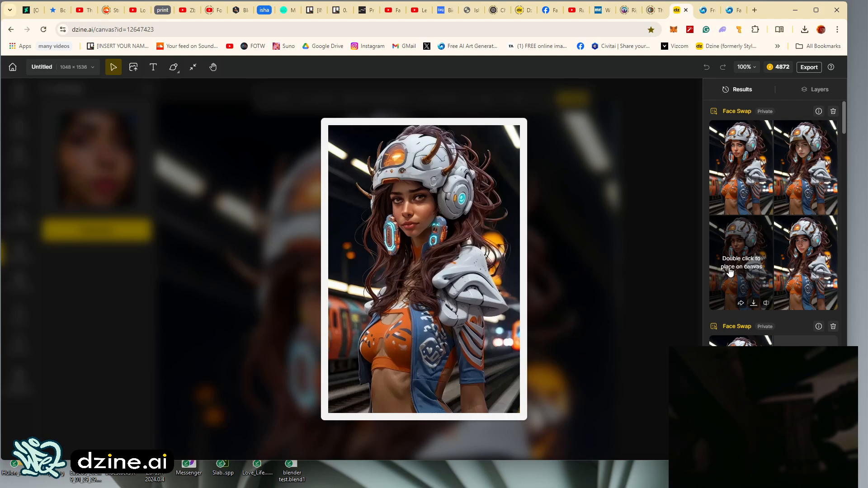
mouse_move(791, 266)
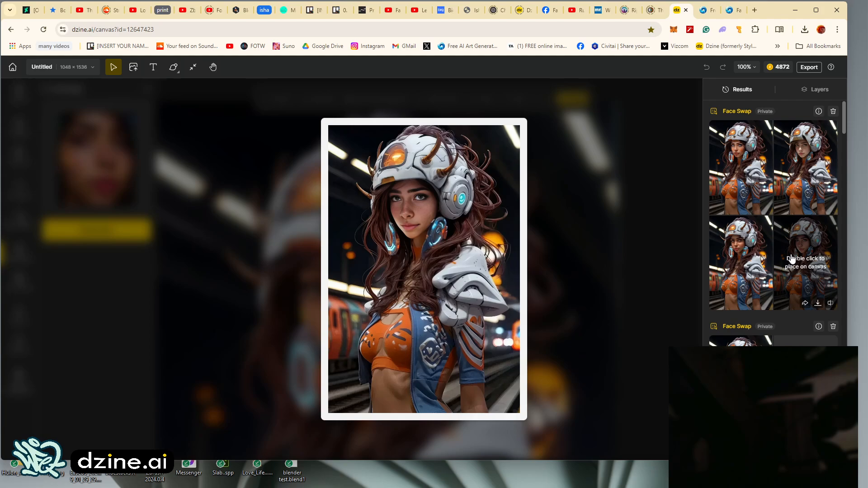
mouse_move(796, 182)
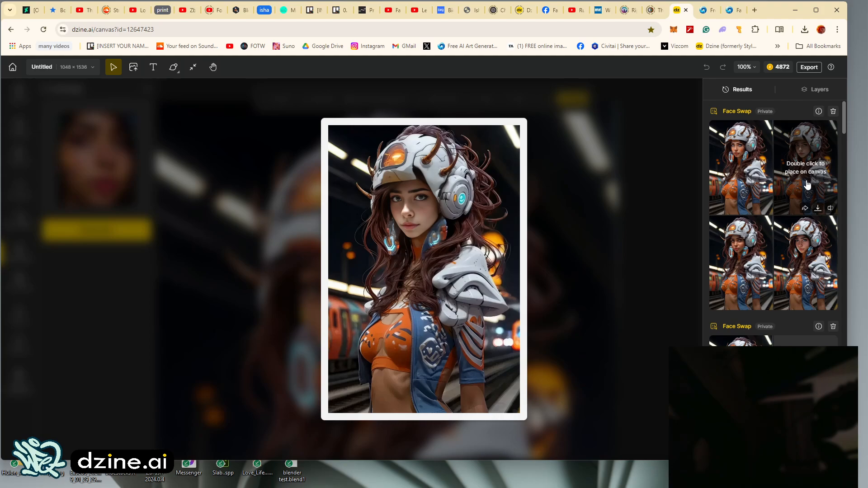
mouse_move(727, 185)
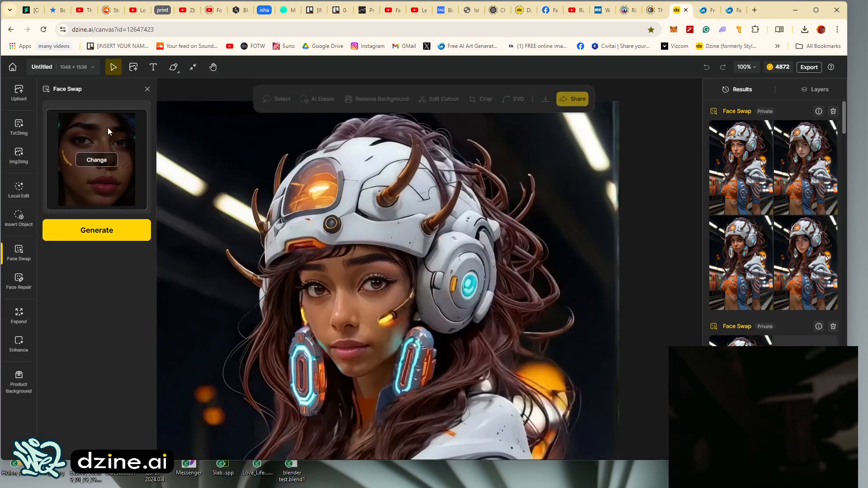
Step: Run another Face Swap on the cyberpunk woman, keeping the current freckled reference face
click(98, 159)
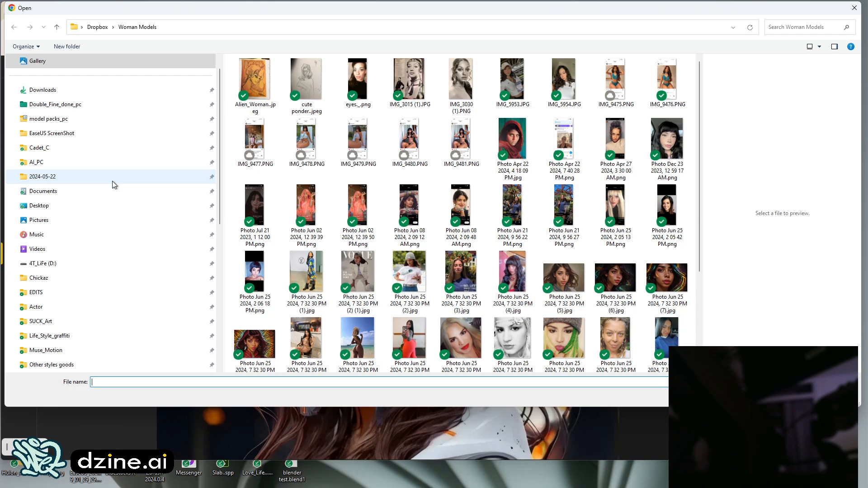
click(832, 397)
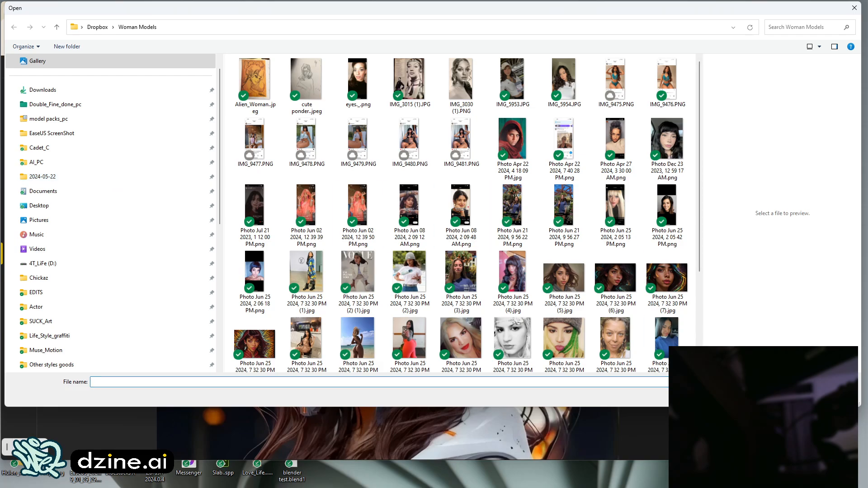
click(109, 233)
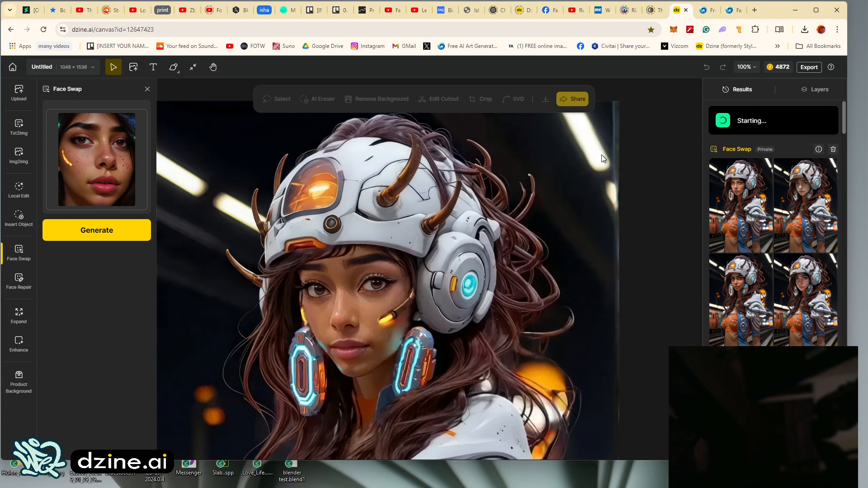
scroll(317, 251, down, 5)
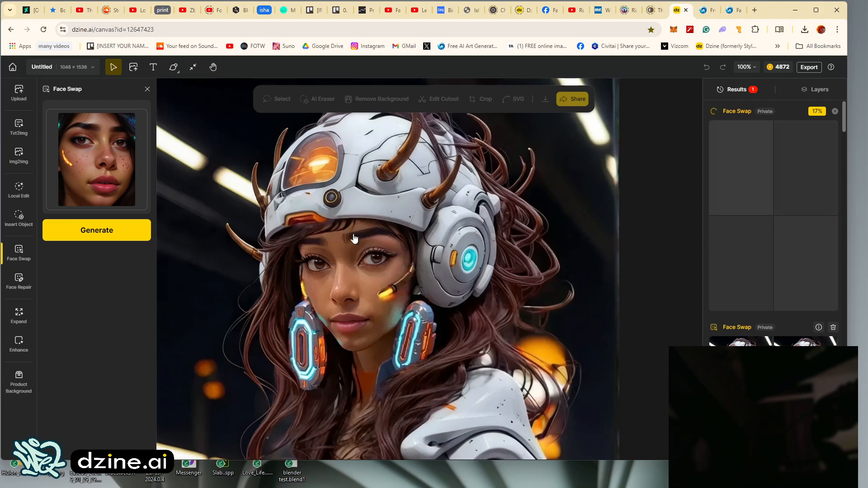
mouse_move(89, 189)
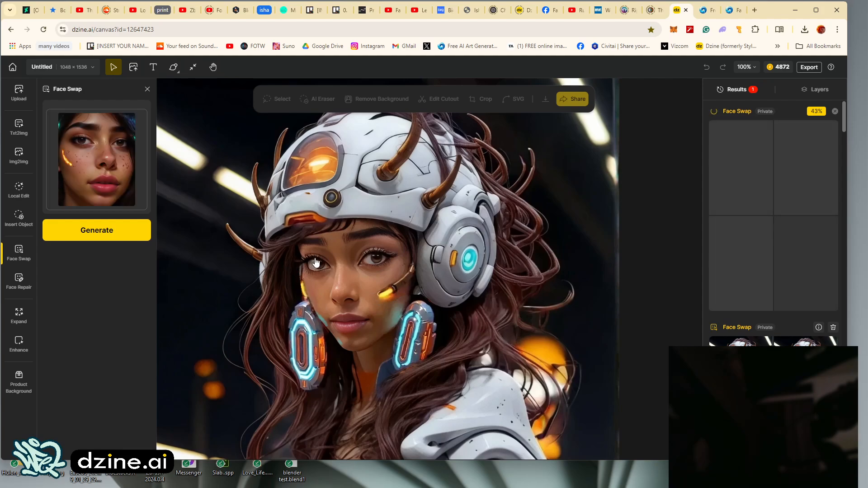
mouse_move(115, 207)
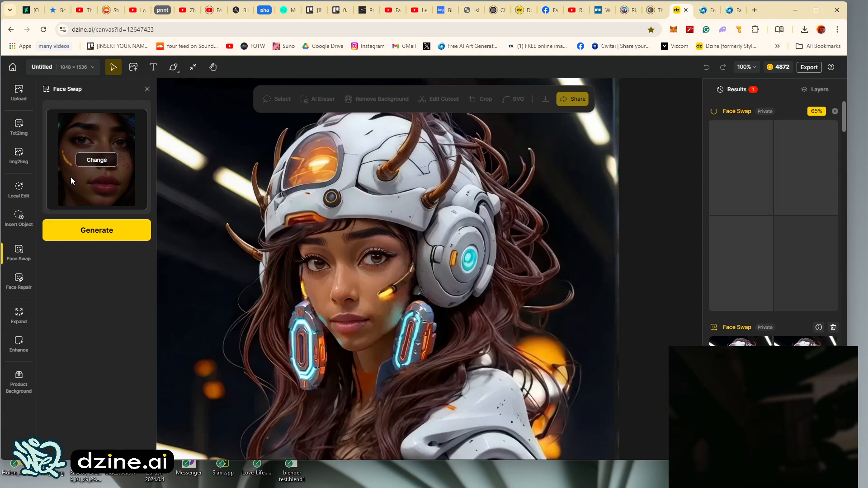
Step: Switch to File Explorer's Woman Models folder, show its files as large icons and widen the file area
mouse_move(217, 485)
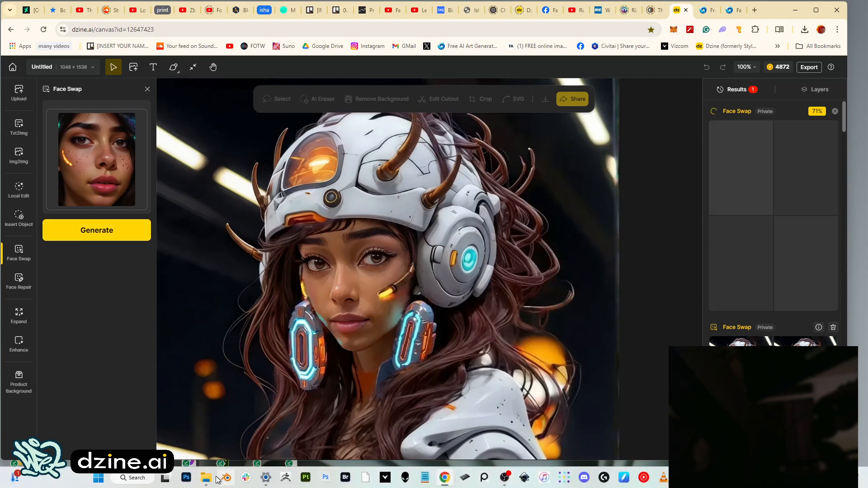
click(205, 478)
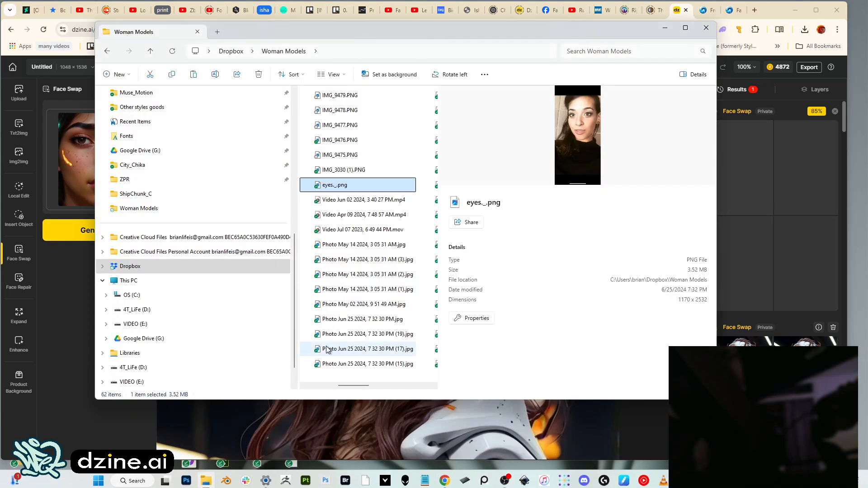
click(343, 247)
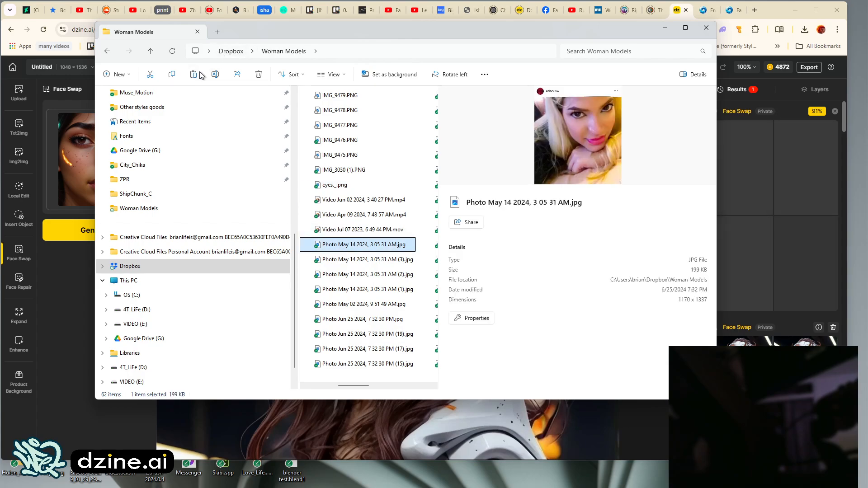
click(333, 74)
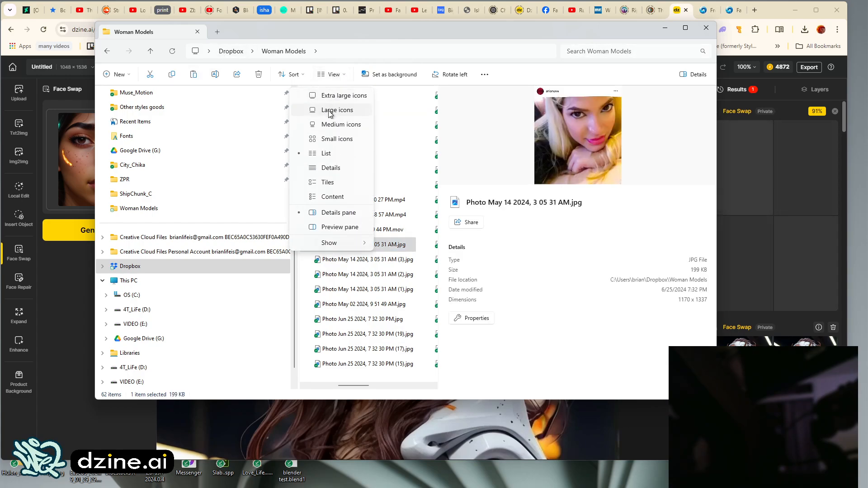
click(329, 110)
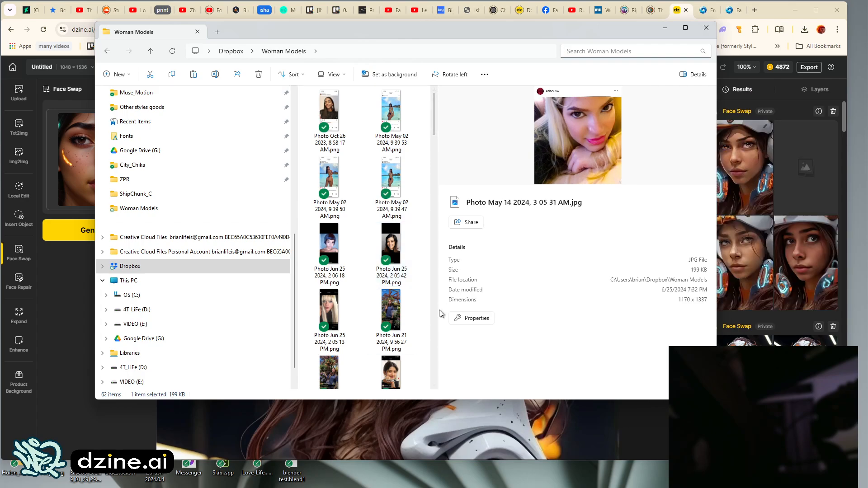
drag(441, 314, 615, 330)
scroll(480, 271, down, 10)
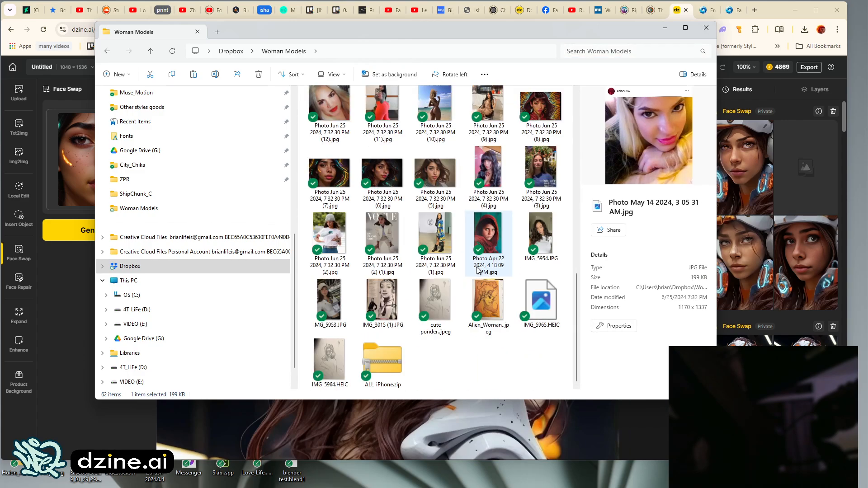
Step: Open Photo Jun 25 2024, 7 32 30 PM (7).jpg in Photos, flip it horizontally and save it over the original
click(335, 168)
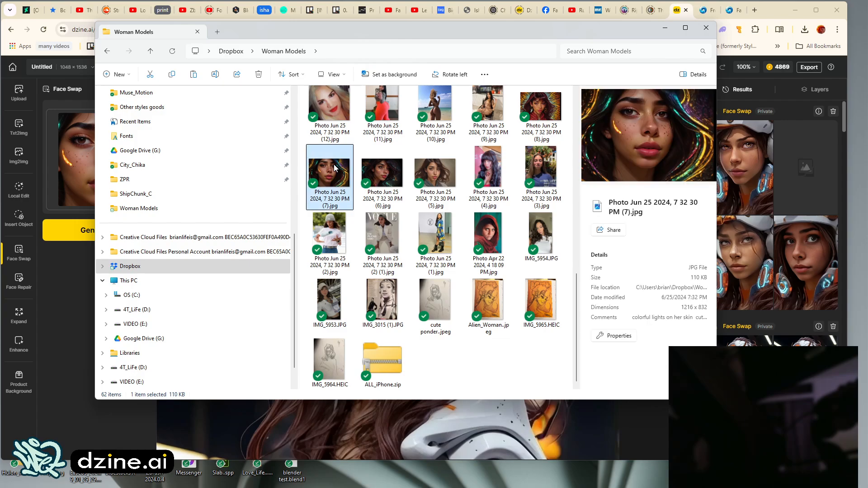
right_click(335, 168)
click(326, 171)
double_click(327, 171)
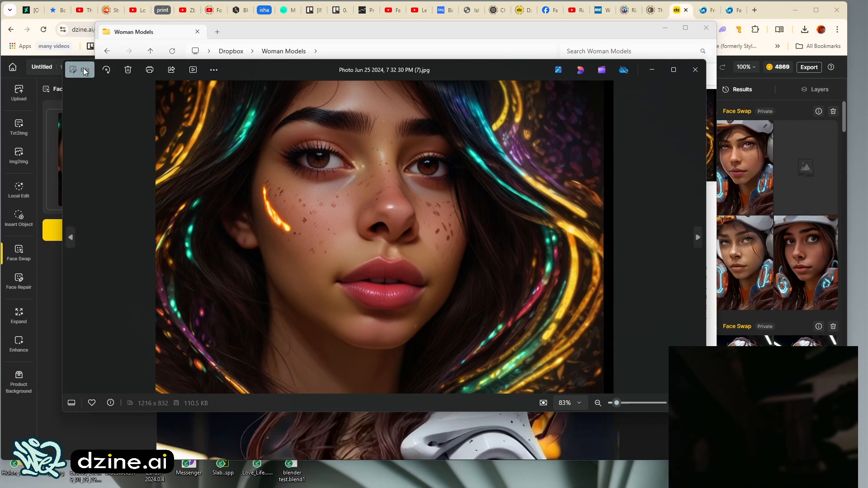
click(83, 69)
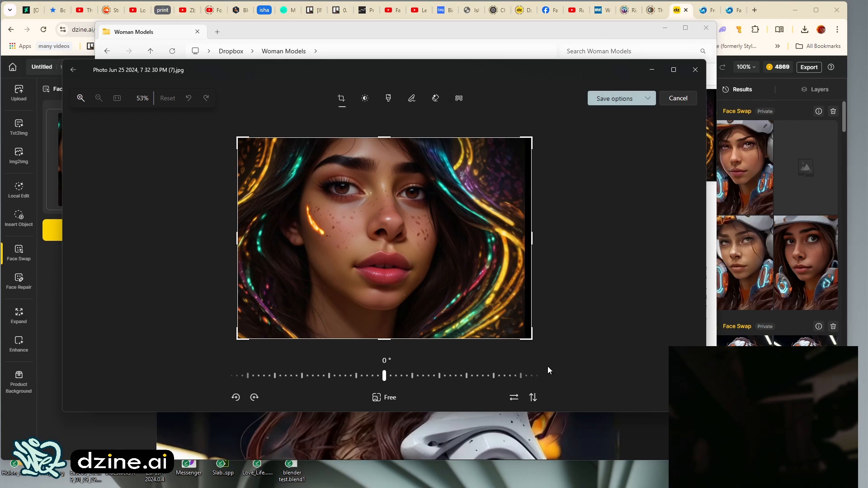
click(511, 401)
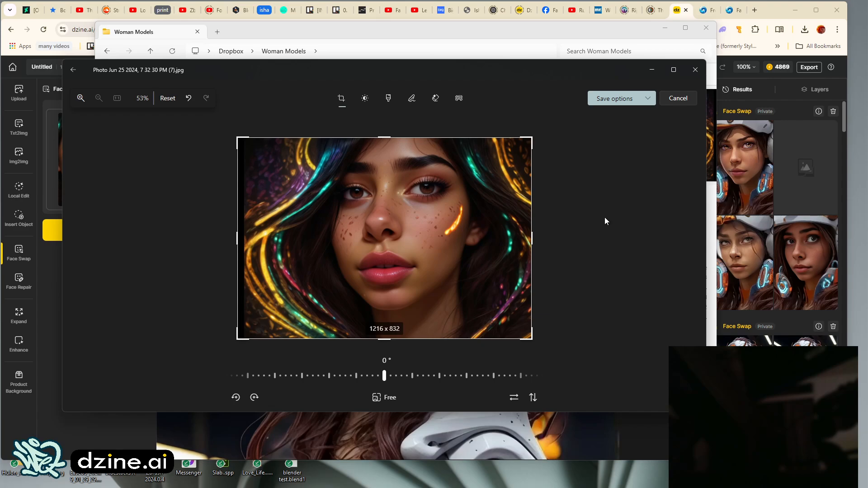
click(612, 100)
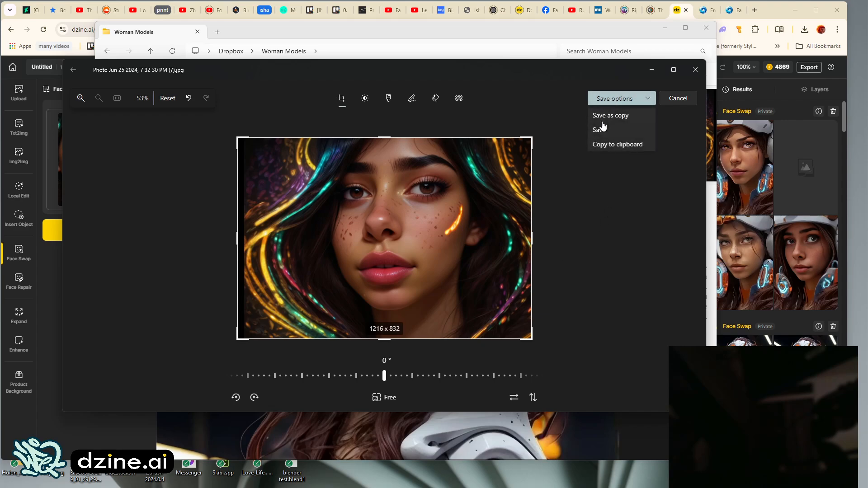
click(600, 127)
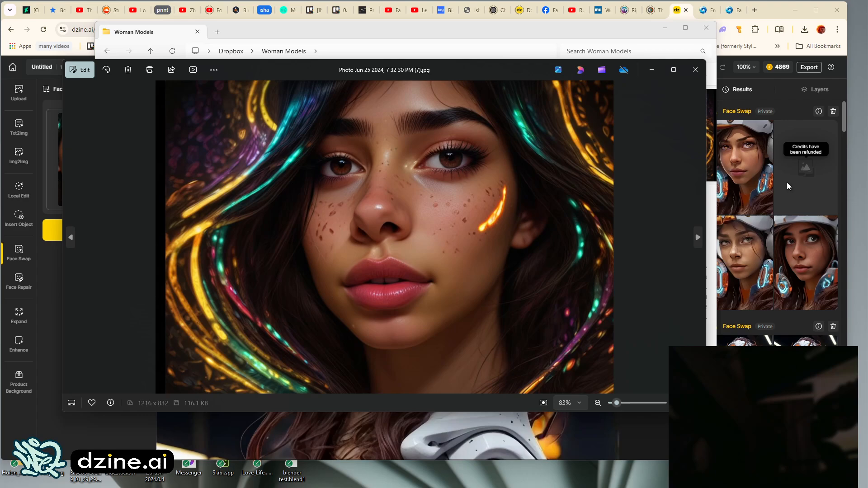
Step: Return to Dzine, upload the flipped Photo Jun 25 2024, 7 32 30 PM (7).jpg as the reference face and generate a face swap
click(794, 186)
click(791, 262)
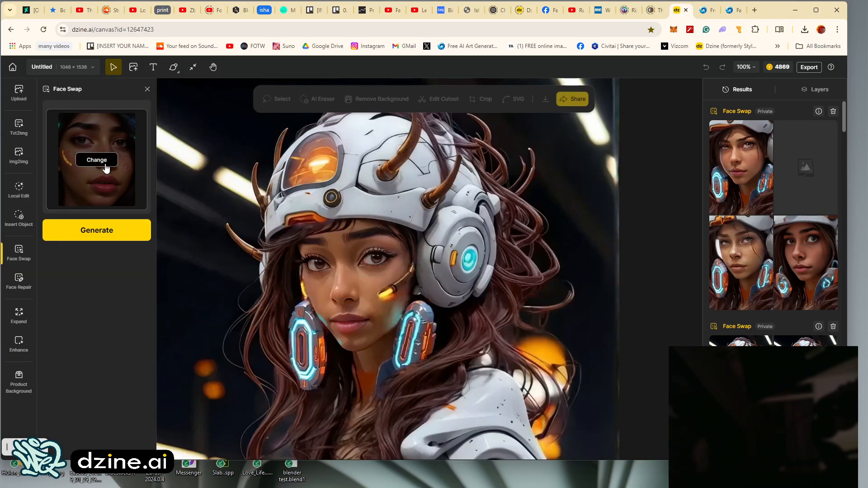
click(106, 166)
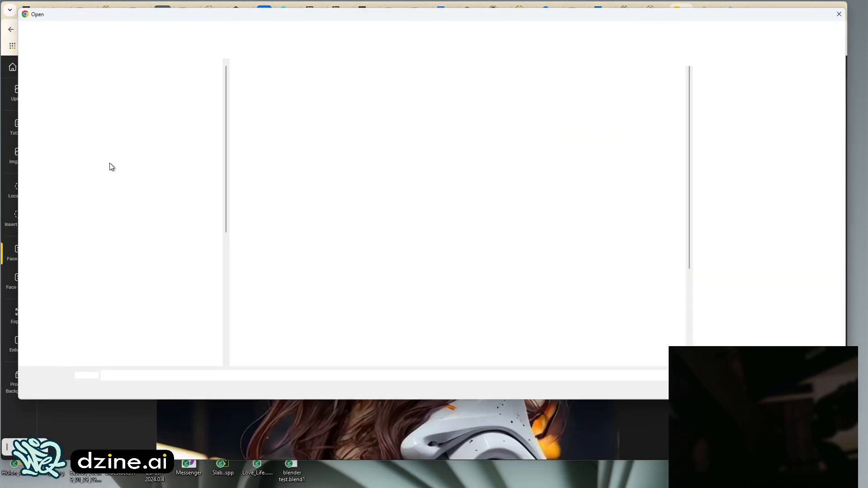
double_click(667, 277)
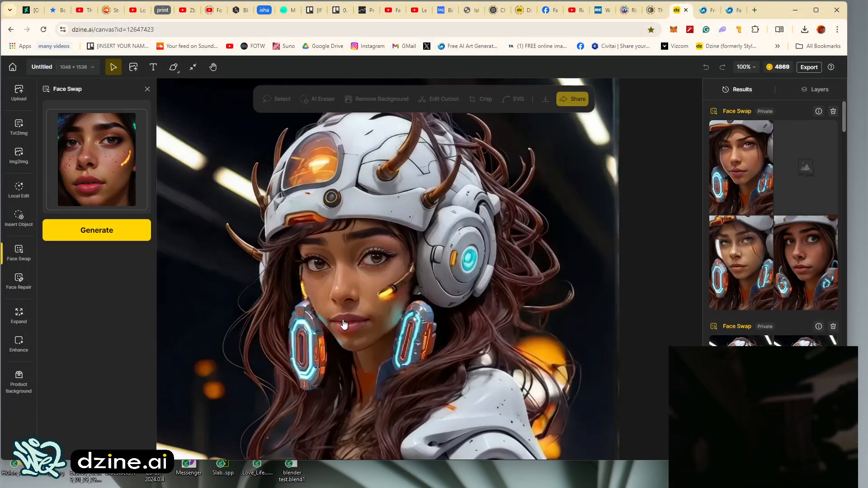
click(96, 231)
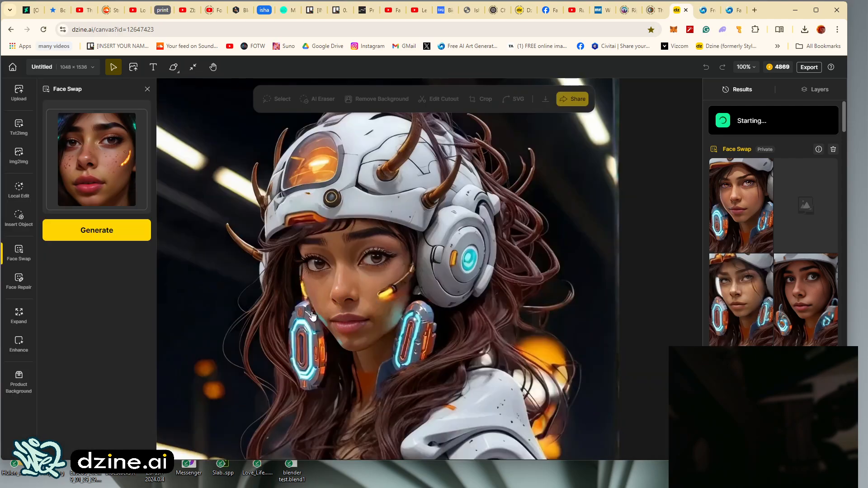
Step: Review the Face Swap variations made with the unflipped reference face at preview size
scroll(749, 288, down, 2)
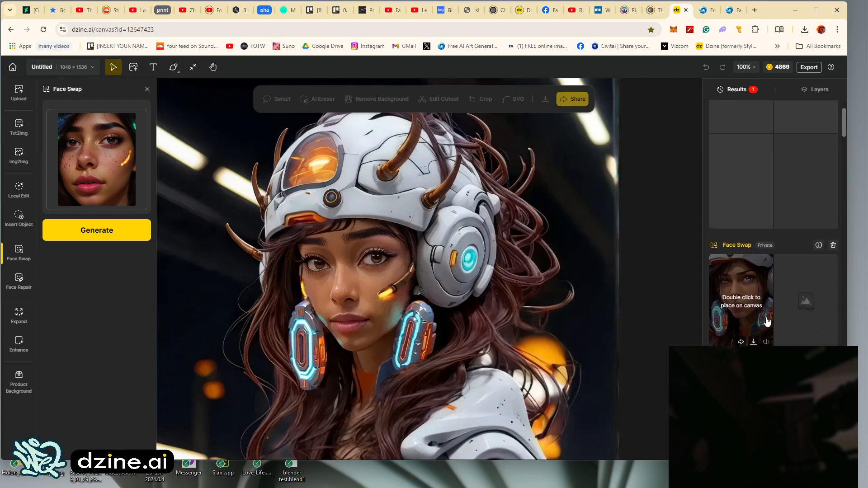
click(750, 288)
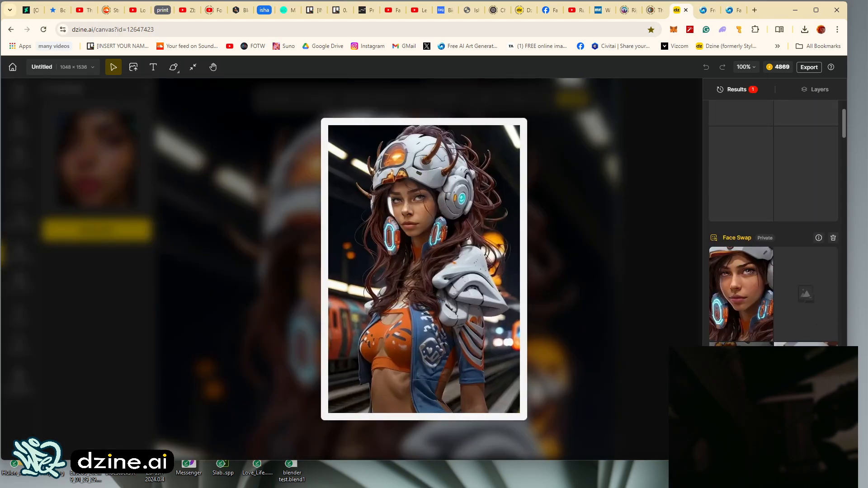
key(Escape)
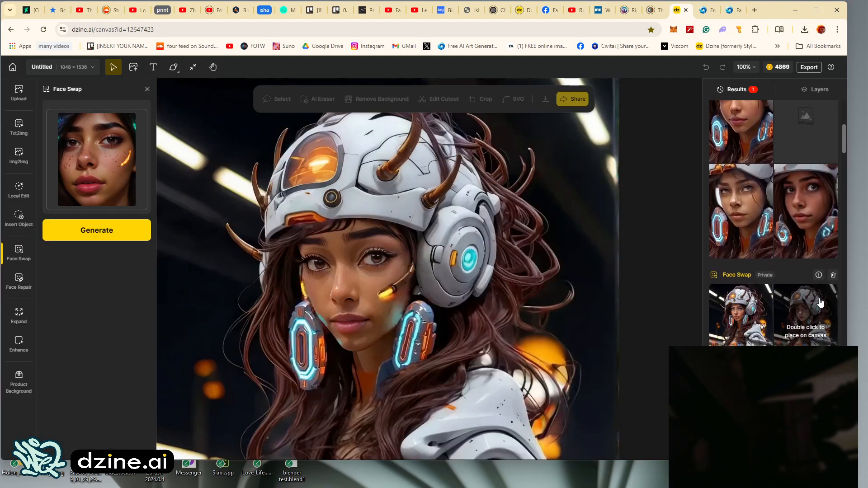
click(744, 307)
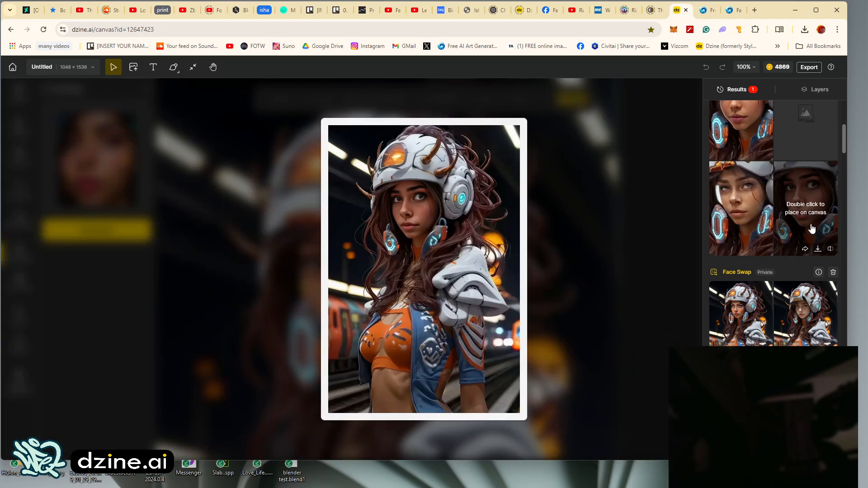
Step: Compare the four Face Swap variations generated from the flipped reference face at preview size
scroll(812, 229, up, 5)
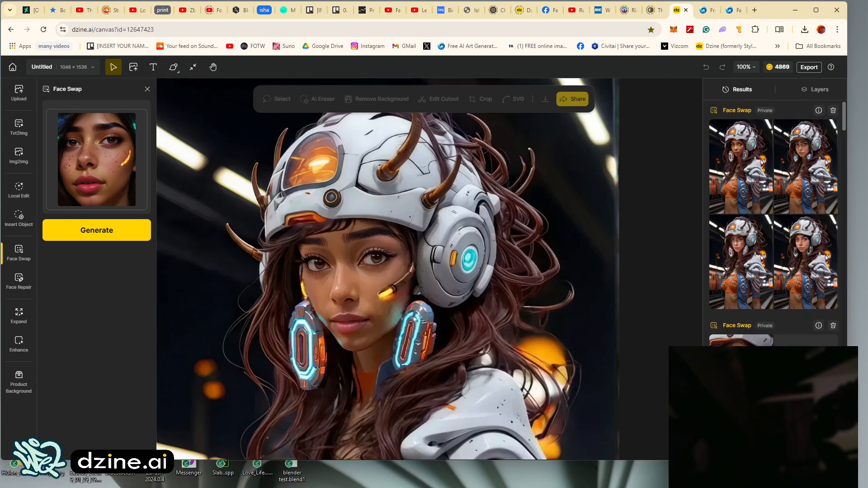
mouse_move(819, 244)
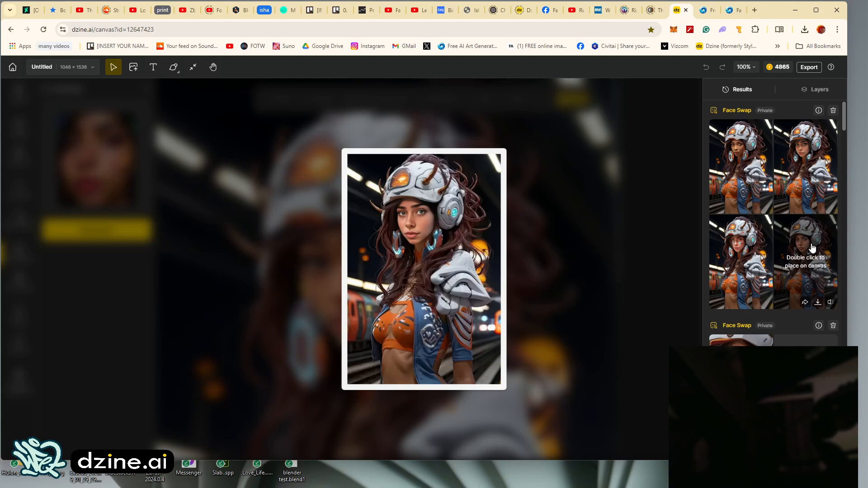
mouse_move(803, 173)
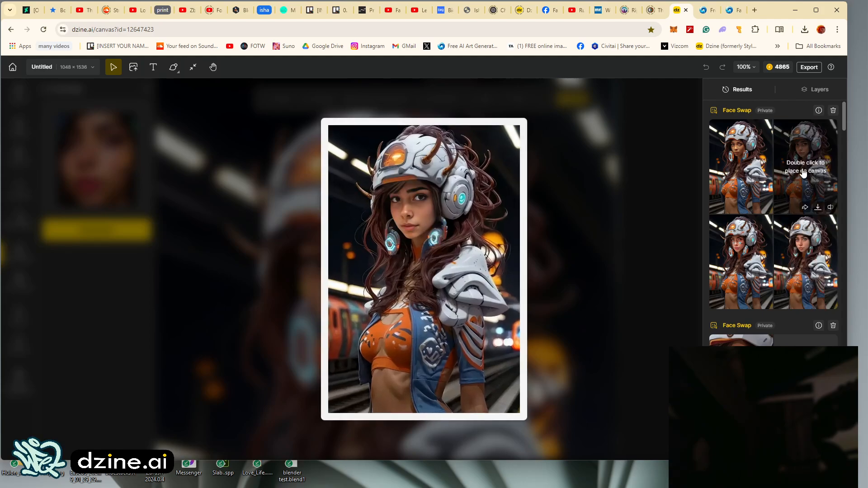
mouse_move(740, 175)
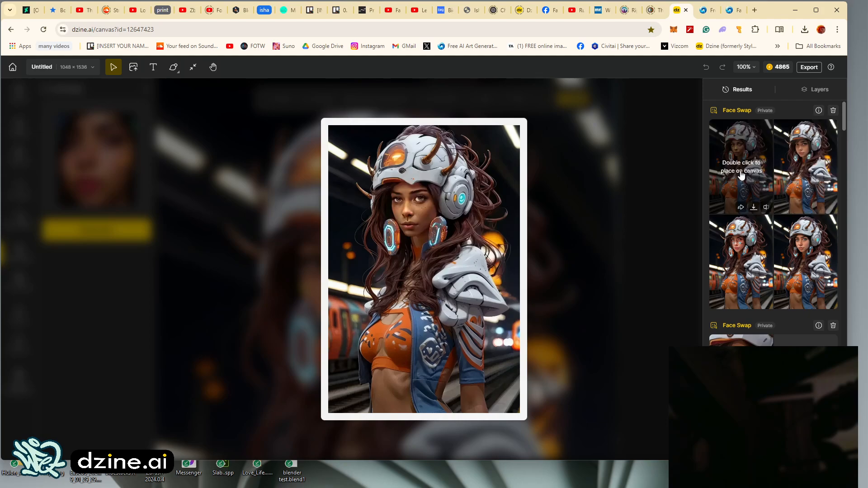
mouse_move(745, 246)
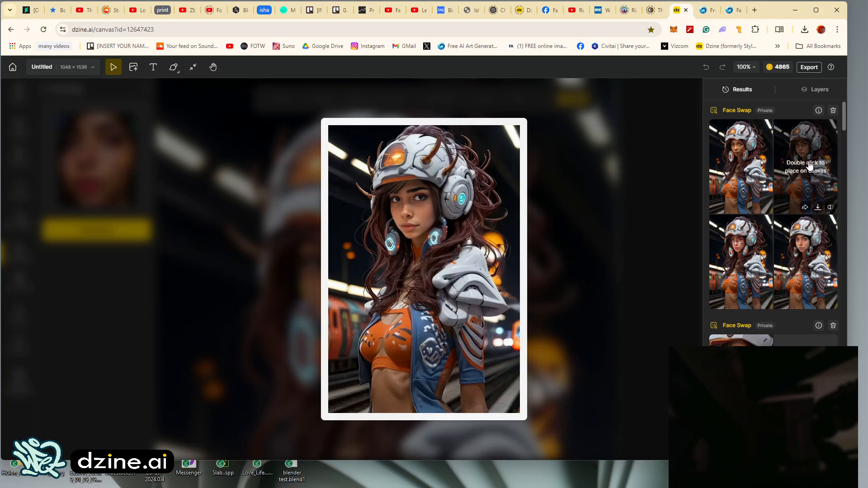
Step: Place the second variation from the newest Face Swap set and a lower-row variation from an older set on the canvas
double_click(809, 166)
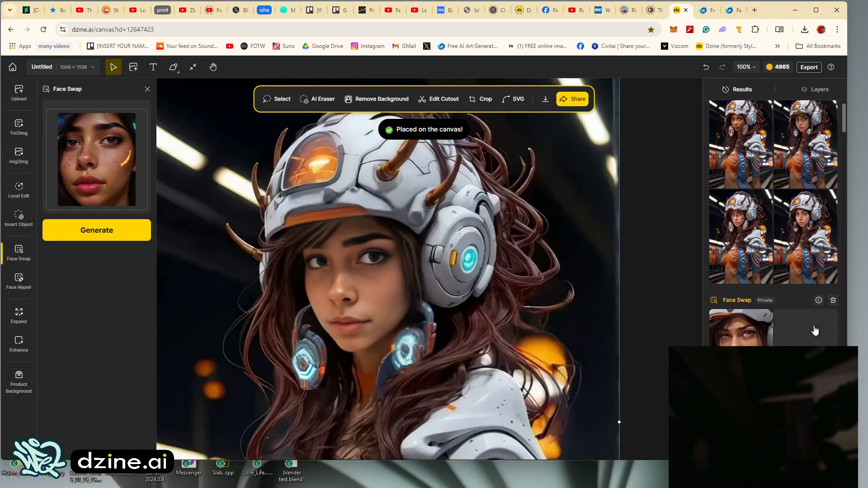
scroll(773, 224, down, 1)
click(813, 293)
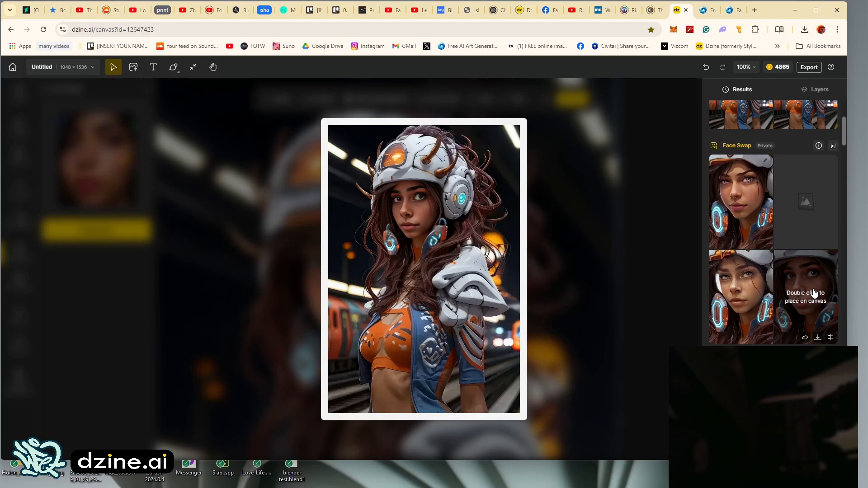
scroll(813, 293, down, 2)
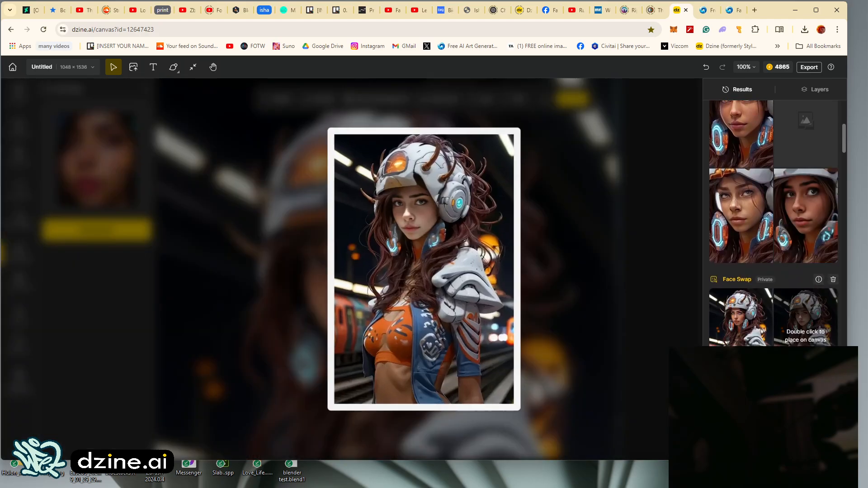
scroll(814, 294, down, 1)
scroll(773, 223, down, 2)
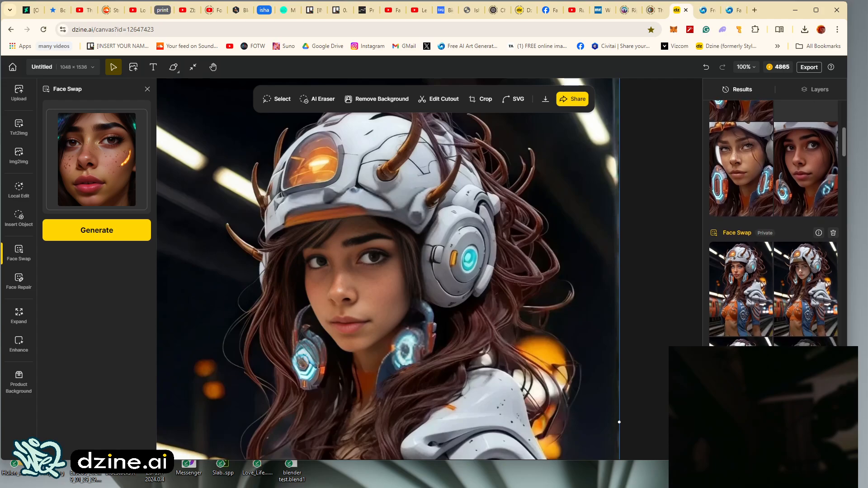
click(806, 376)
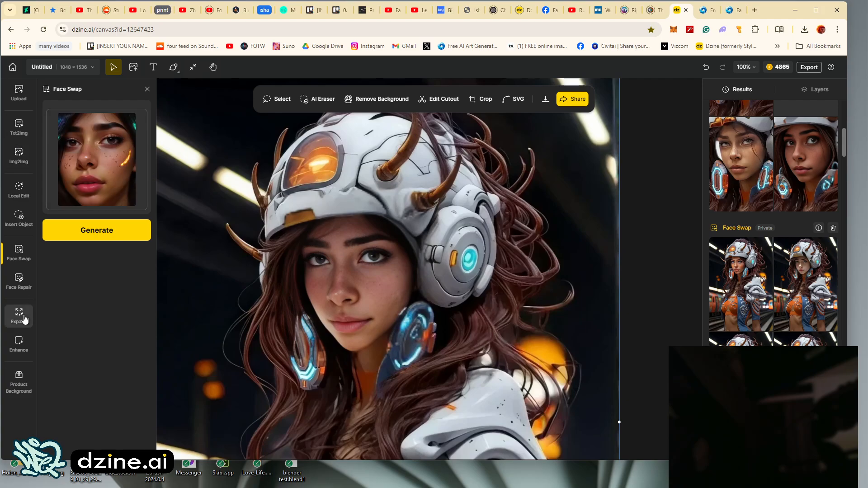
Step: Start a Face Repair and lasso a selection around each of the woman's eyes
click(18, 222)
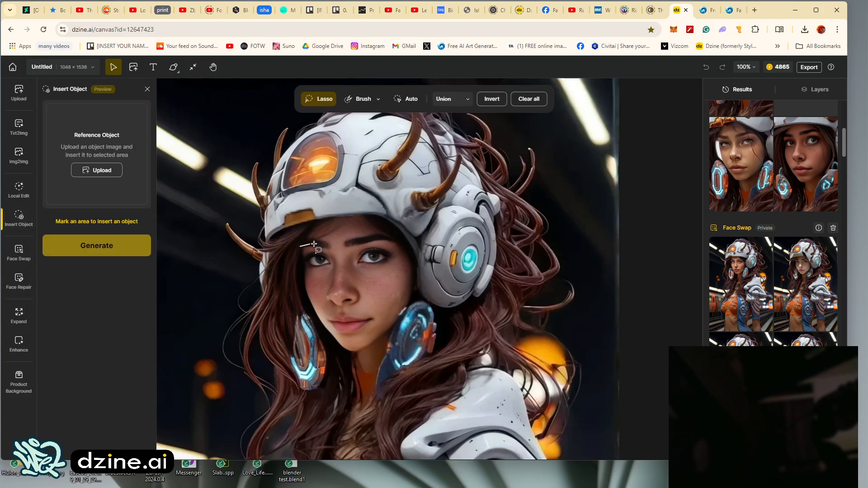
mouse_move(314, 244)
mouse_down()
mouse_move(340, 264)
mouse_move(312, 277)
mouse_move(294, 258)
mouse_up()
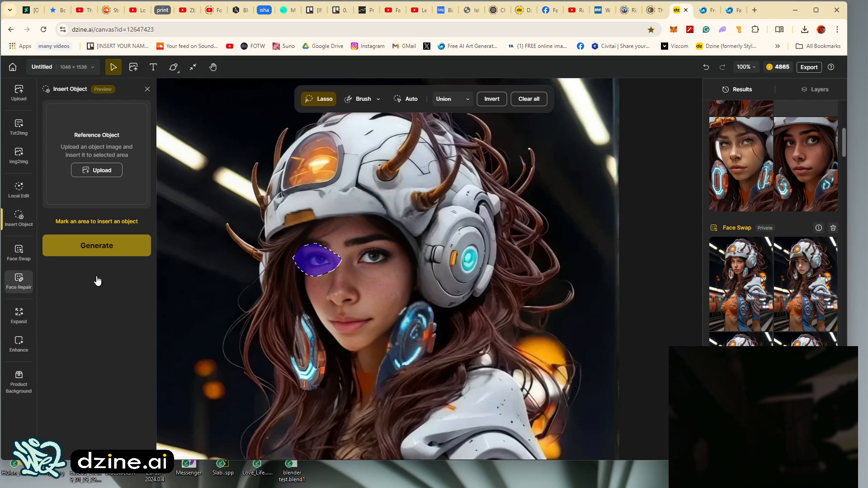
click(19, 281)
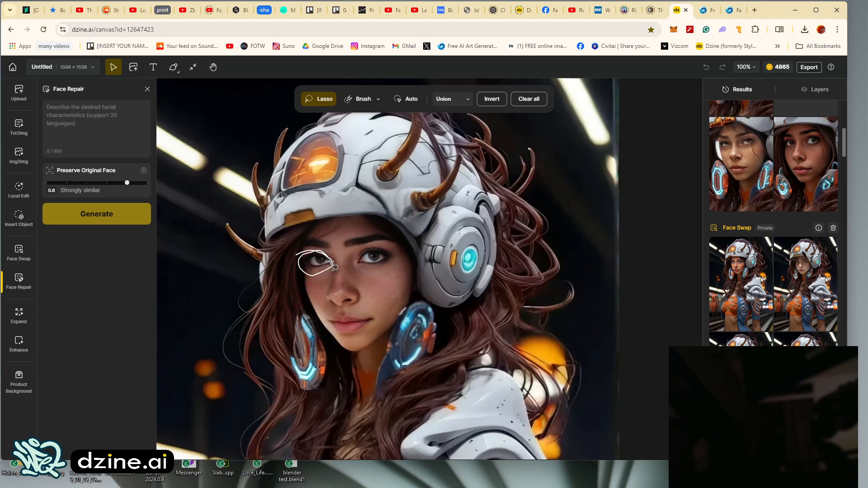
mouse_move(330, 262)
mouse_down()
mouse_move(396, 245)
mouse_move(374, 282)
mouse_up()
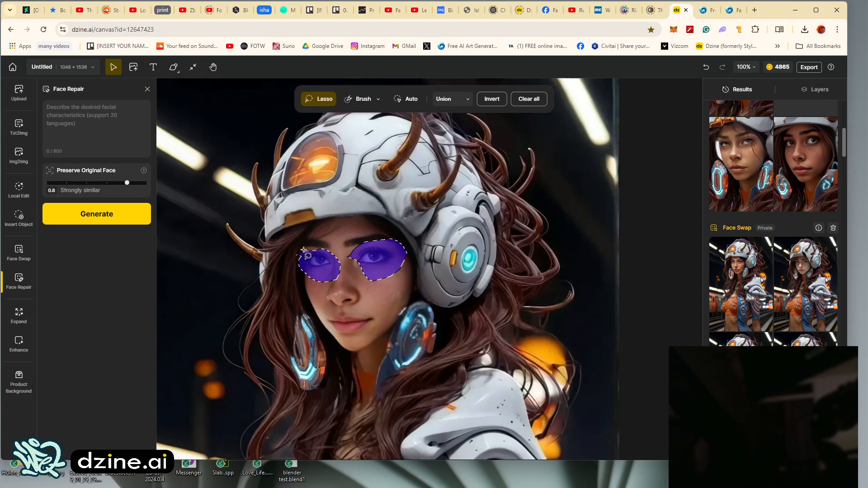
Step: Generate the Face Repair at Preserve Original Face 0.8, prompted "Latina woman. with brown eyes pleasant. facial expression. eyes relaxed. Low eyelids. Long black eyelashes. OK"
click(83, 137)
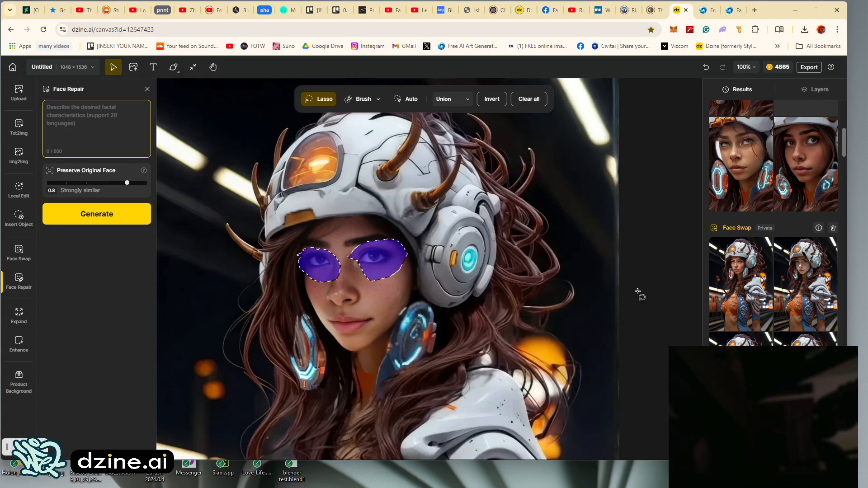
key(super+h)
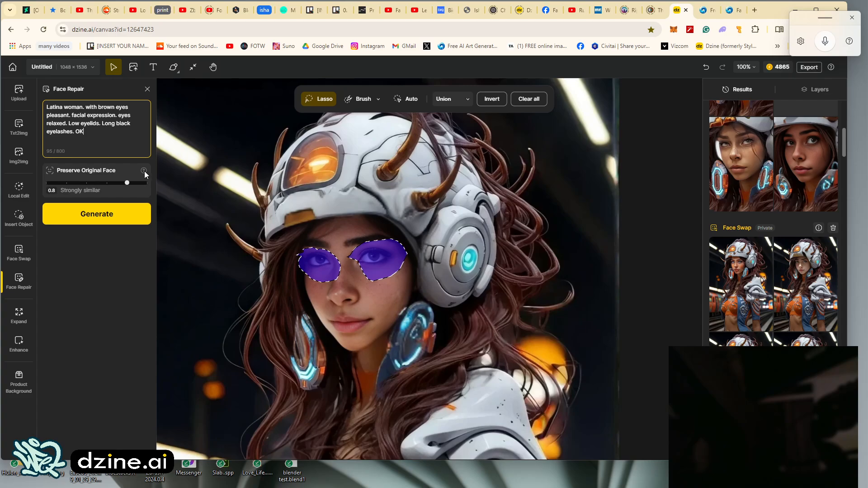
click(146, 184)
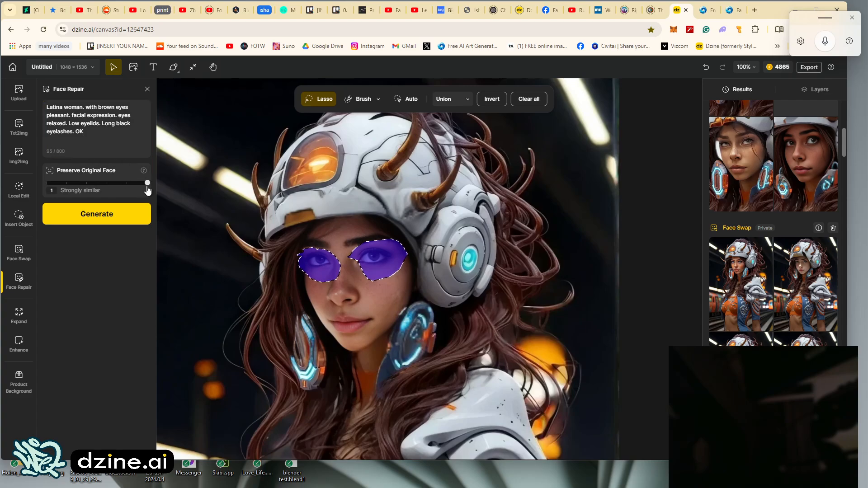
click(66, 183)
drag(45, 189, 119, 196)
click(126, 217)
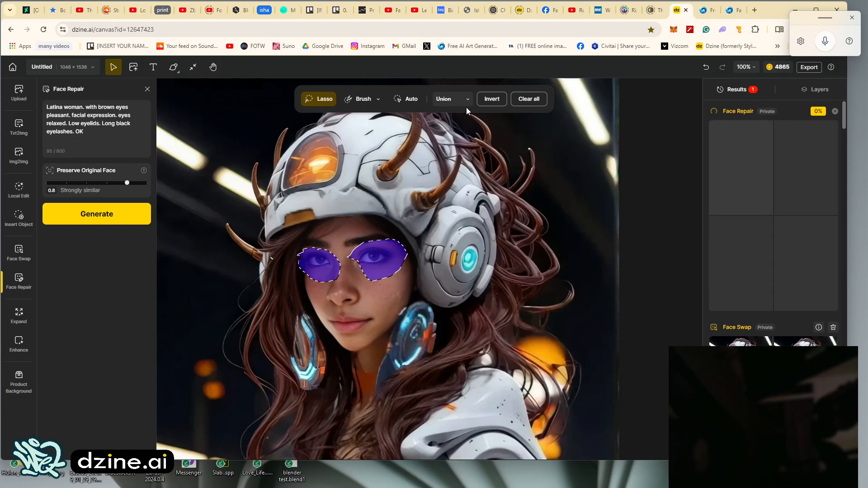
Step: Replace the selection with tighter lassos around both eyes and generate another Face Repair with Preserve Original Face at 1
click(529, 98)
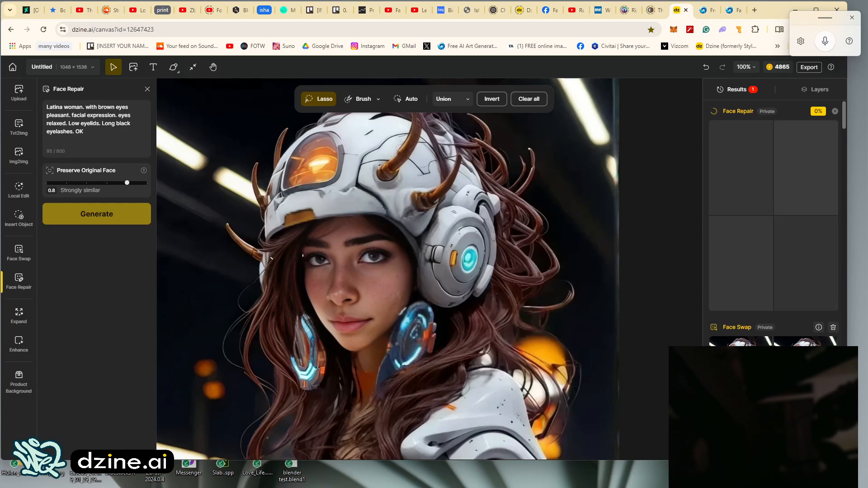
mouse_move(315, 273)
mouse_down()
mouse_move(302, 257)
mouse_move(362, 248)
mouse_move(353, 260)
mouse_up()
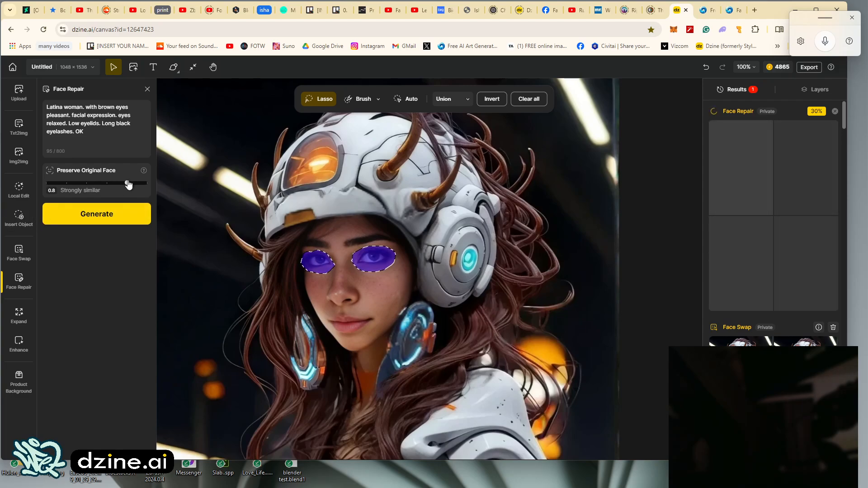
click(146, 183)
click(90, 218)
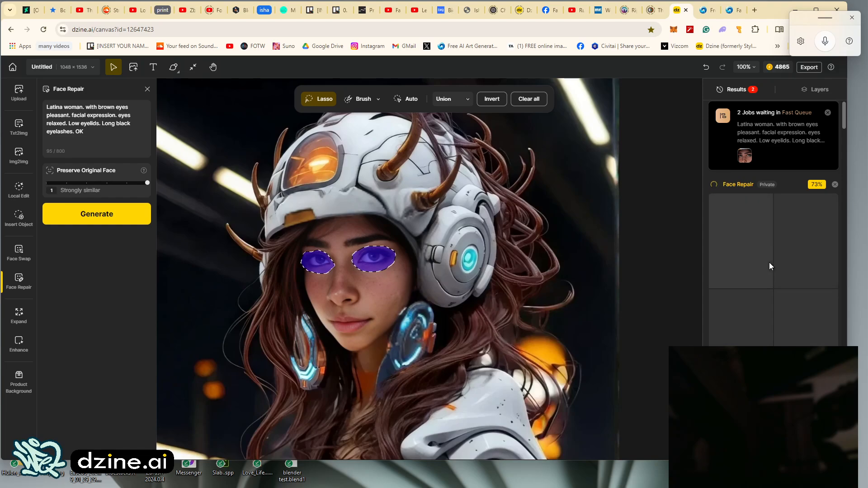
Step: Preview the first Face Repair variations and place the fourth one on the canvas
scroll(768, 263, down, 1)
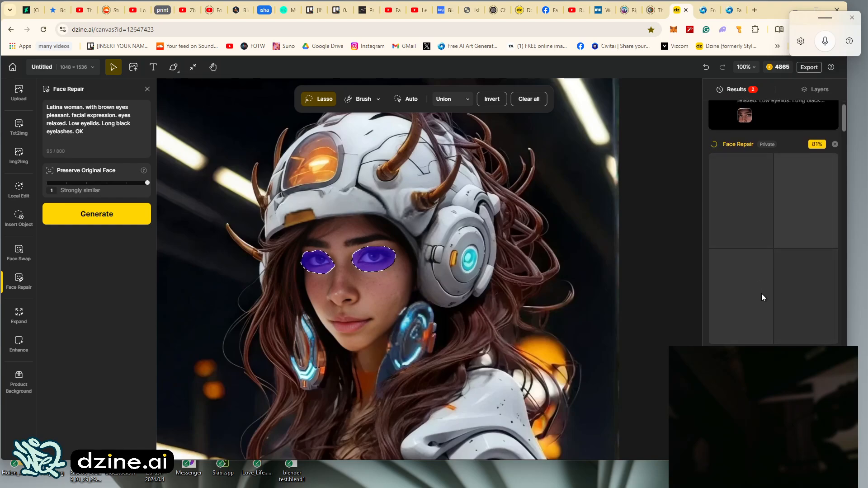
scroll(761, 294, up, 1)
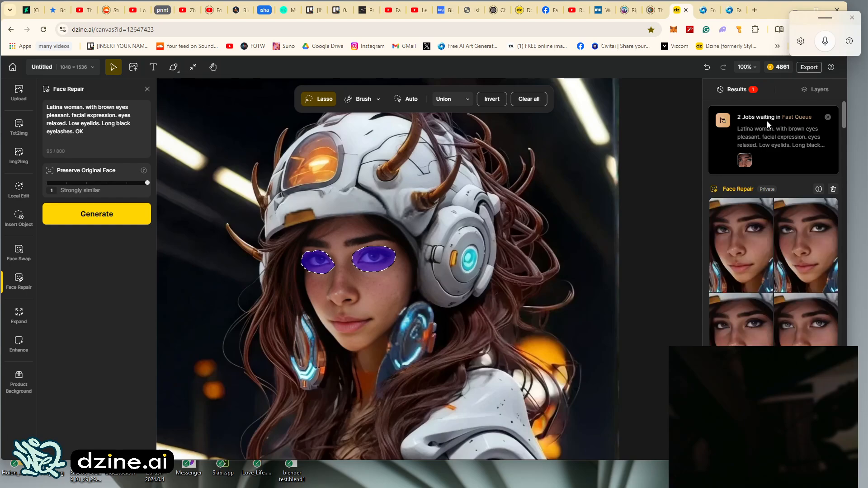
mouse_move(718, 240)
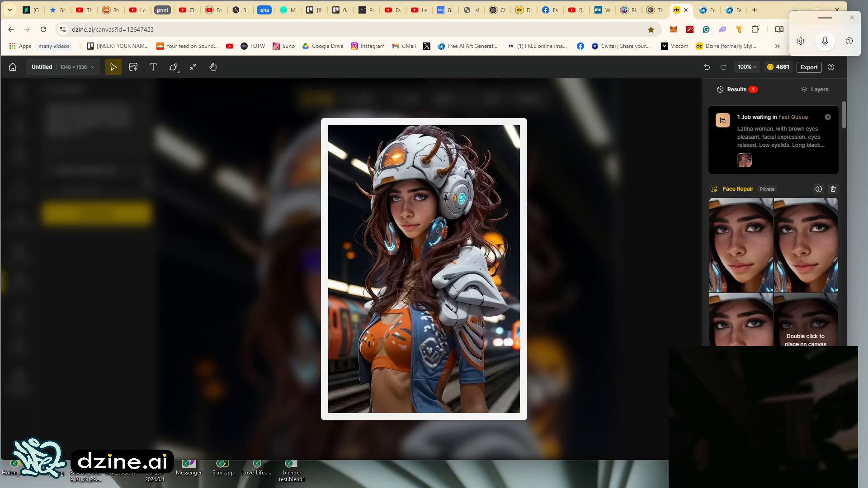
double_click(806, 330)
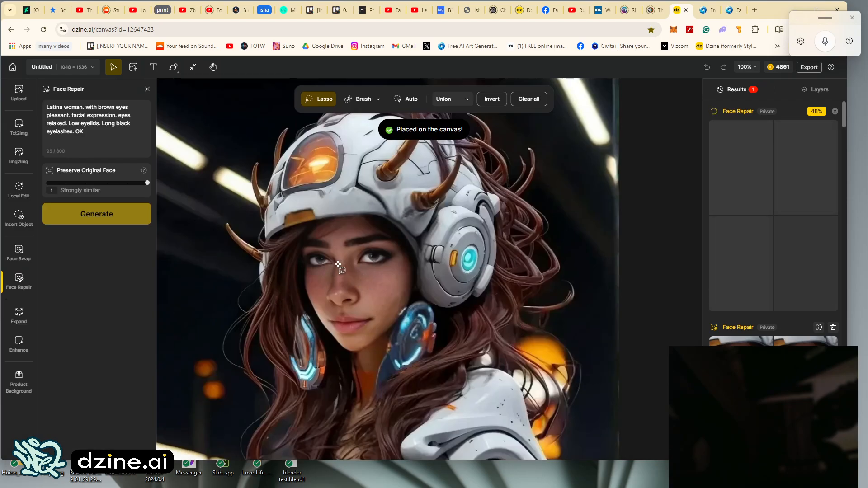
Step: Delete Layer 53 from the layer stack and select Layer 52
click(816, 100)
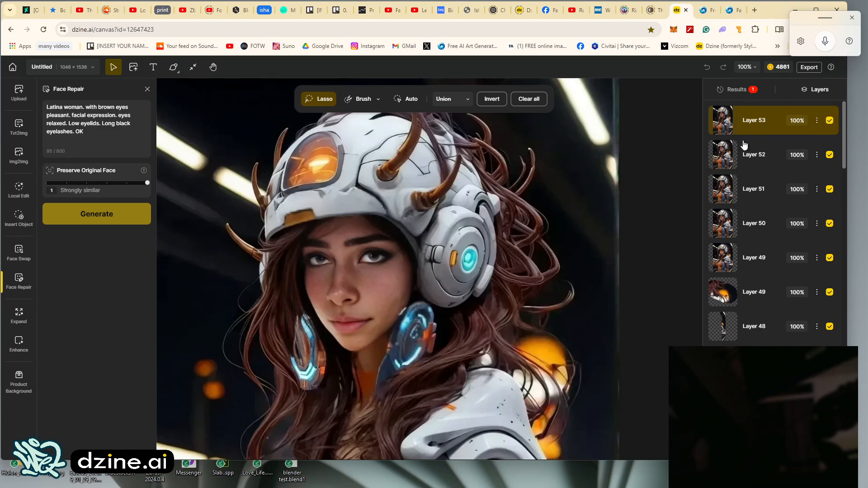
click(731, 98)
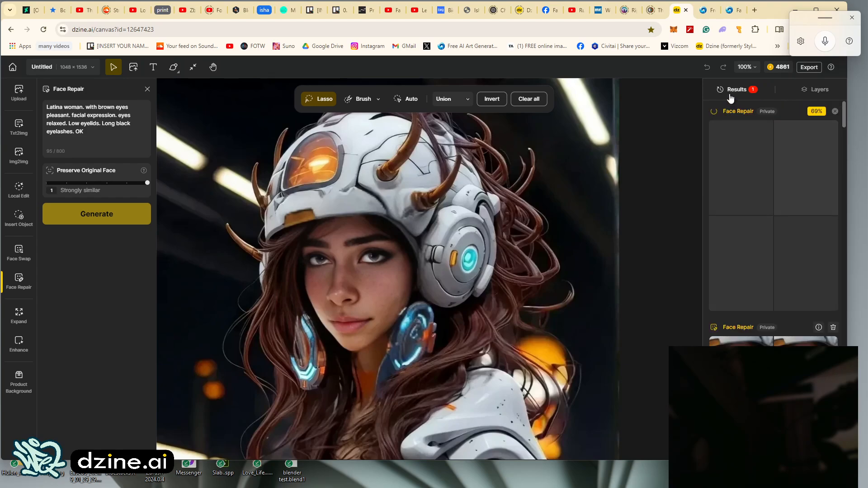
click(805, 89)
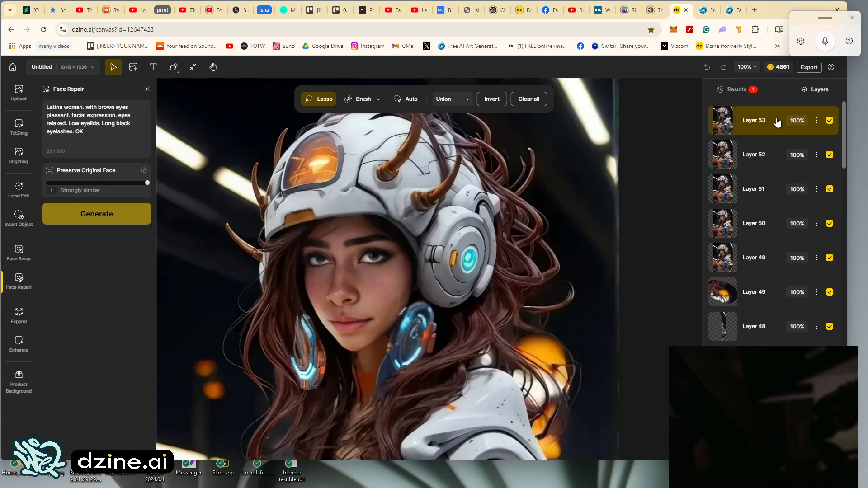
click(816, 120)
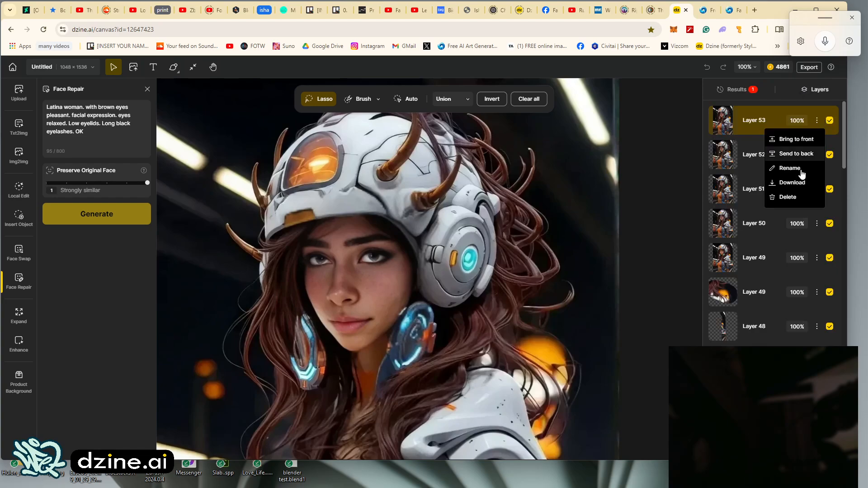
click(780, 197)
click(754, 130)
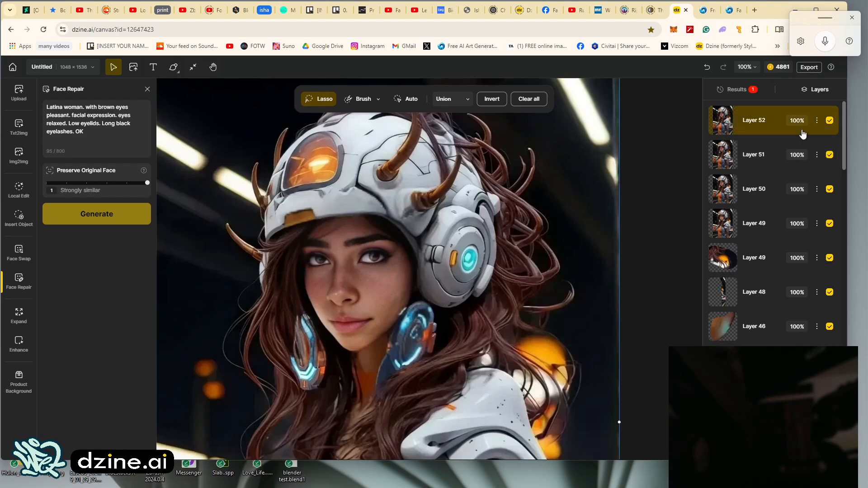
Step: Compare the upper layers by toggling their visibility, hide Layer 52 and Layer 51, and select the visible Layer 50
click(829, 121)
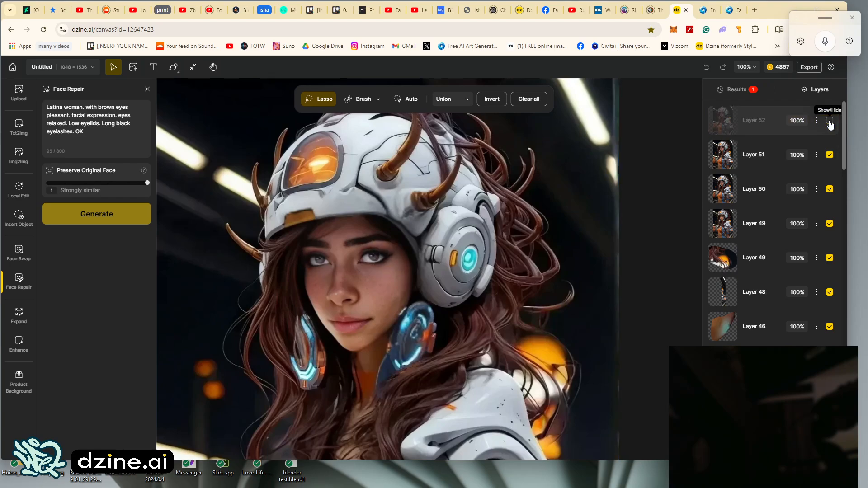
click(829, 121)
click(830, 121)
click(830, 154)
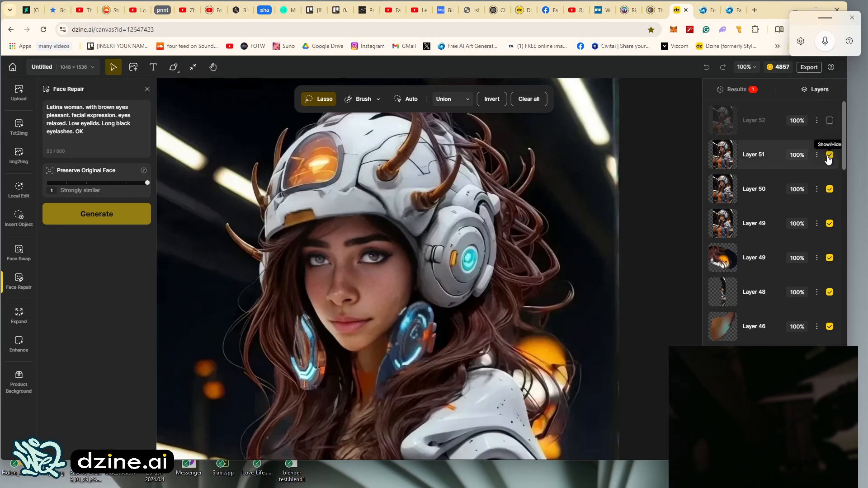
click(829, 189)
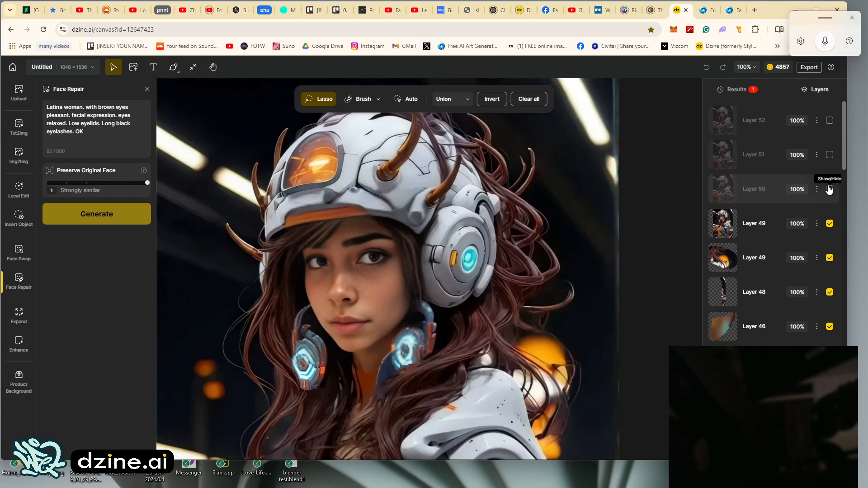
click(829, 189)
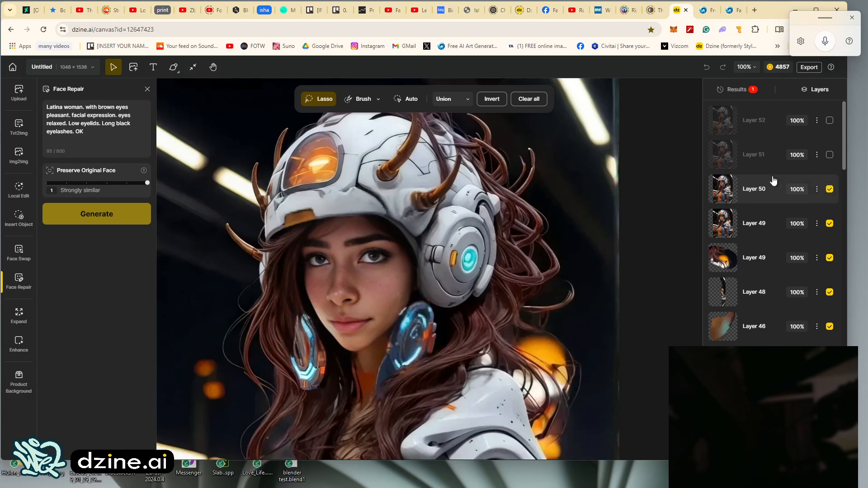
click(764, 188)
Step: Compare the variations of the second Face Repair, made with the tighter eye selection, at preview size
click(738, 88)
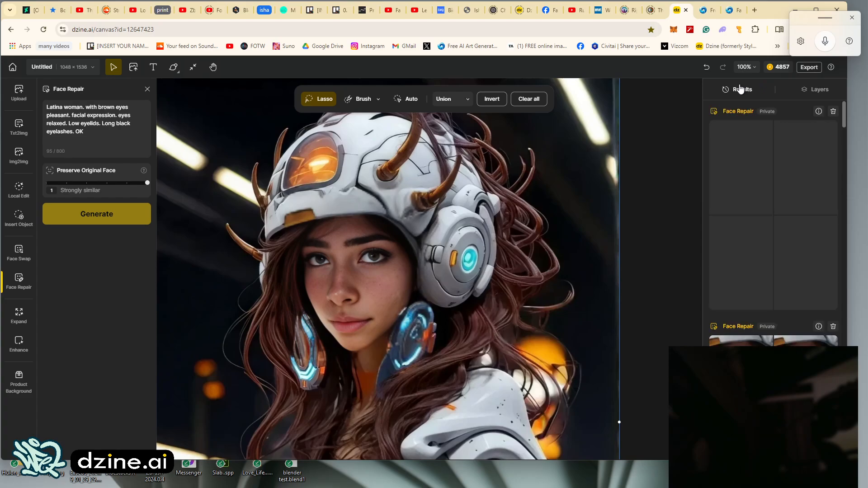
mouse_move(748, 254)
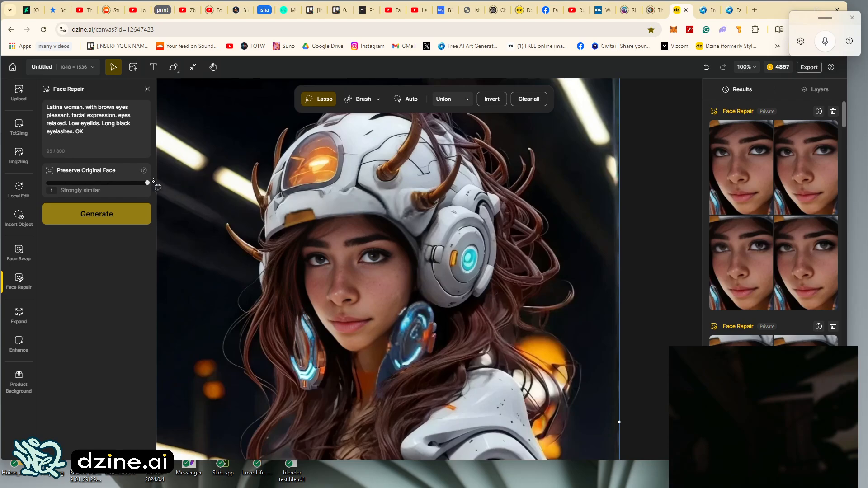
mouse_move(143, 175)
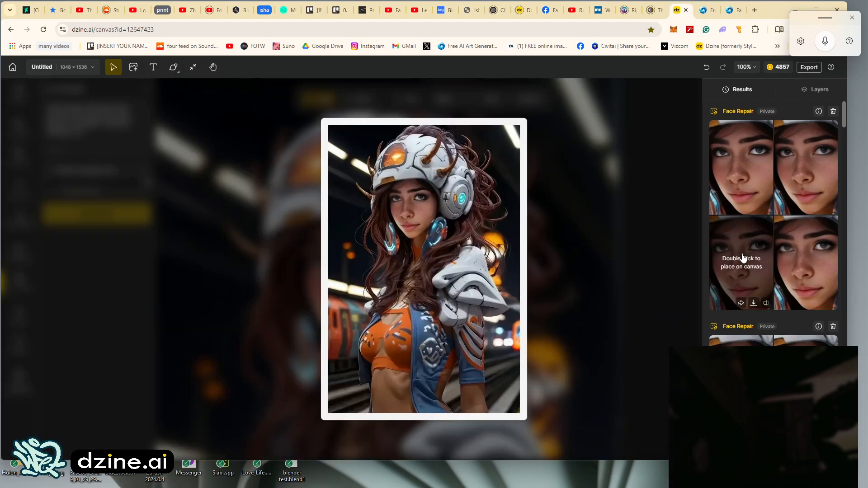
mouse_move(786, 205)
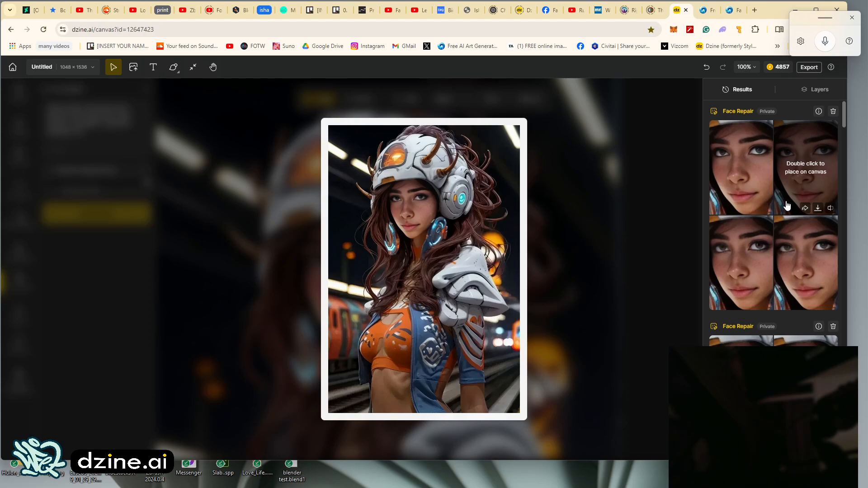
mouse_move(736, 187)
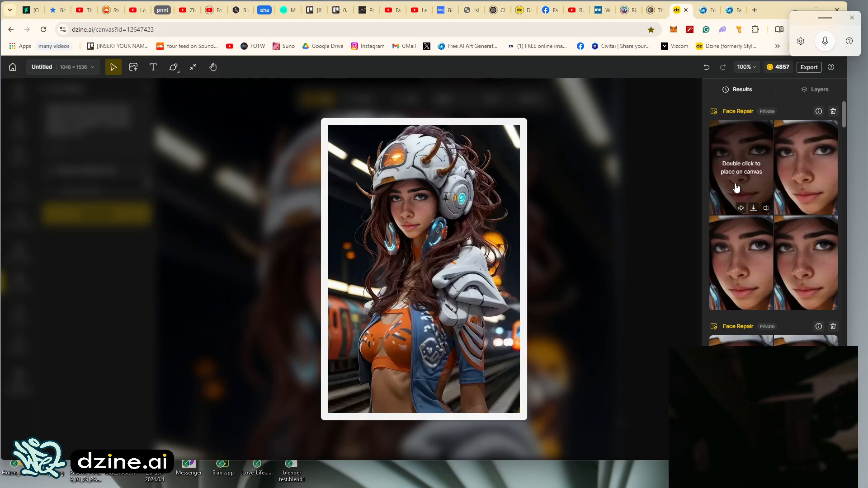
mouse_move(794, 184)
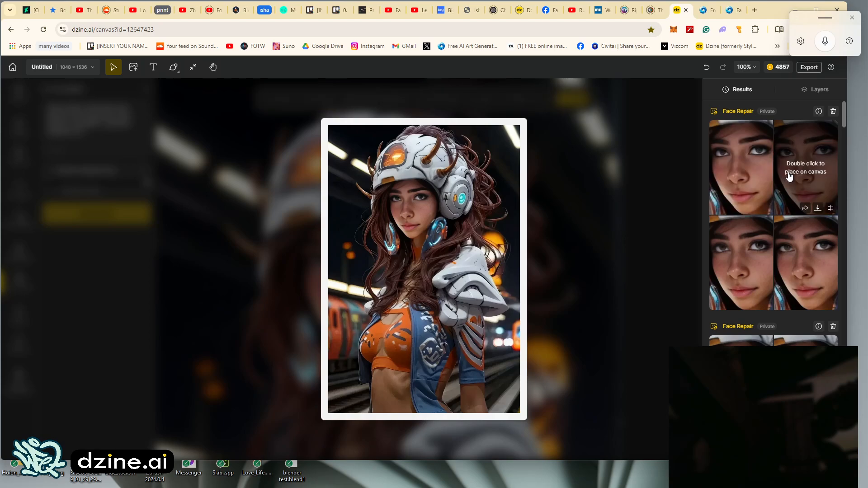
Step: Place the second Face Repair variation on the canvas, compare it by toggling Layer 53's visibility, and leave that layer hidden
double_click(789, 176)
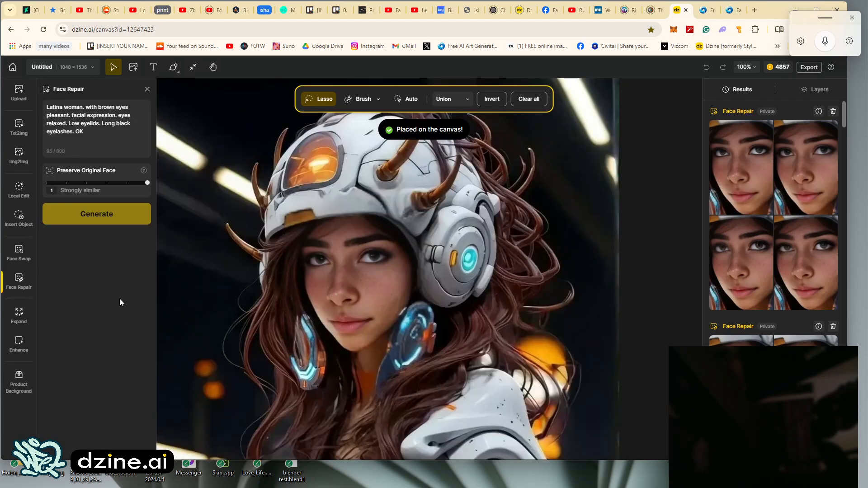
click(818, 89)
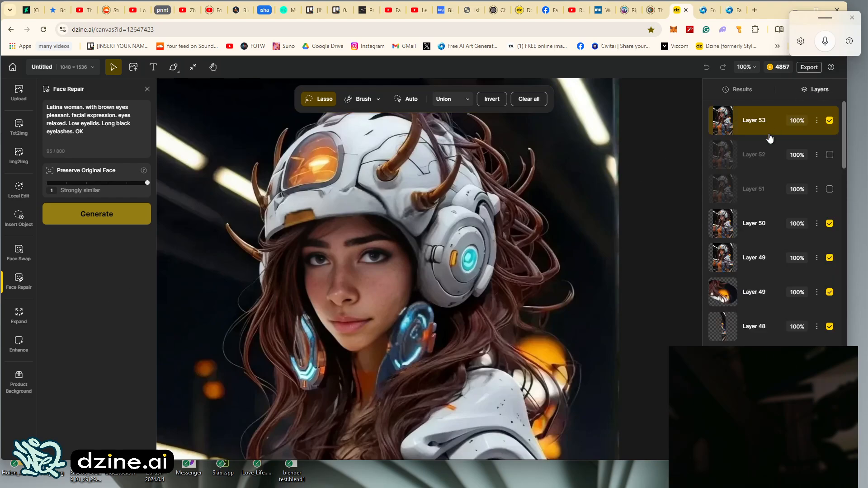
click(830, 121)
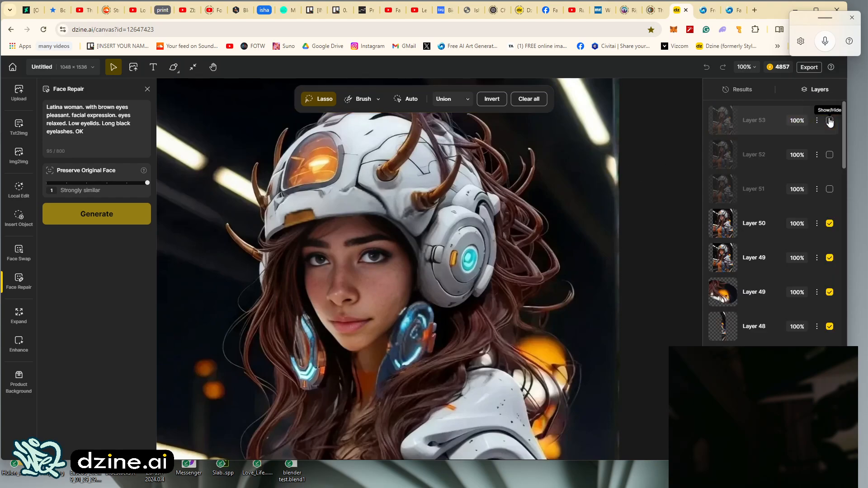
click(830, 120)
click(829, 120)
Step: Set Preserve Original Face to 0.4, lasso both of the woman's eyes, and generate a new Face Repair
click(89, 183)
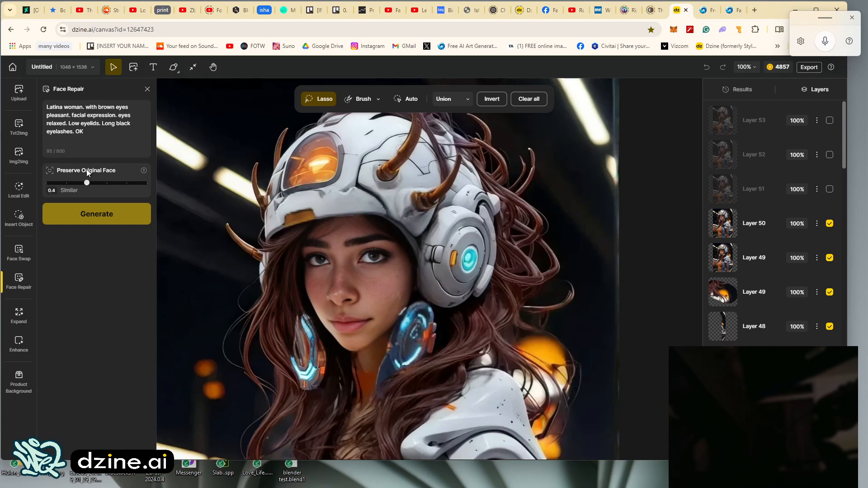
click(829, 225)
click(829, 224)
drag(305, 251, 350, 248)
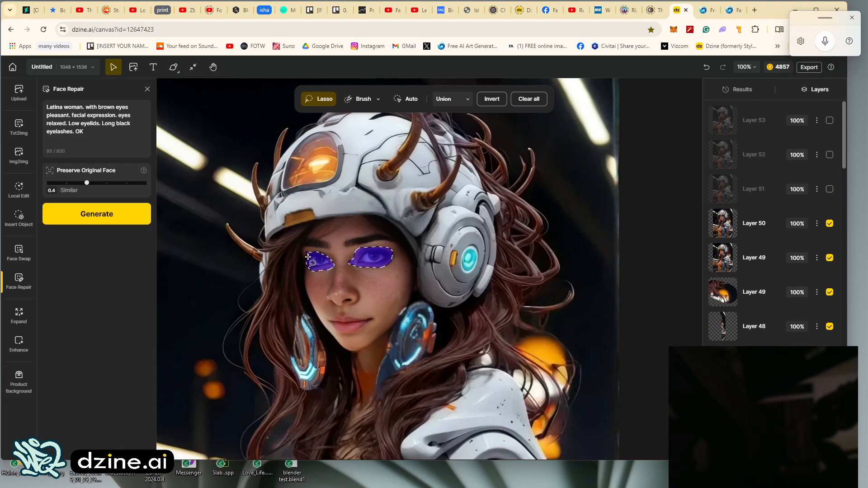
click(93, 215)
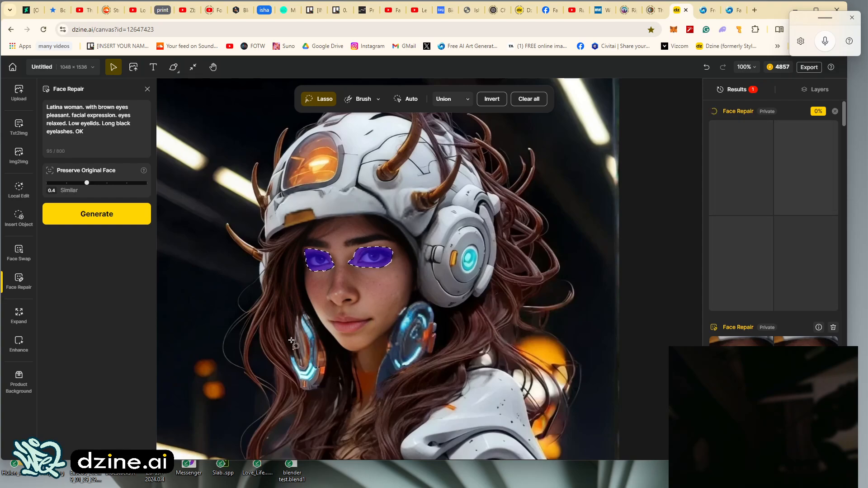
Step: Compare the faces by hiding Layer 50 and the full-figure Layer 49, then show and select only Layer 50 of the two
click(819, 90)
click(829, 224)
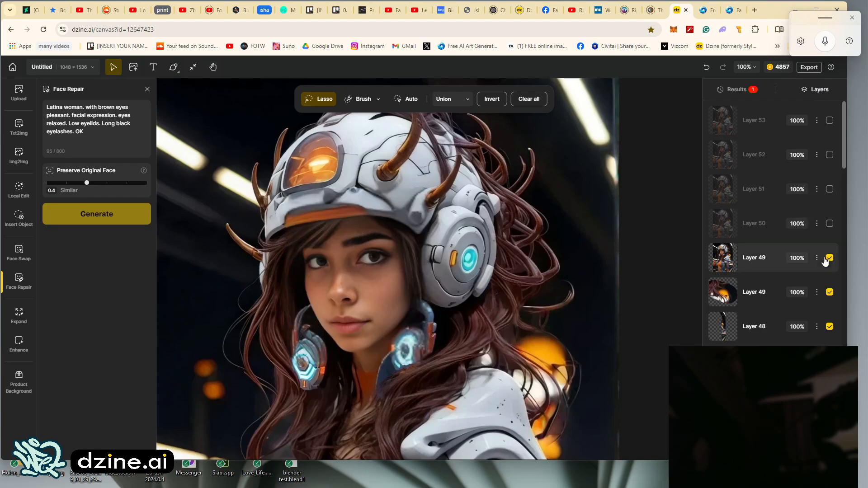
click(829, 258)
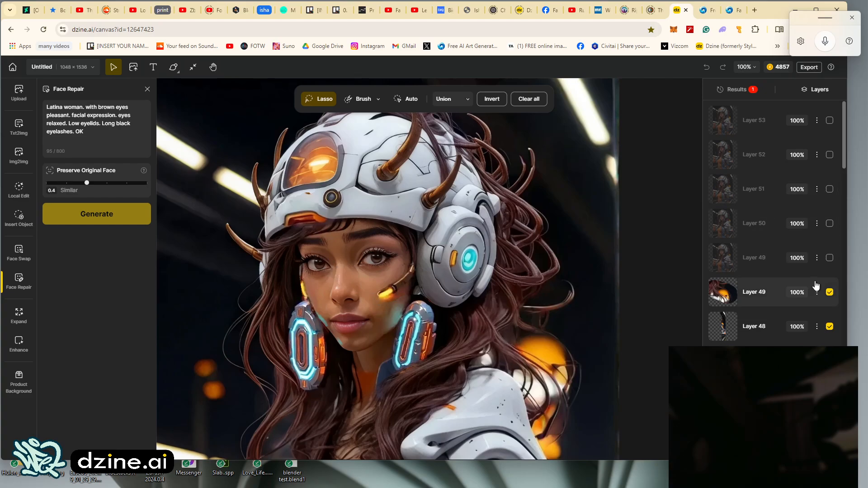
click(830, 224)
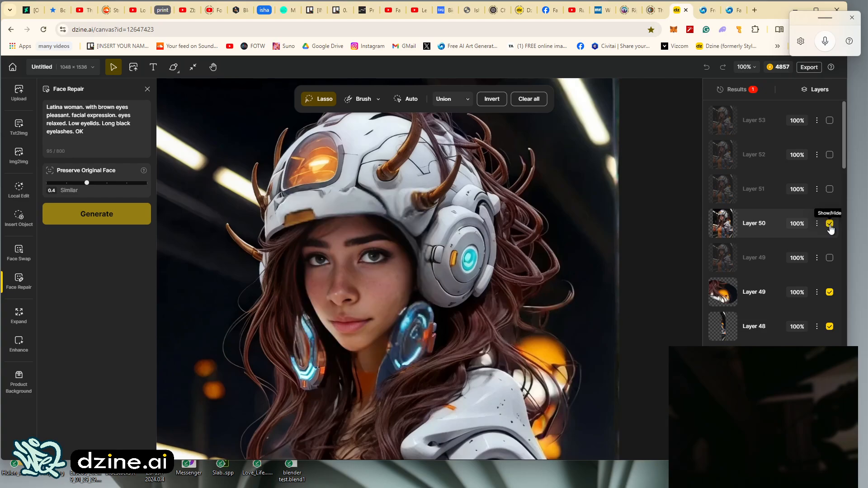
click(771, 223)
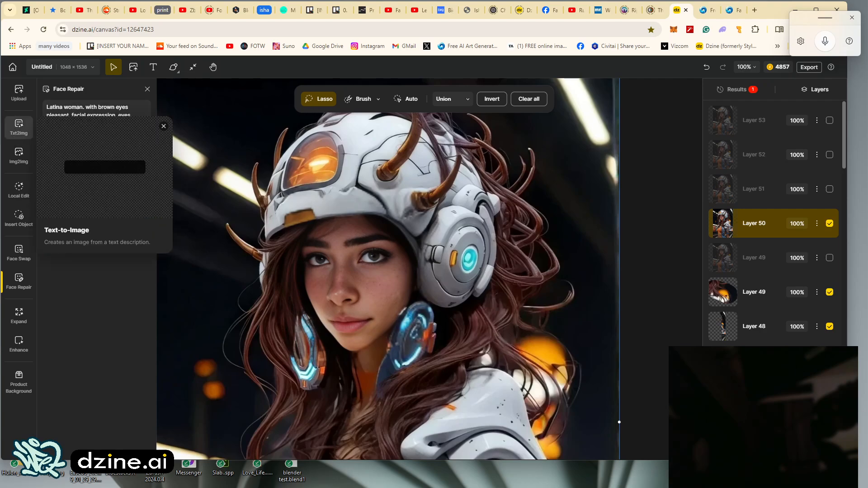
click(16, 130)
click(18, 156)
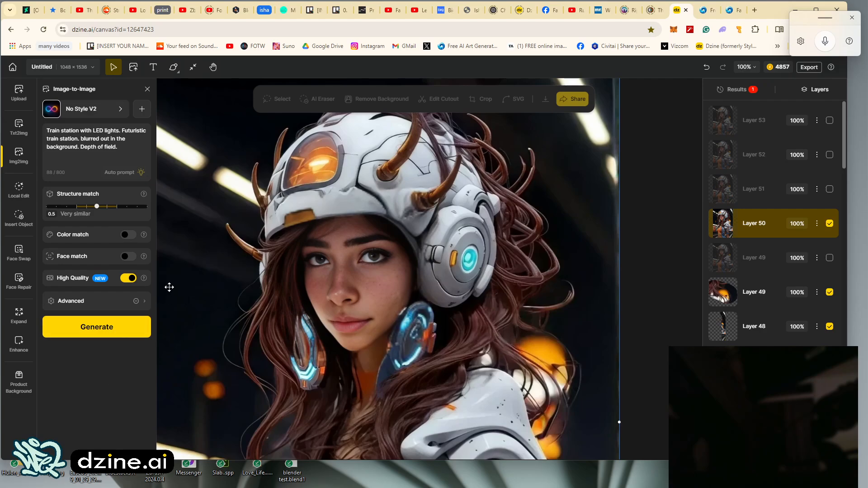
click(130, 149)
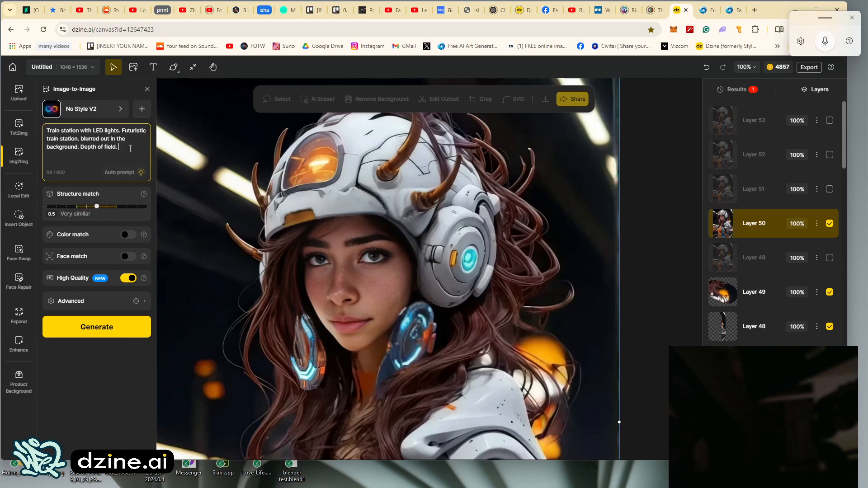
click(16, 158)
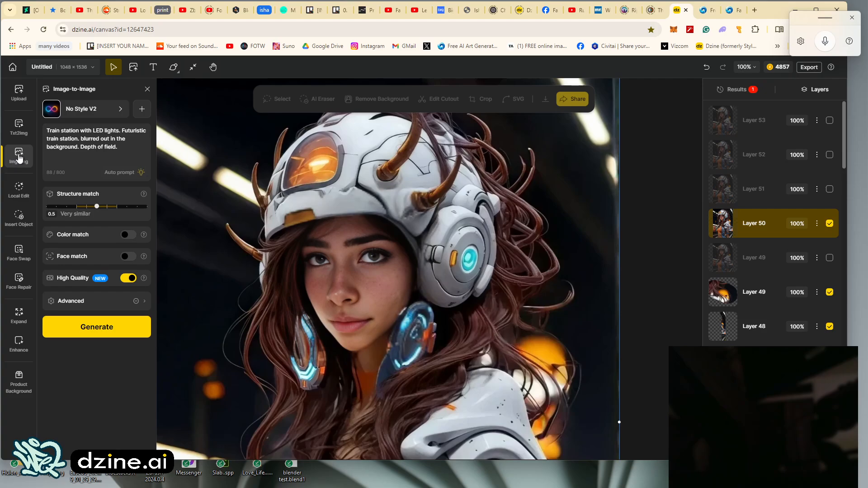
click(133, 67)
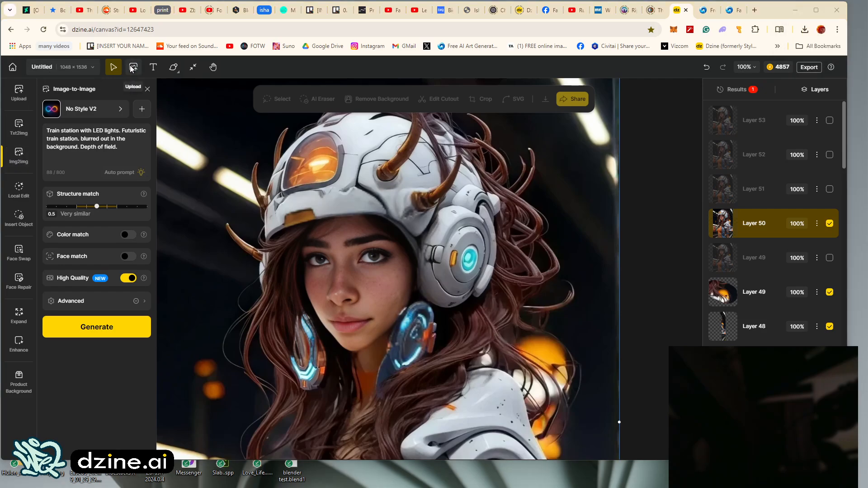
key(Escape)
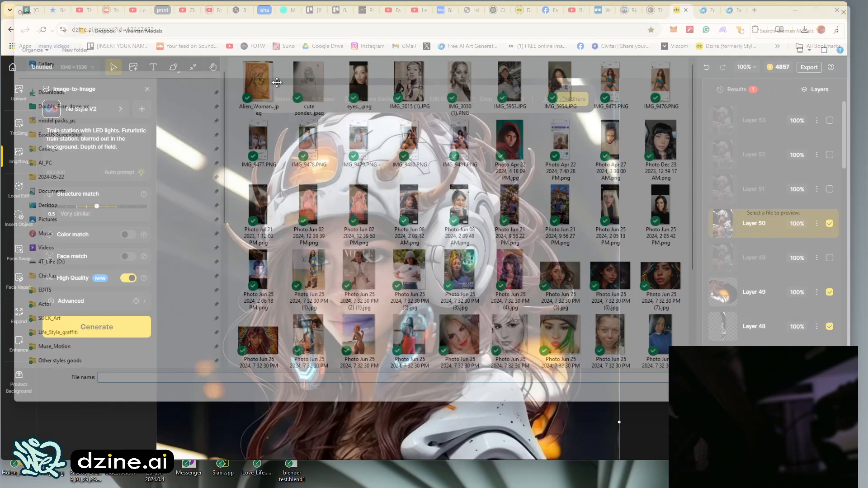
click(113, 67)
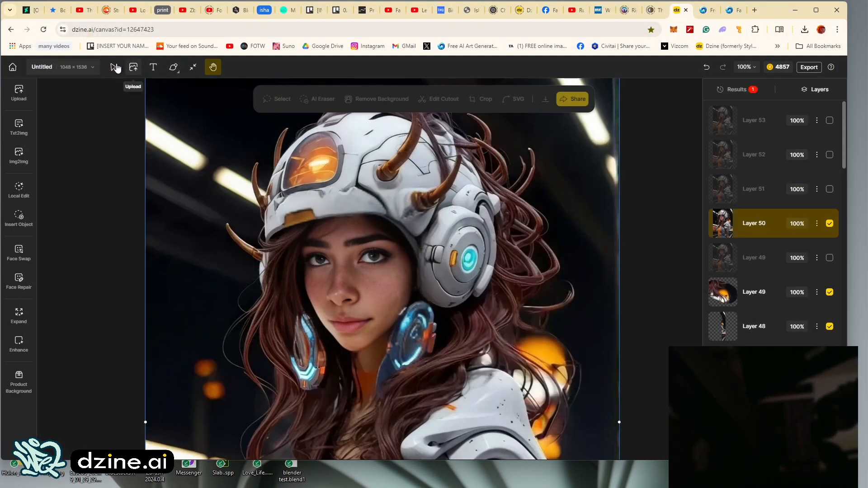
click(113, 67)
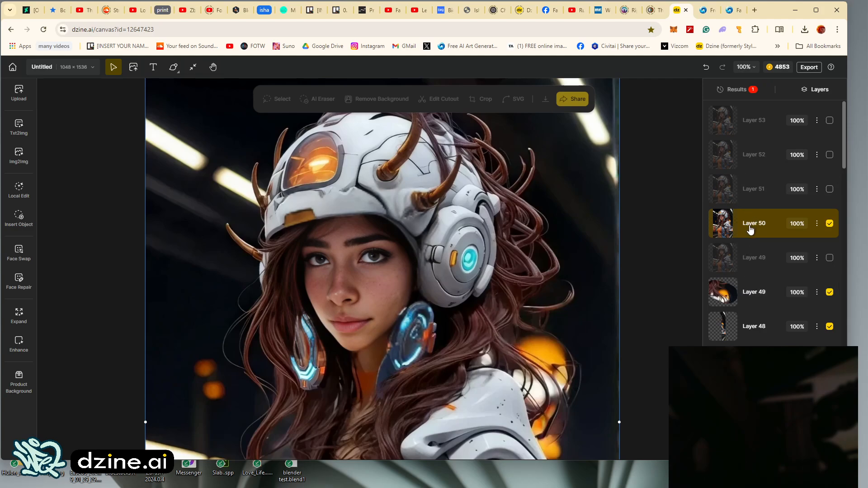
click(648, 172)
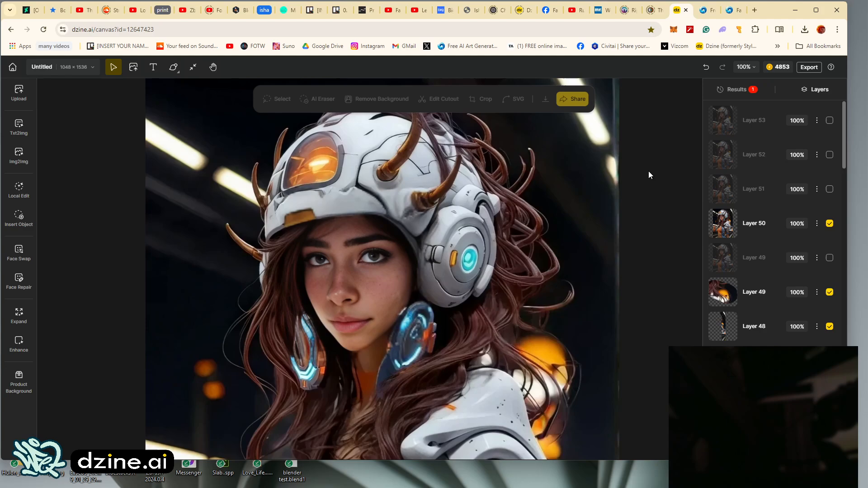
click(741, 221)
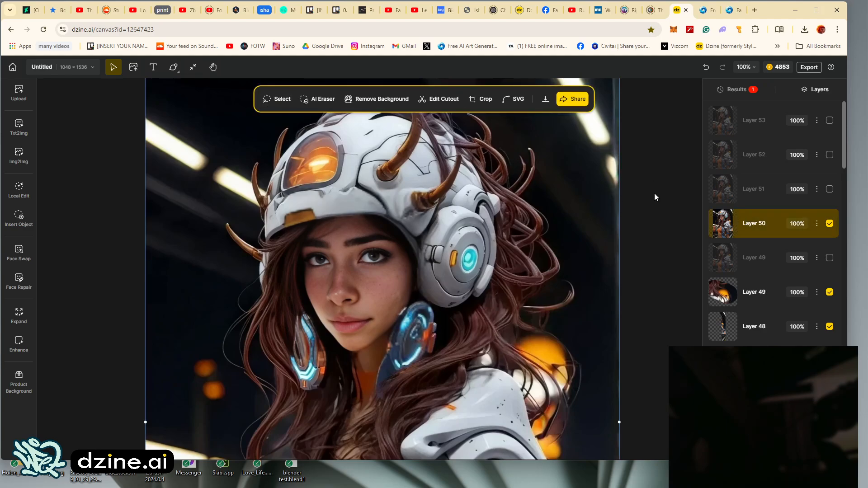
click(641, 183)
Step: Lasso the woman's face below the helmet on Layer 50 and duplicate the selection as a separate layer
click(741, 230)
click(279, 100)
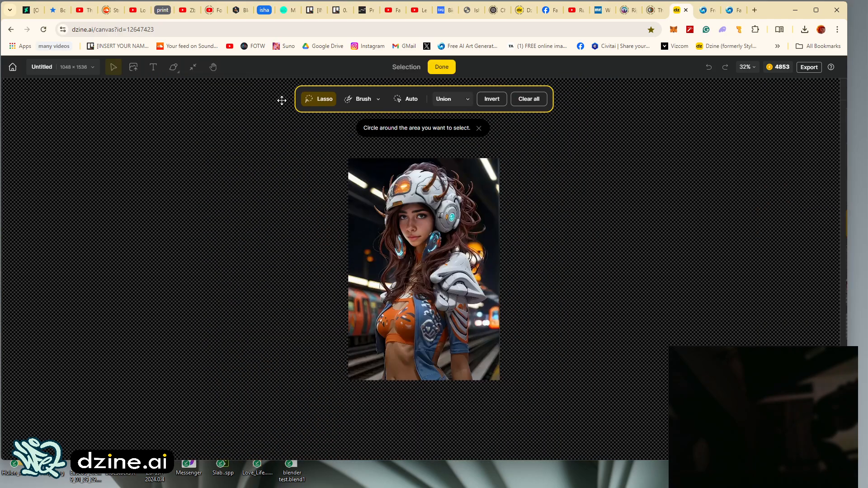
click(746, 67)
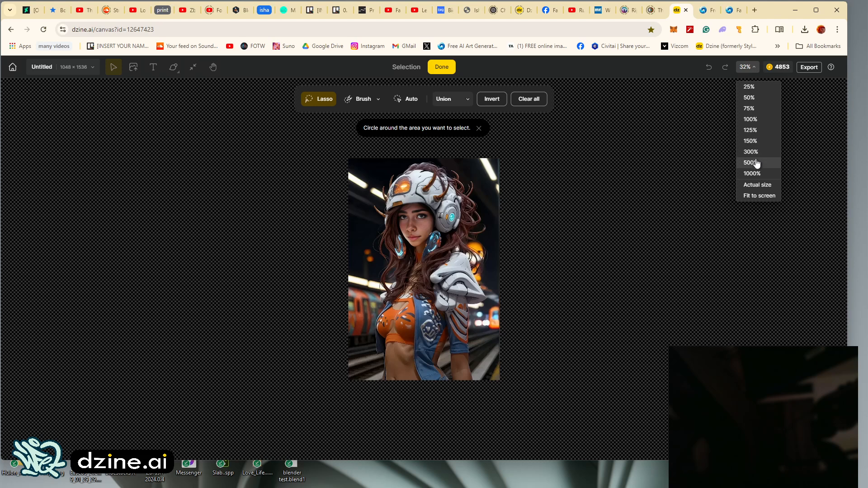
click(750, 119)
scroll(318, 151, up, 7)
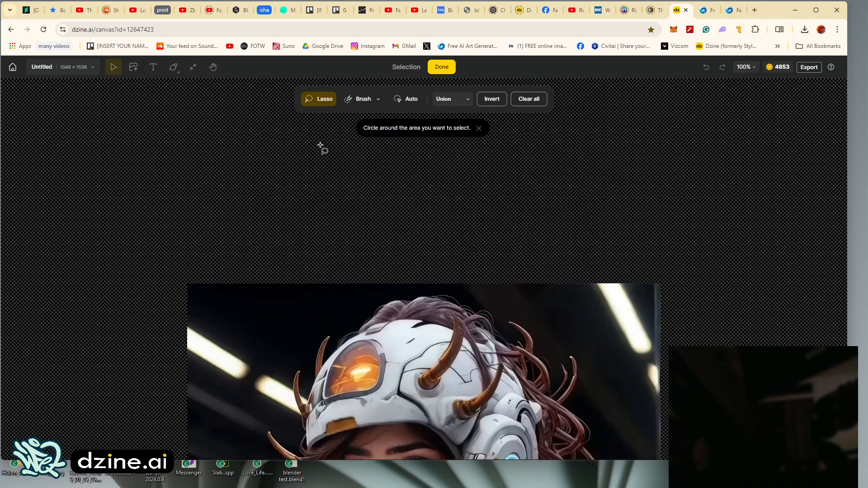
scroll(319, 152, down, 4)
scroll(318, 152, down, 2)
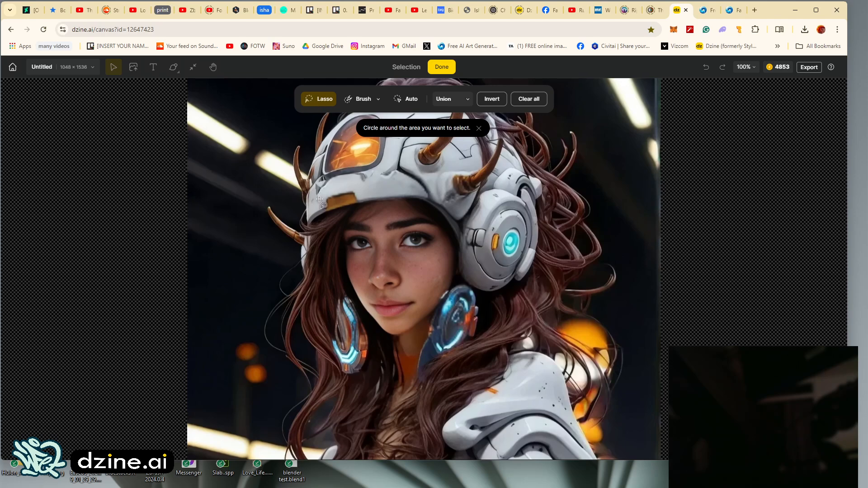
drag(314, 252, 318, 253)
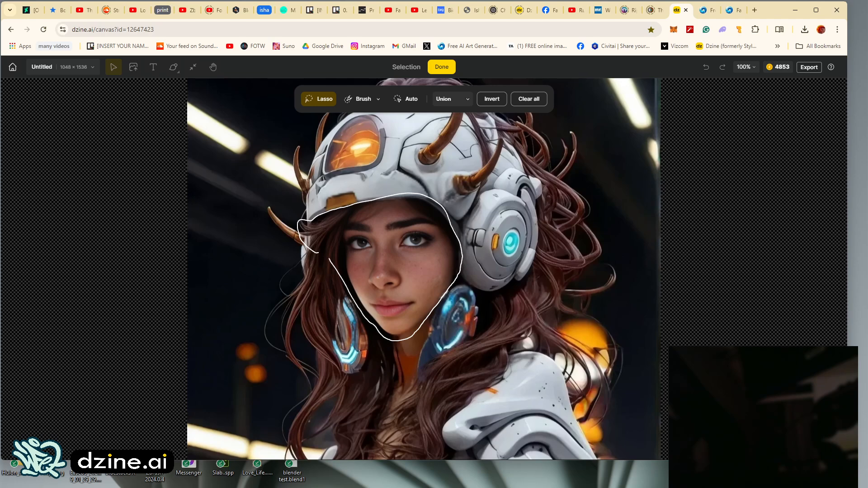
drag(317, 255, 316, 253)
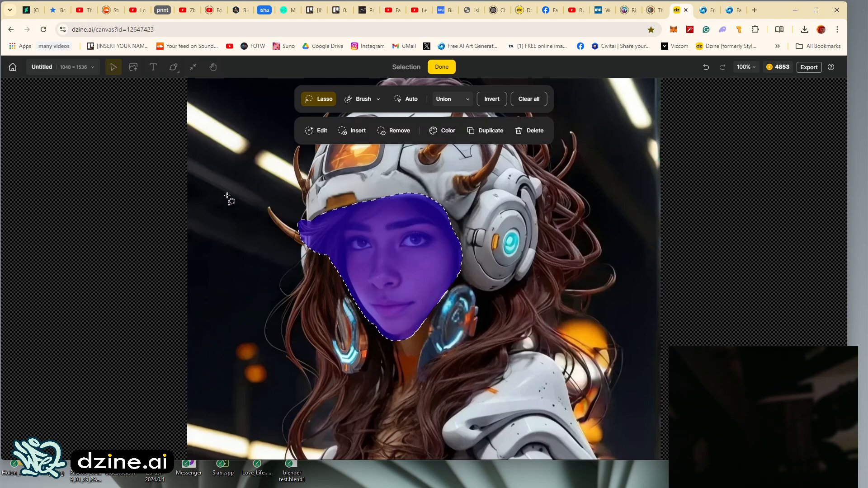
click(495, 132)
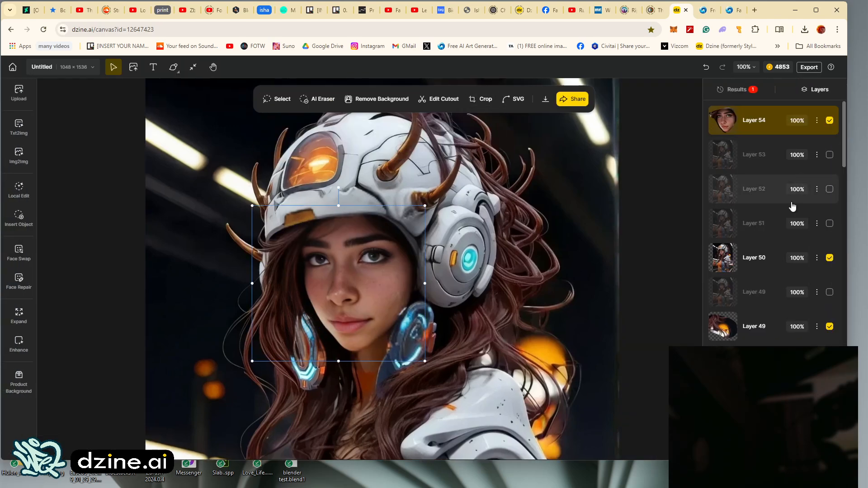
Step: Hide and delete Layer 50, and compare the face cutout with the original face by toggling the cutout's visibility
click(829, 258)
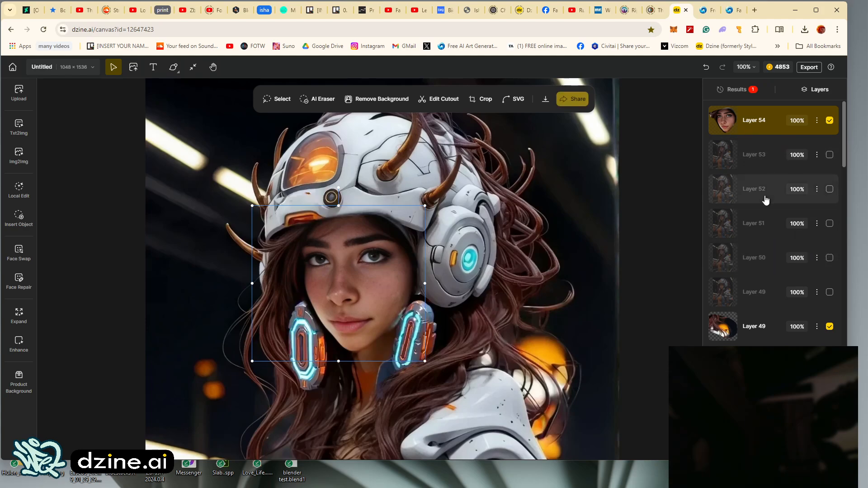
click(816, 257)
click(798, 331)
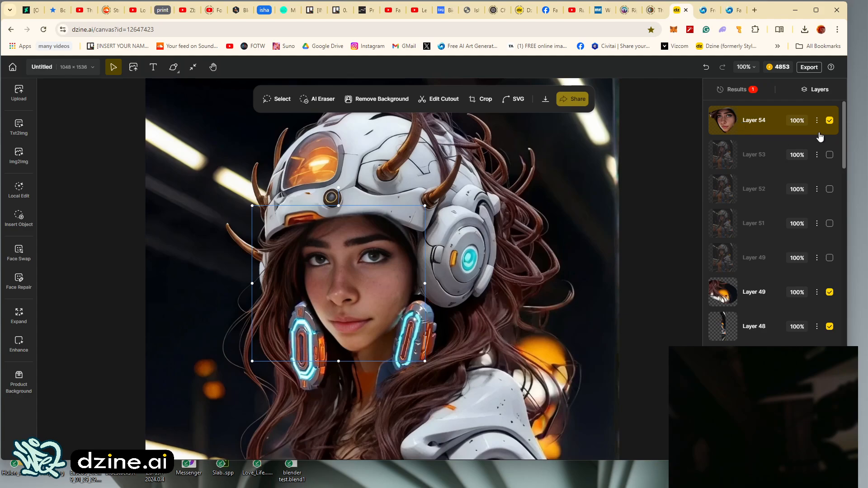
click(830, 121)
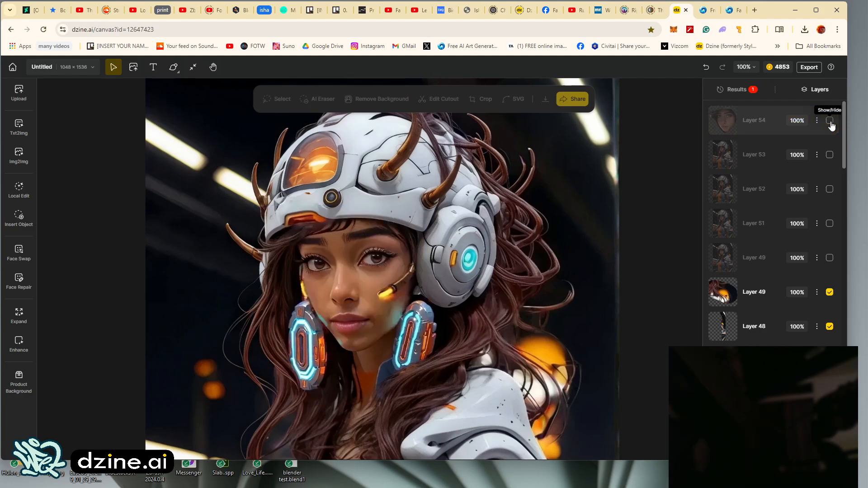
click(830, 121)
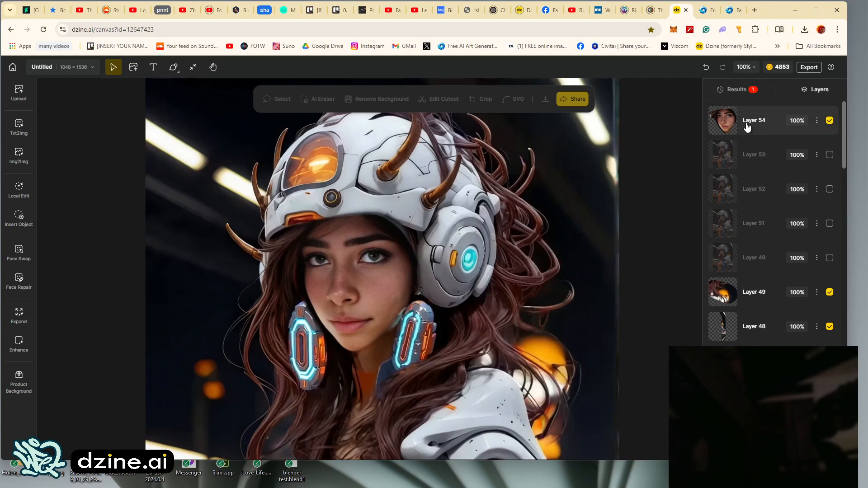
Step: Preview the variations of the newest Face Repair, place the second one on the canvas, and show the layer stack
click(733, 91)
mouse_move(751, 246)
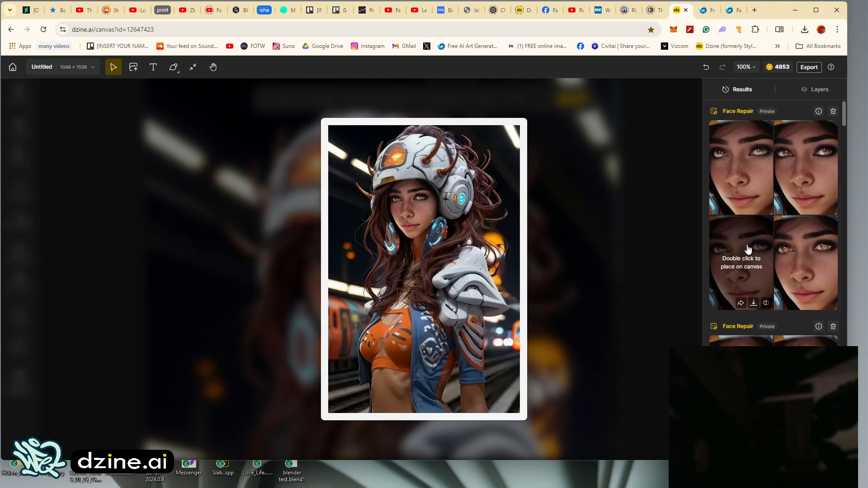
mouse_move(805, 252)
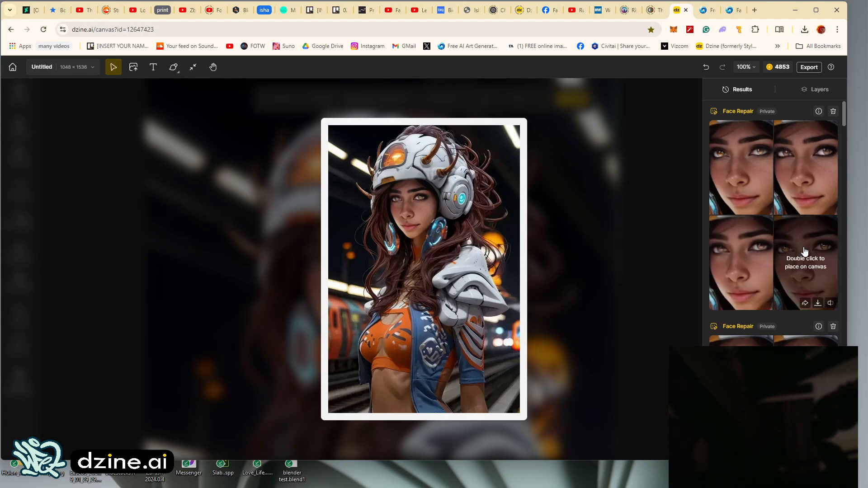
mouse_move(815, 161)
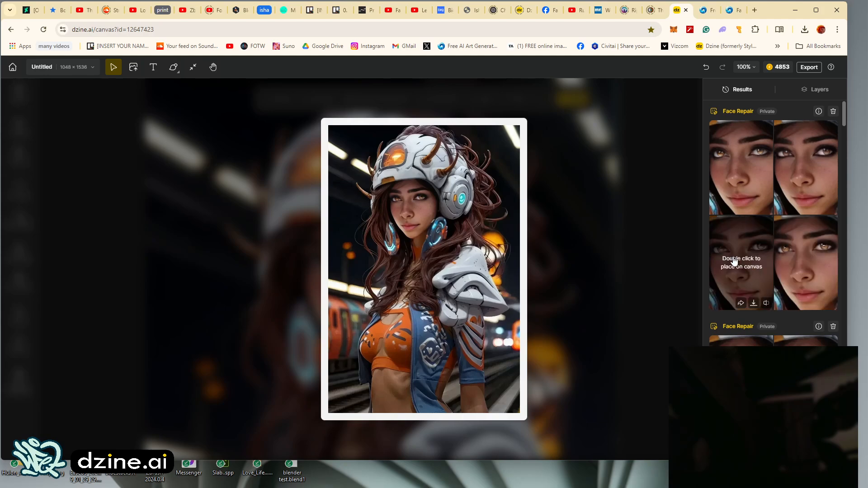
double_click(811, 181)
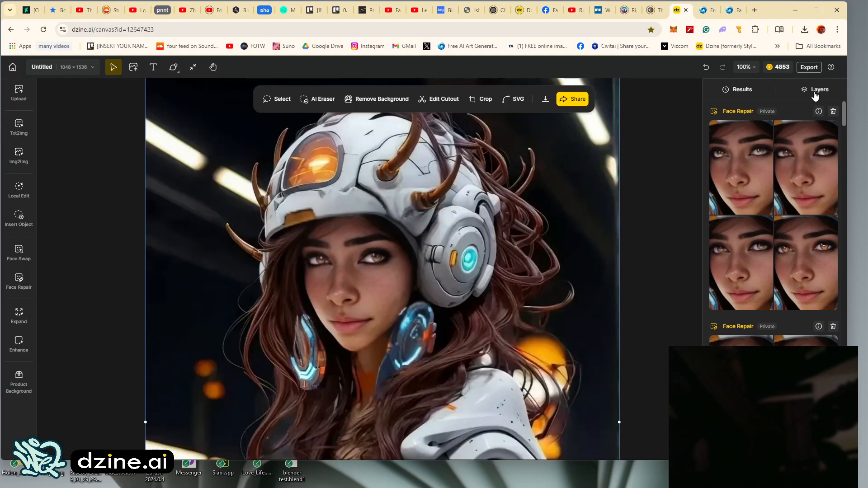
click(816, 89)
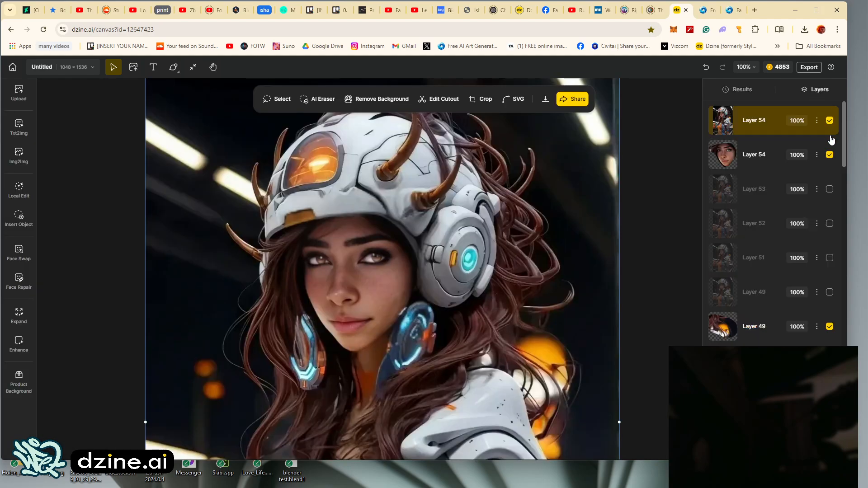
Step: Compare the faces by toggling the full-figure Layer 54 at the top of the stack, and leave it hidden
click(830, 121)
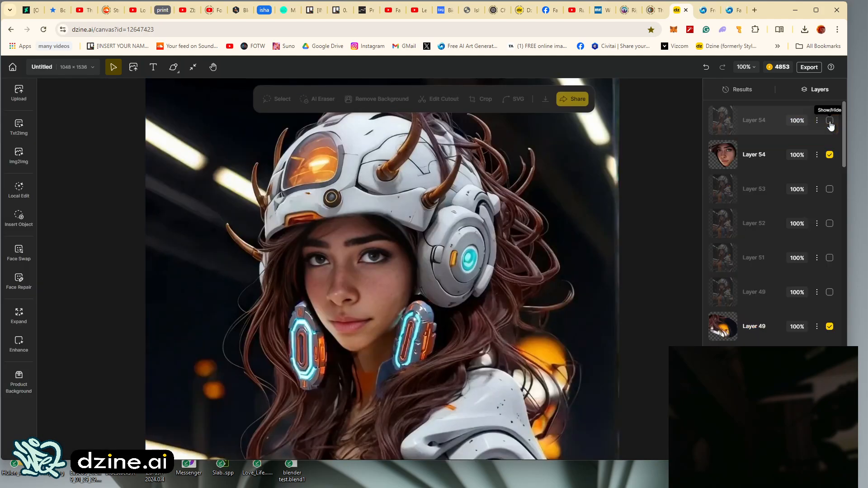
click(830, 121)
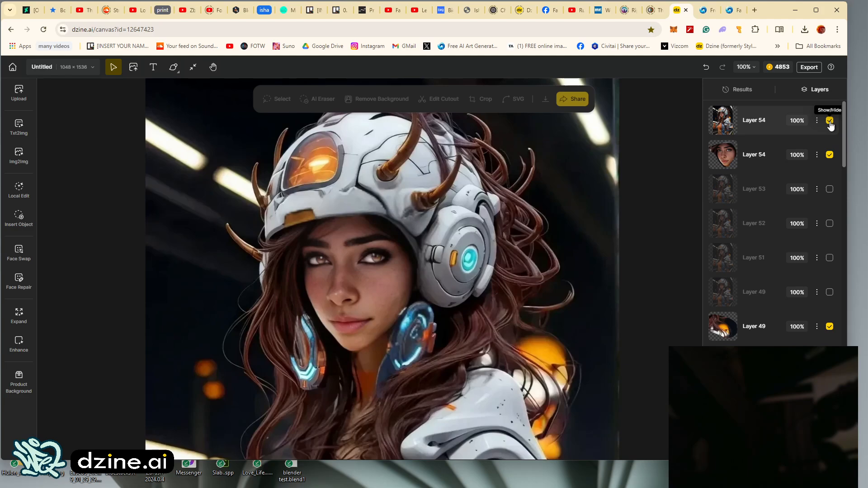
click(830, 122)
click(829, 122)
click(830, 122)
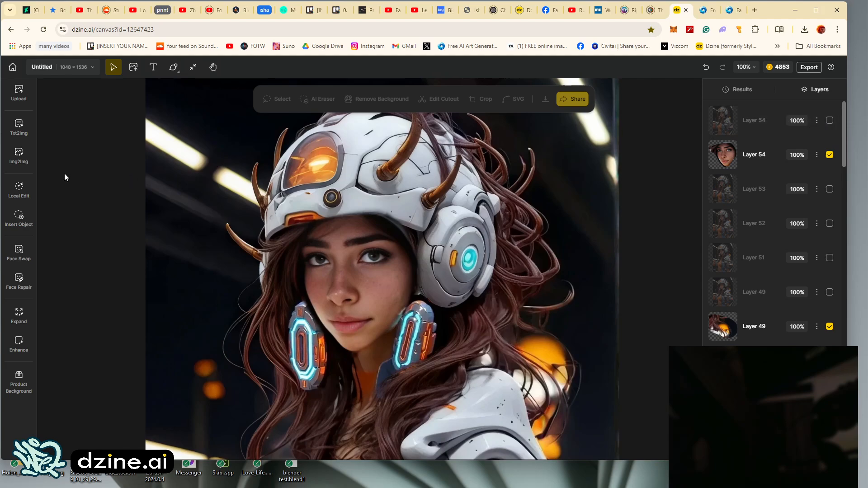
Step: Enhance the image with Portrait Mode turned on, and leave Enhance Mode while it processes
click(18, 343)
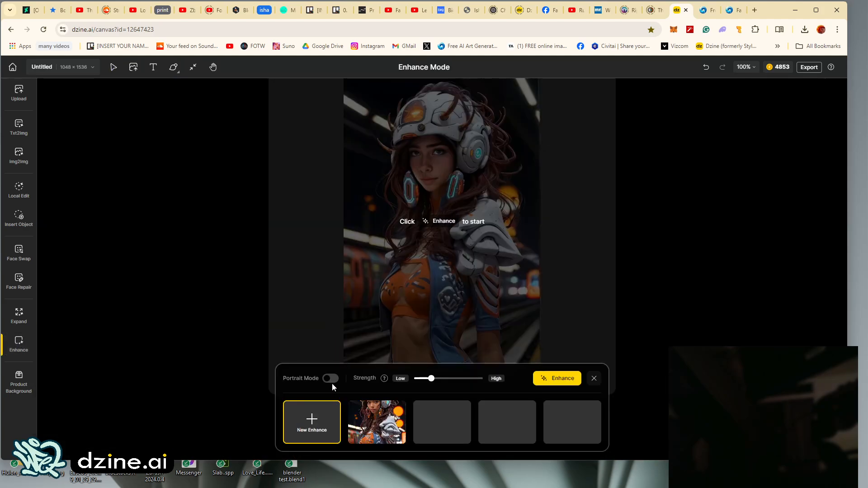
click(332, 381)
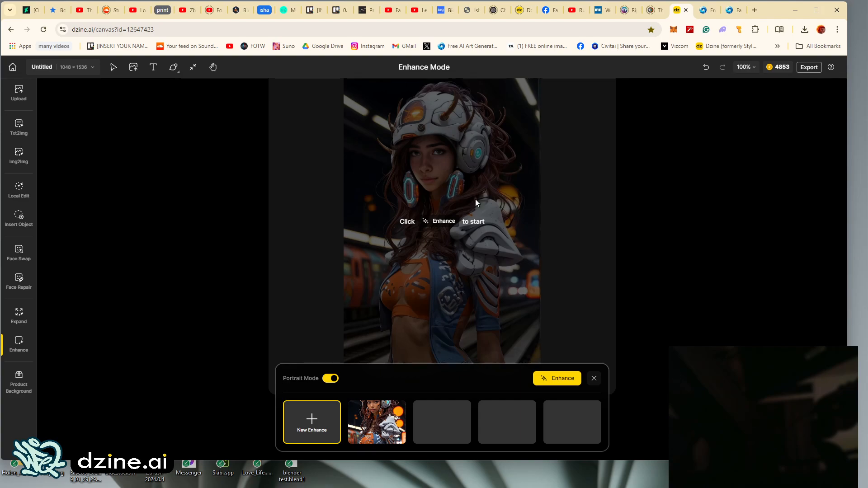
click(563, 379)
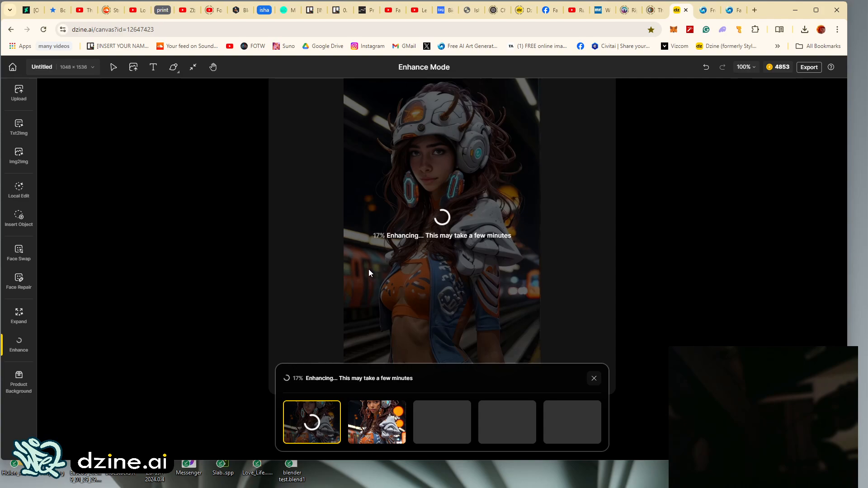
mouse_move(461, 486)
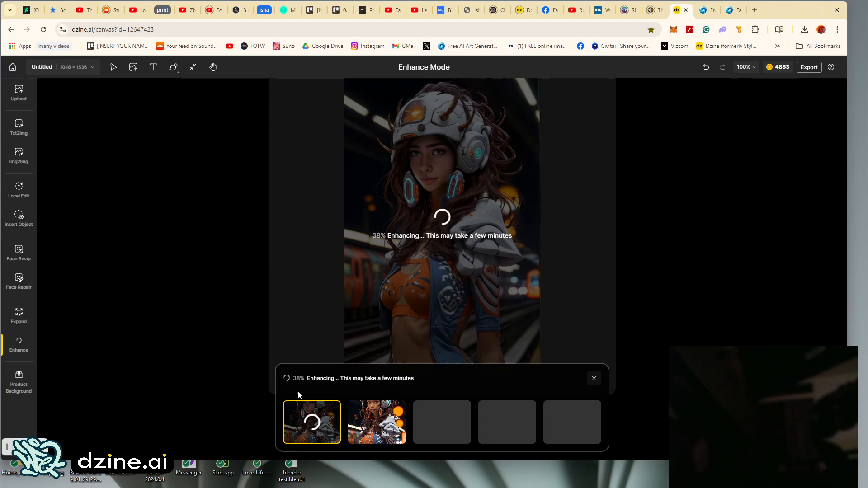
click(17, 125)
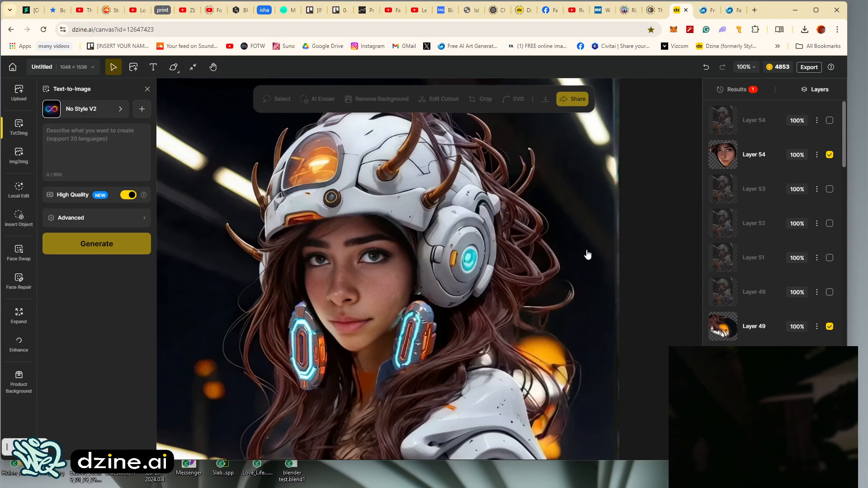
Step: Start a Face Repair and lasso the area around the woman's lips
scroll(587, 255, down, 5)
scroll(414, 311, up, 6)
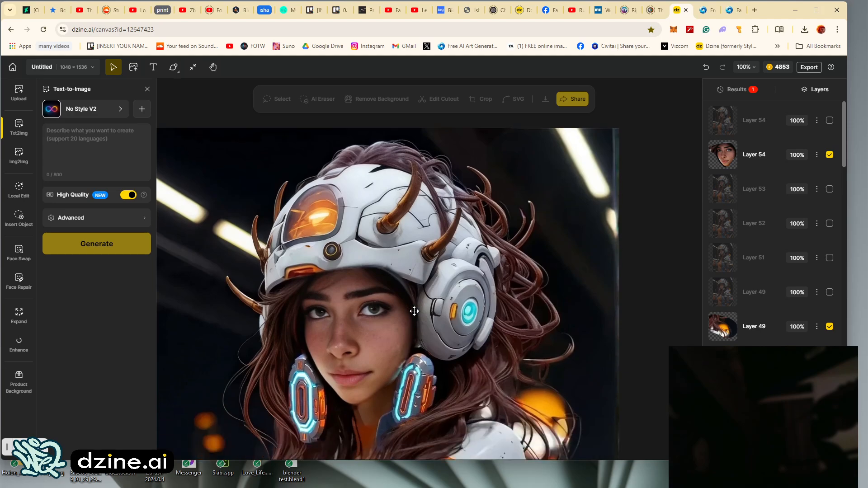
scroll(414, 311, down, 3)
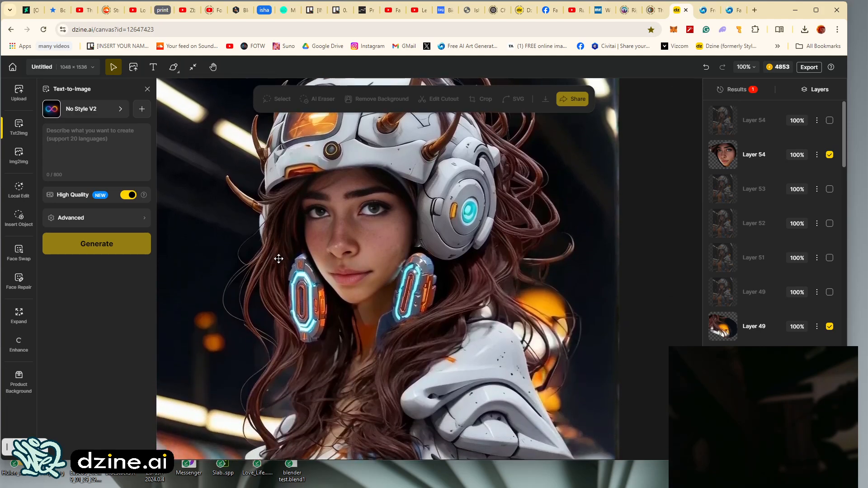
click(19, 281)
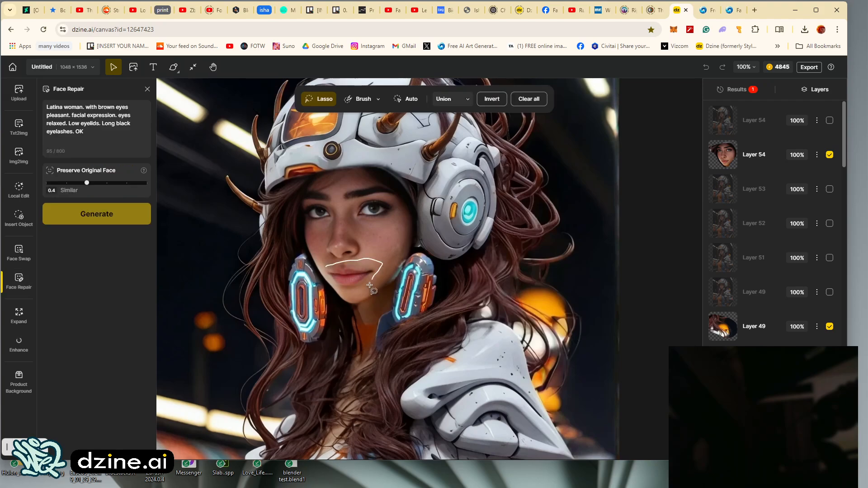
drag(306, 259, 315, 261)
Step: Replace the prompt with "Latin woman, beautiful lips plump. pink lips.", set Preserve Original Face to 0.6, and generate the Face Repair
drag(102, 137, 45, 97)
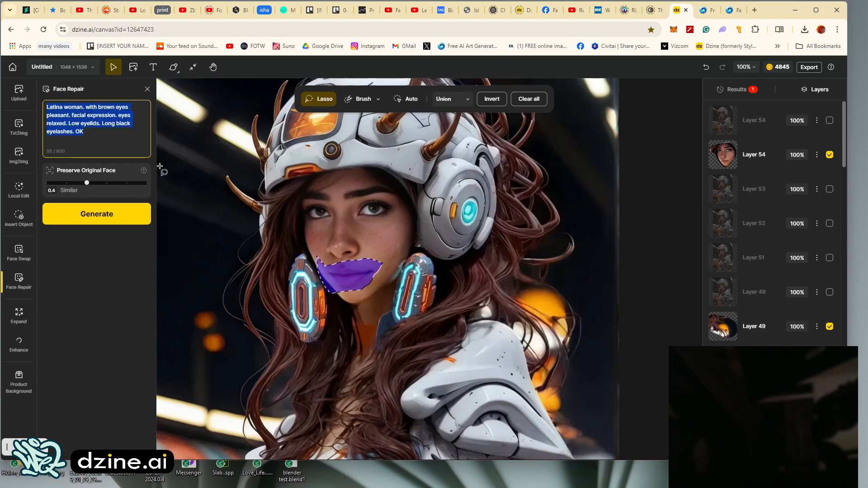
key(BackSpace)
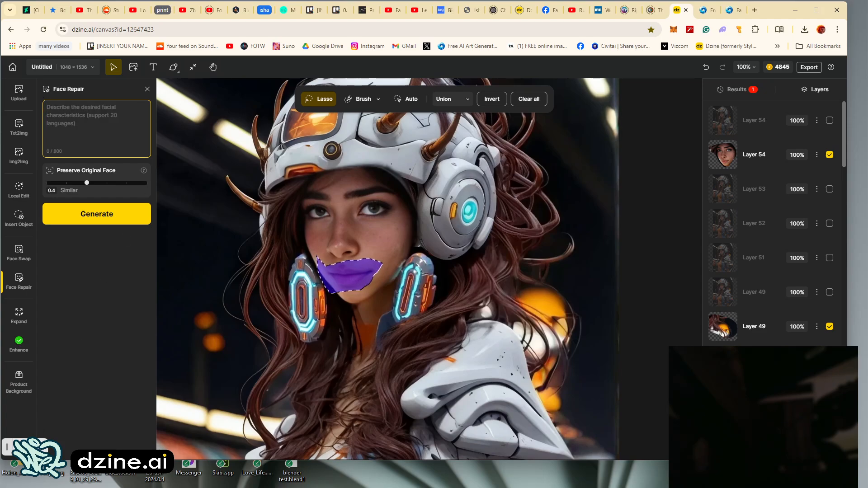
key(super+h)
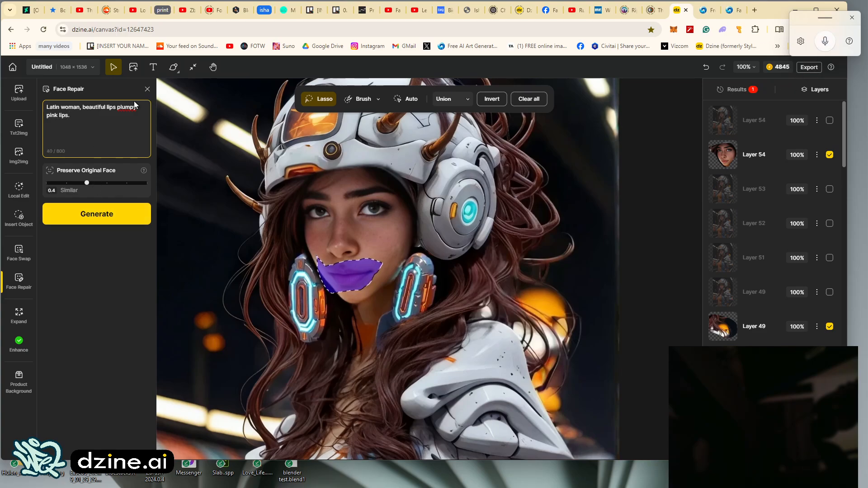
right_click(121, 111)
click(126, 117)
drag(87, 184, 107, 184)
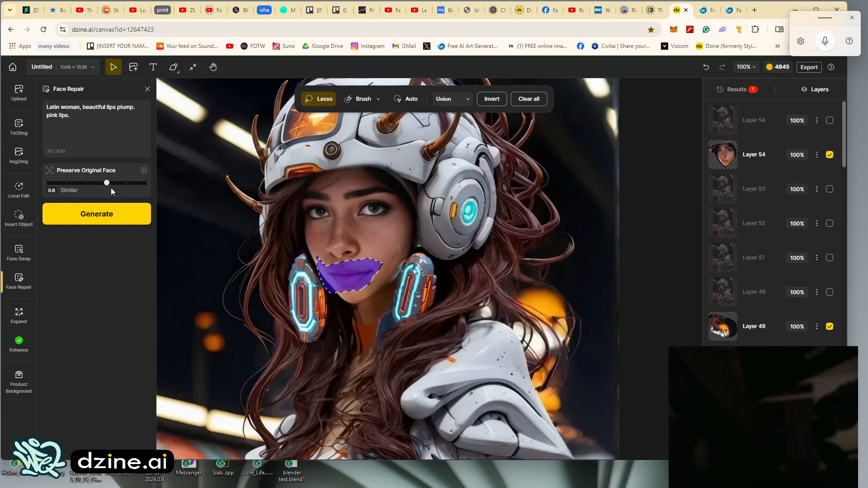
click(98, 215)
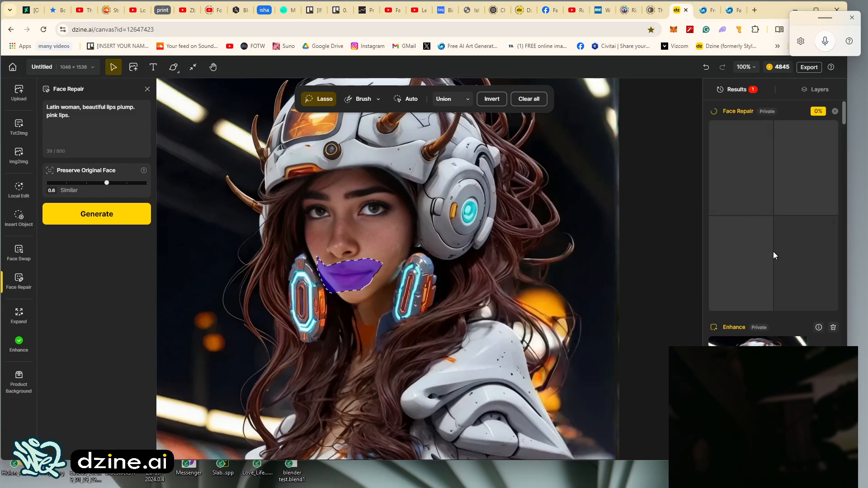
Step: Preview the finished Enhance result of the full figure and examine its face
click(762, 342)
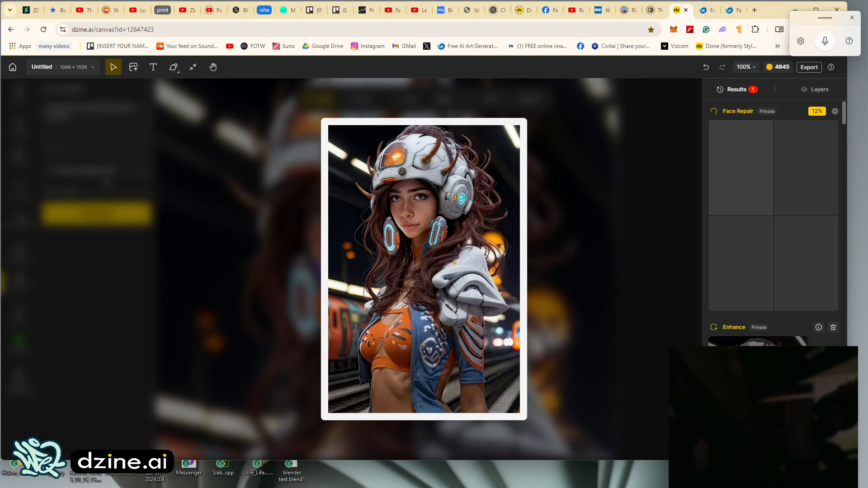
key(Escape)
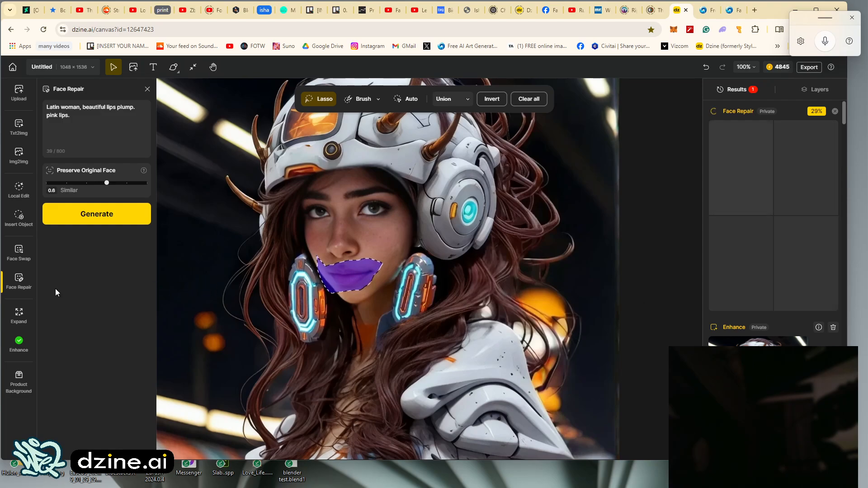
click(818, 330)
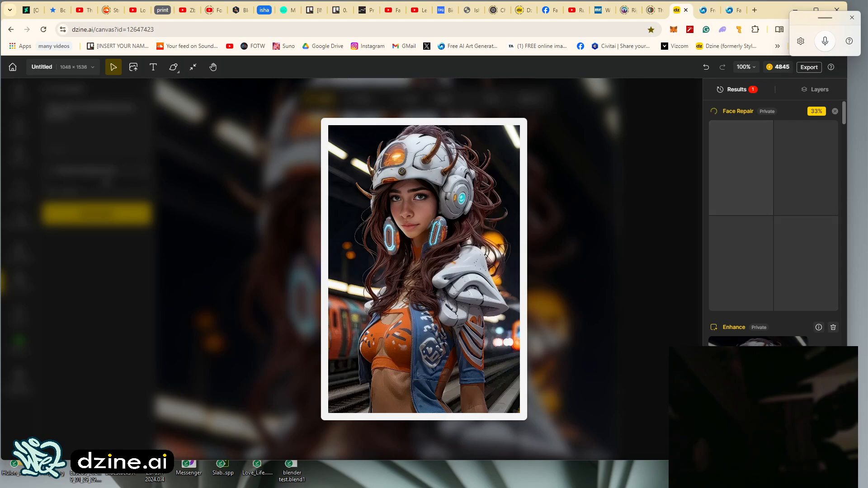
click(554, 311)
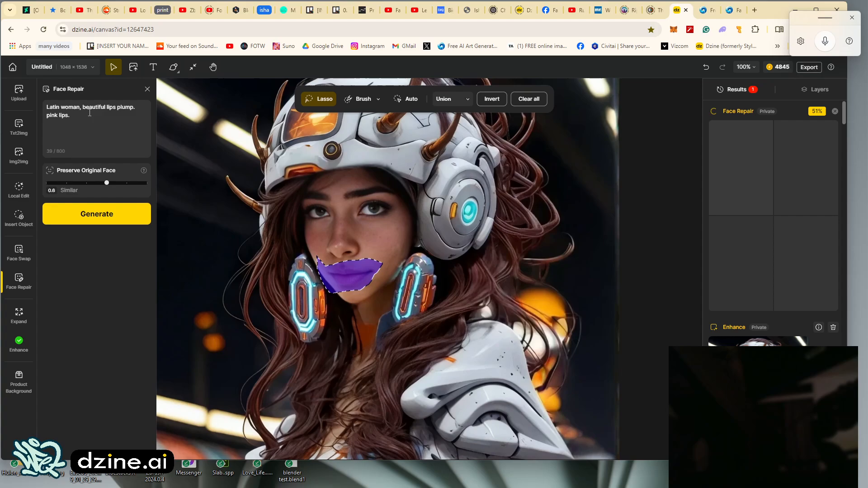
click(769, 340)
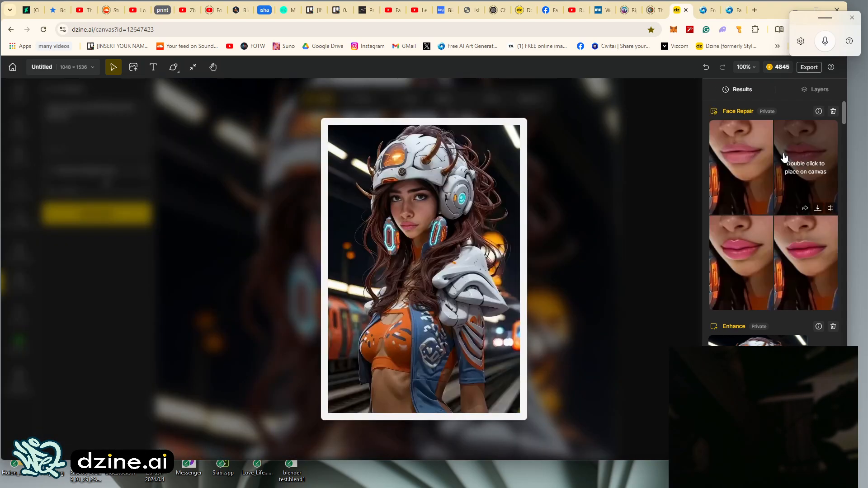
Step: Place the second variation of the newest lip Face Repair on the canvas and show the layer stack
mouse_move(769, 247)
double_click(807, 160)
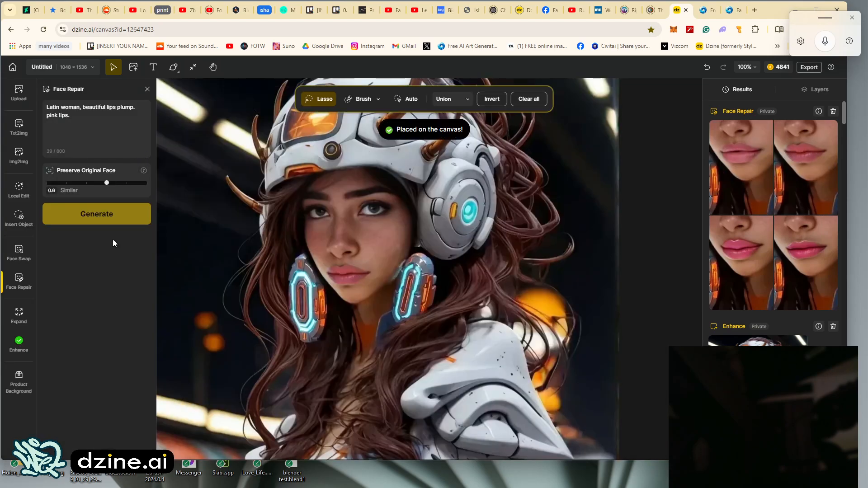
click(819, 90)
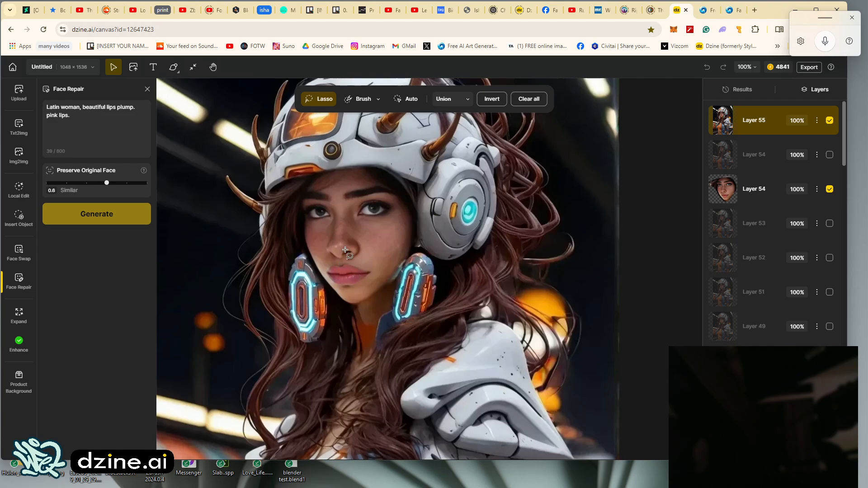
Step: Set Preserve Original Face to 0.8 and compare the repaired lips with the previous ones by toggling Layer 55
drag(105, 183, 148, 184)
click(829, 121)
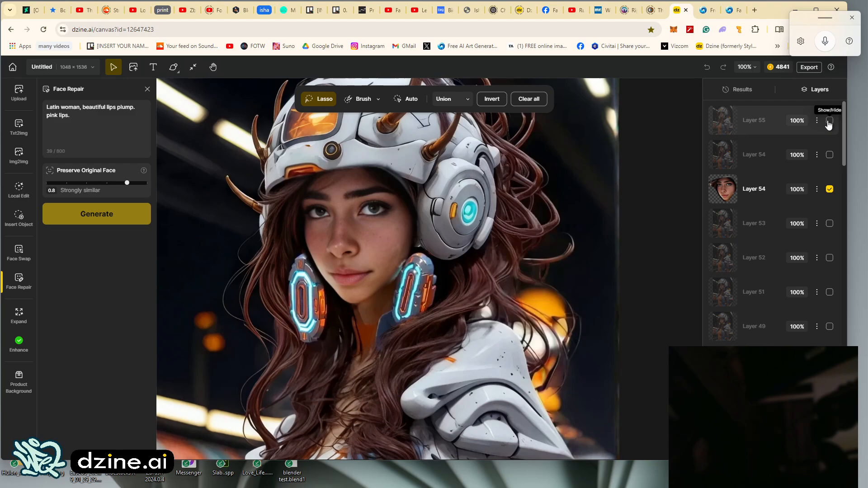
click(829, 122)
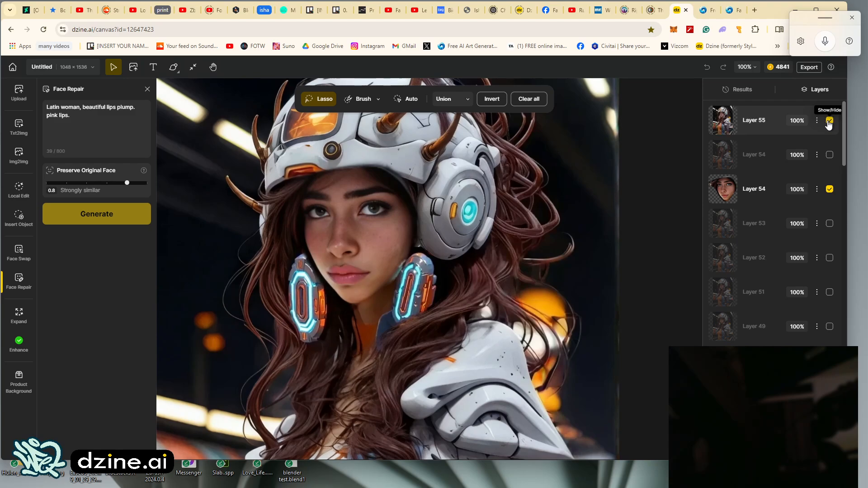
click(829, 121)
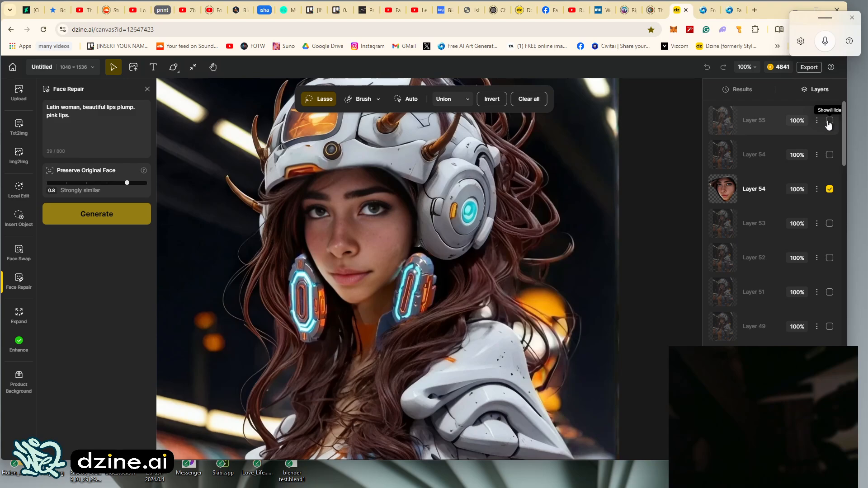
click(829, 122)
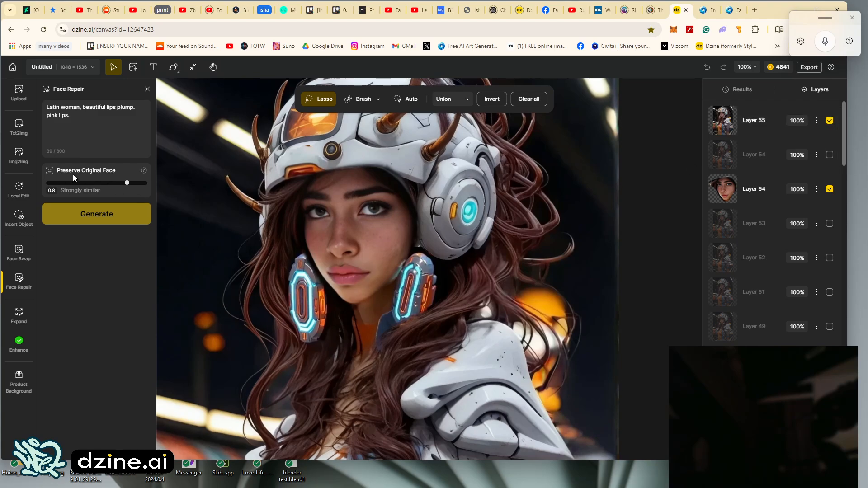
Step: With Layer 55 hidden and Preserve Original Face set to 1, lasso the lips and generate another Face Repair
click(46, 183)
click(146, 184)
click(94, 124)
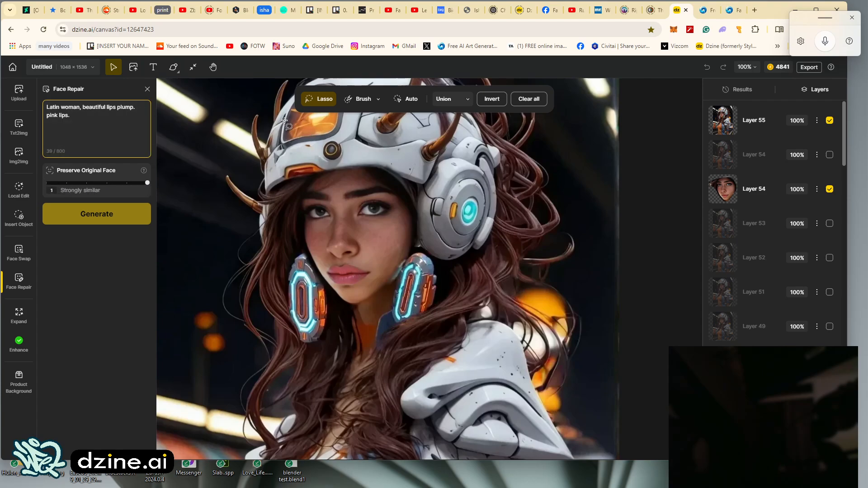
click(829, 120)
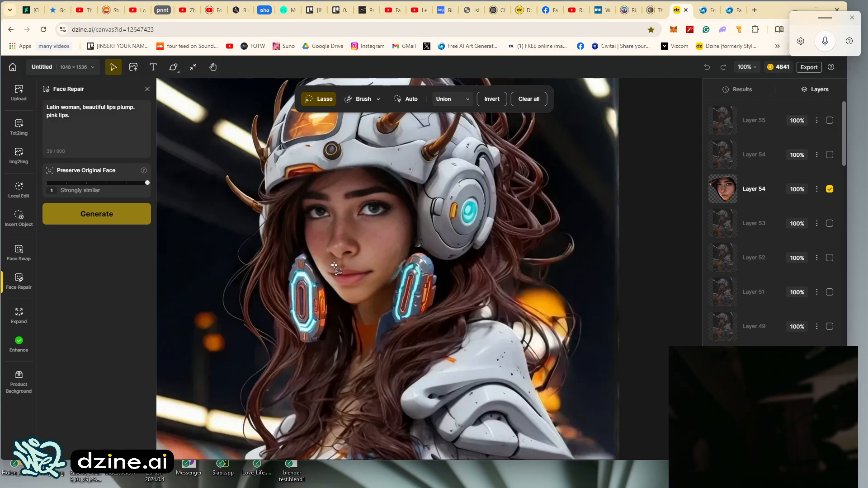
mouse_move(343, 293)
mouse_down()
mouse_move(328, 283)
mouse_move(342, 292)
mouse_up()
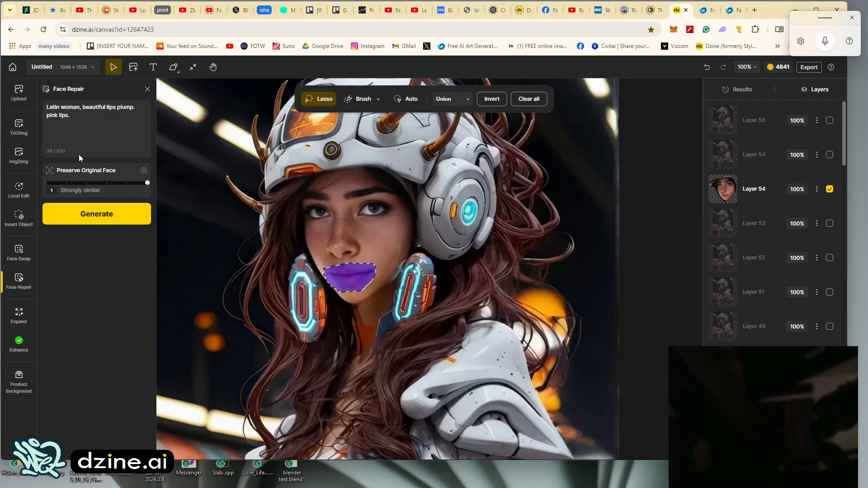
click(82, 215)
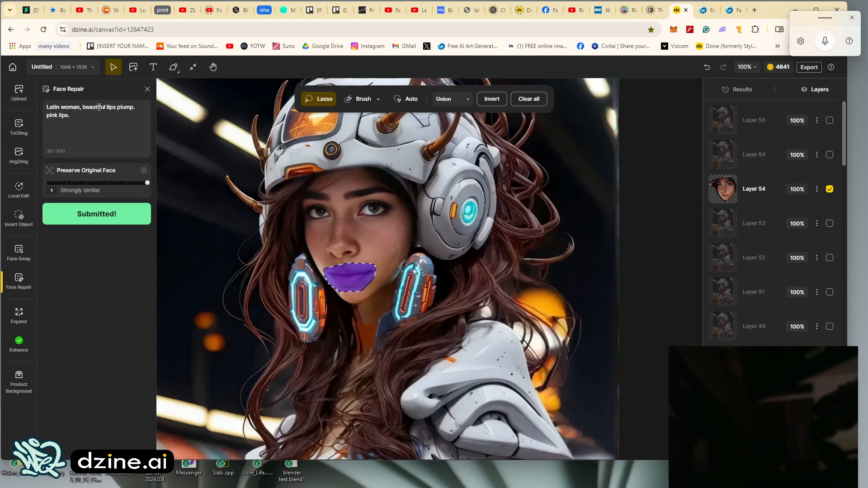
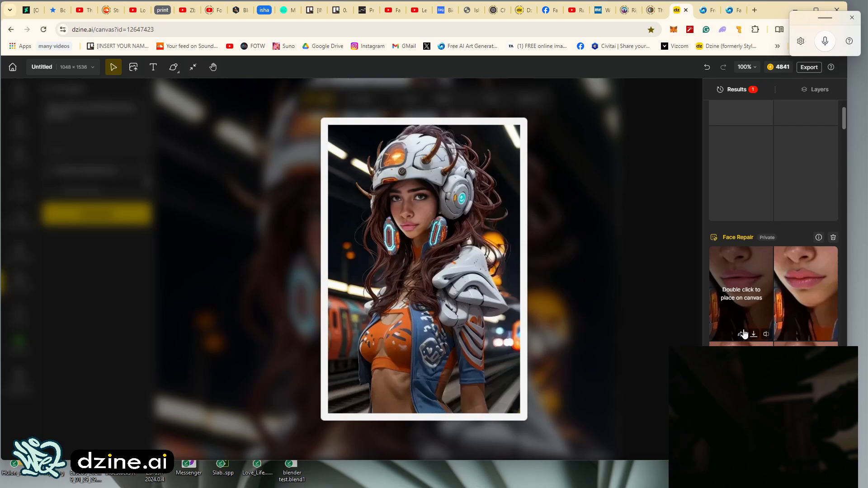
Step: Replace "plump." with "full, natural" in the prompt so it reads "Latin woman, beautiful lips full, natural pink lips."
double_click(816, 281)
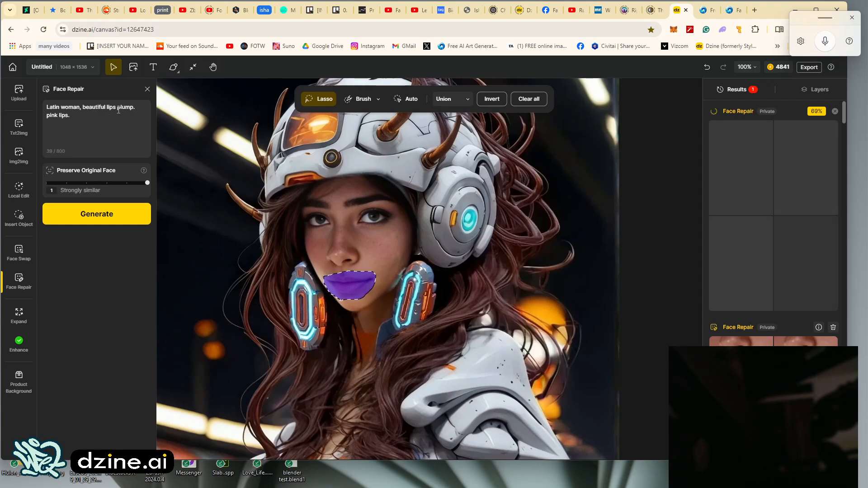
drag(118, 109, 141, 109)
text(ful)
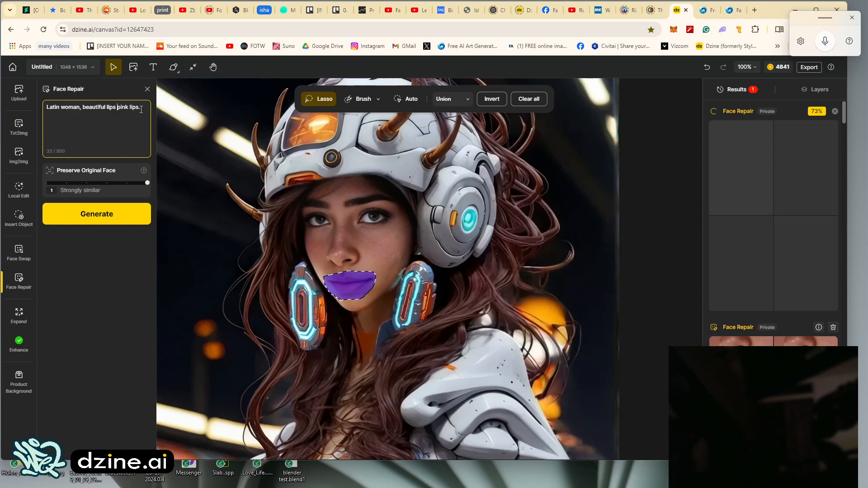
text(l, natural)
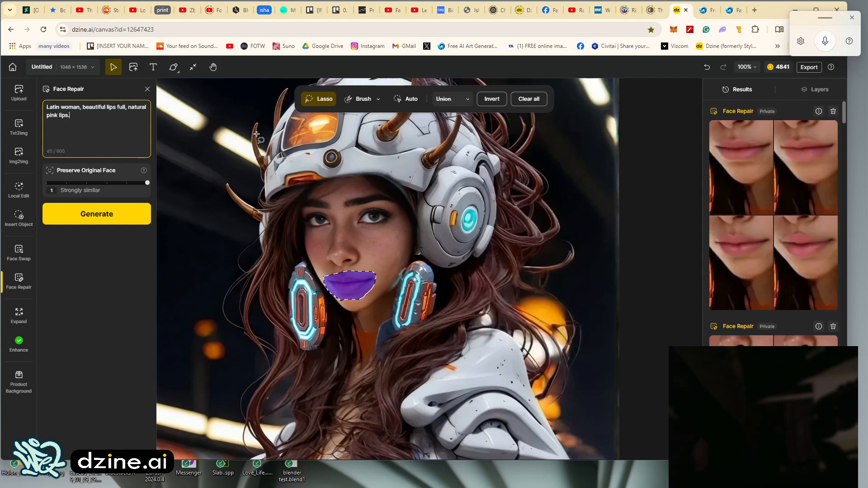
Step: Set Preserve Original Face to 0.8 and generate another Face Repair of the lassoed lips
mouse_move(746, 173)
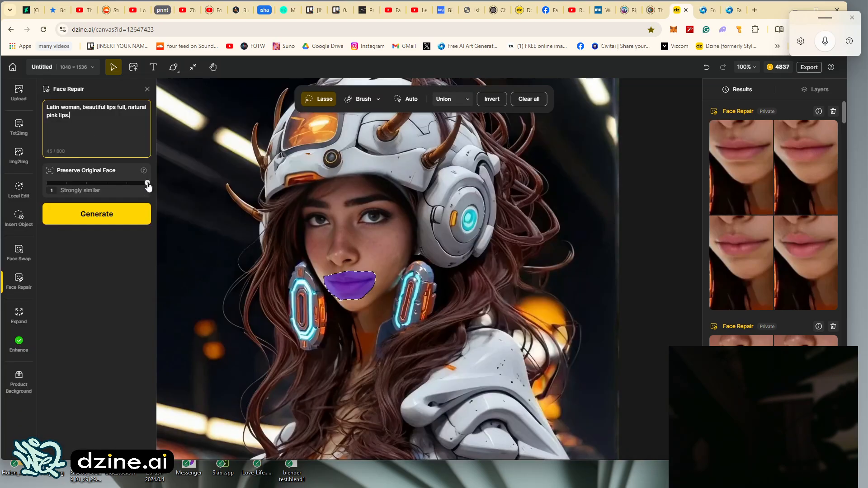
mouse_move(753, 257)
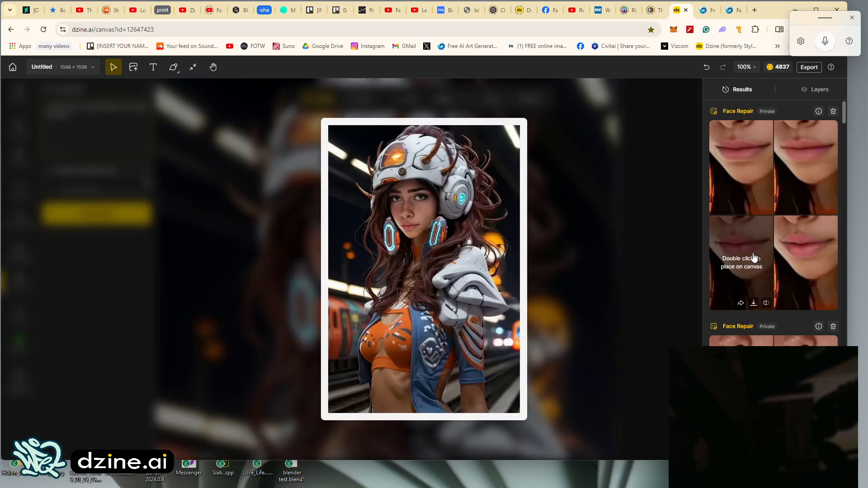
mouse_move(820, 196)
mouse_move(809, 244)
mouse_move(803, 184)
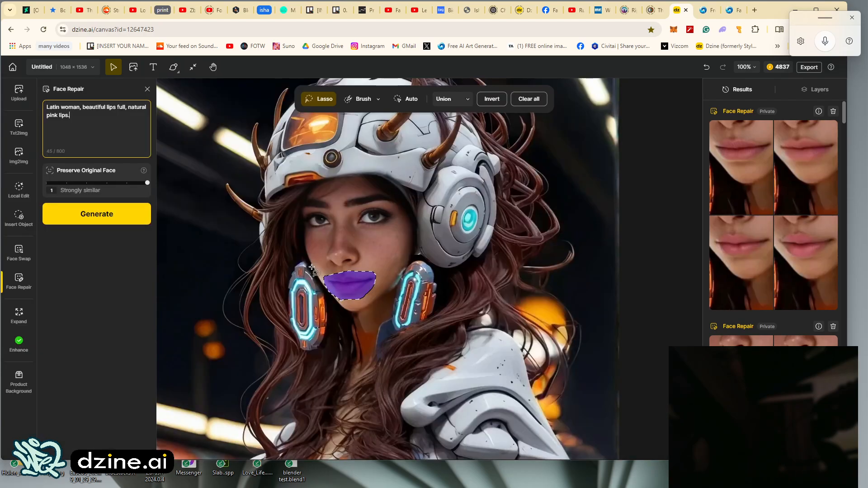
click(119, 183)
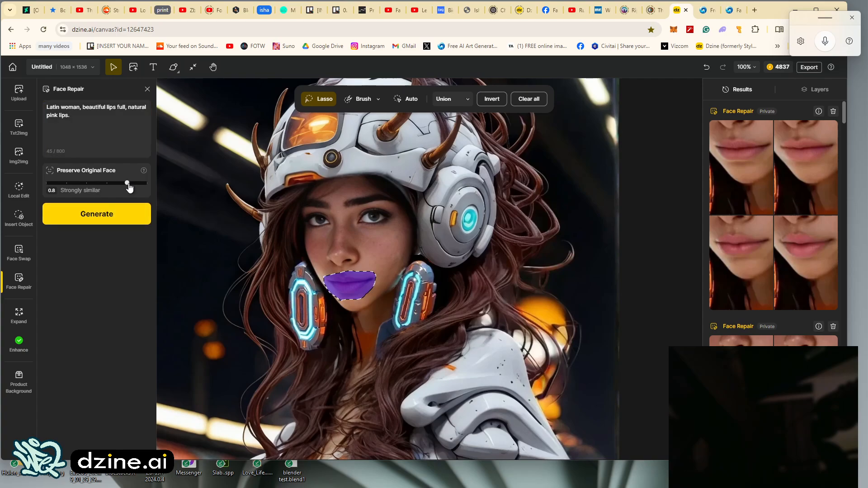
click(96, 221)
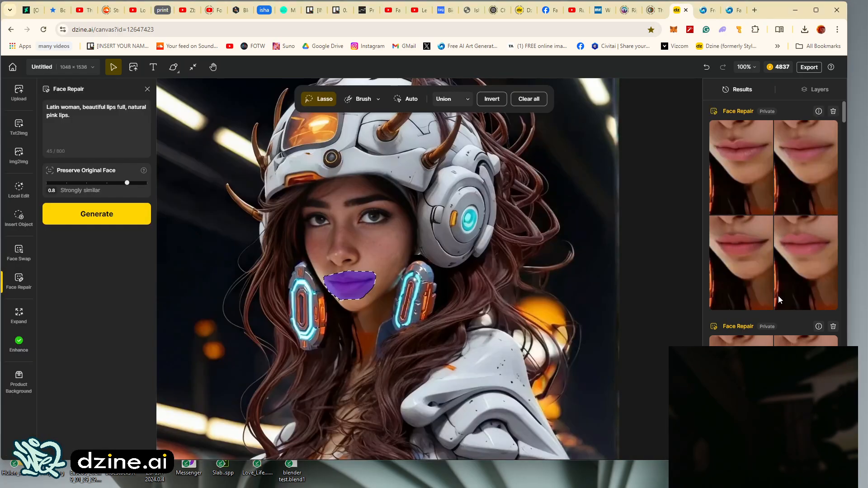
Step: Place the first variation of the newest lip Face Repair on the canvas and show the layer stack
mouse_move(752, 249)
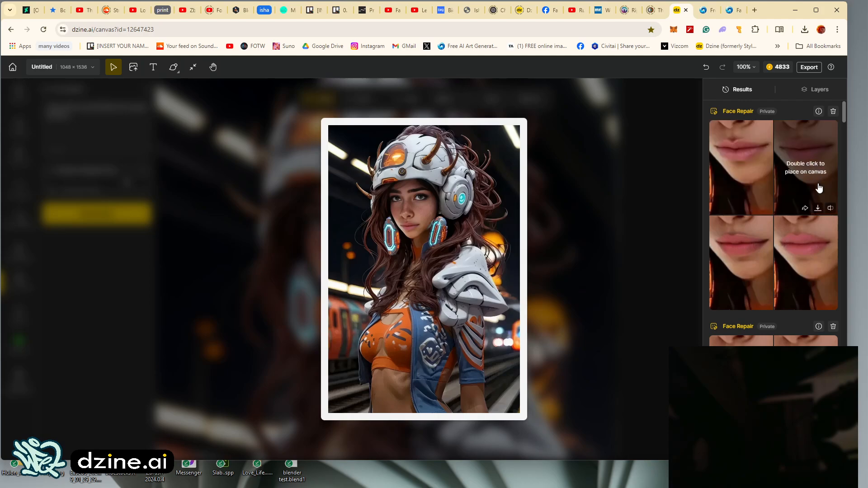
double_click(745, 167)
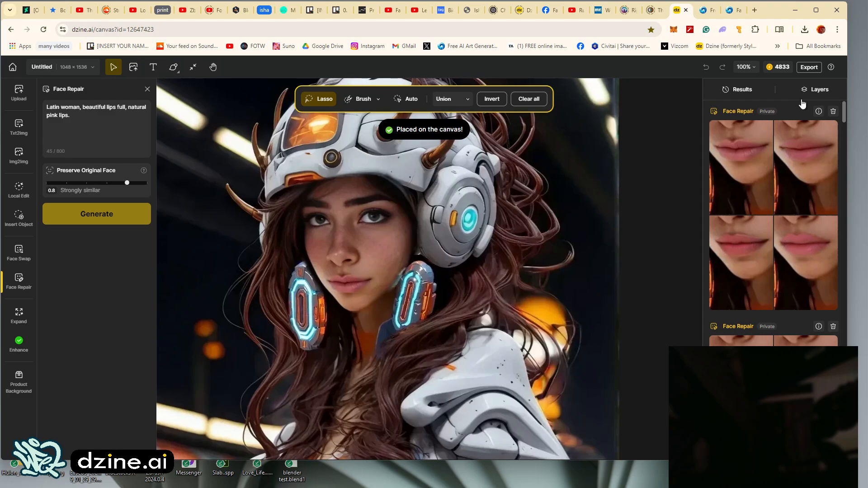
click(813, 90)
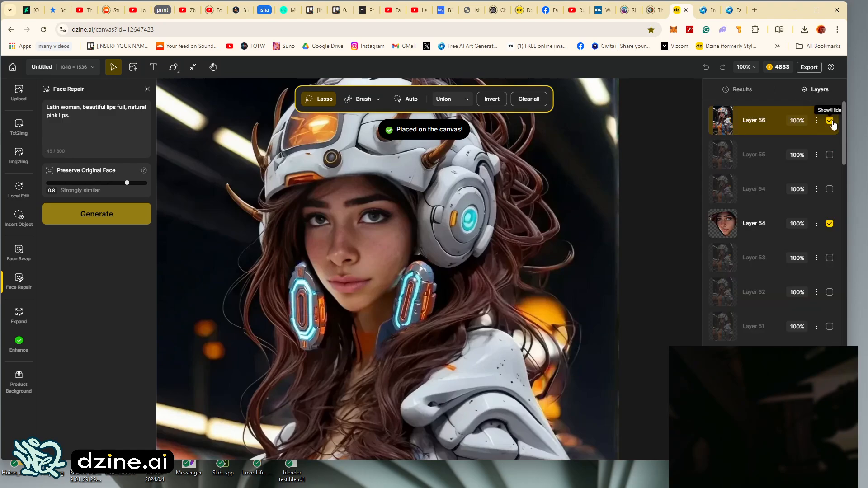
Step: Compare the repaired lips with the previous ones by toggling Layer 56, and delete that layer
click(831, 121)
click(831, 121)
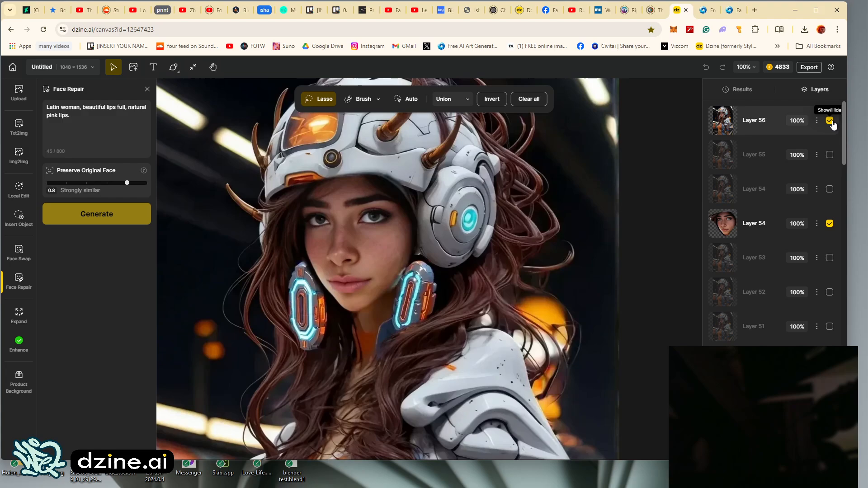
click(831, 121)
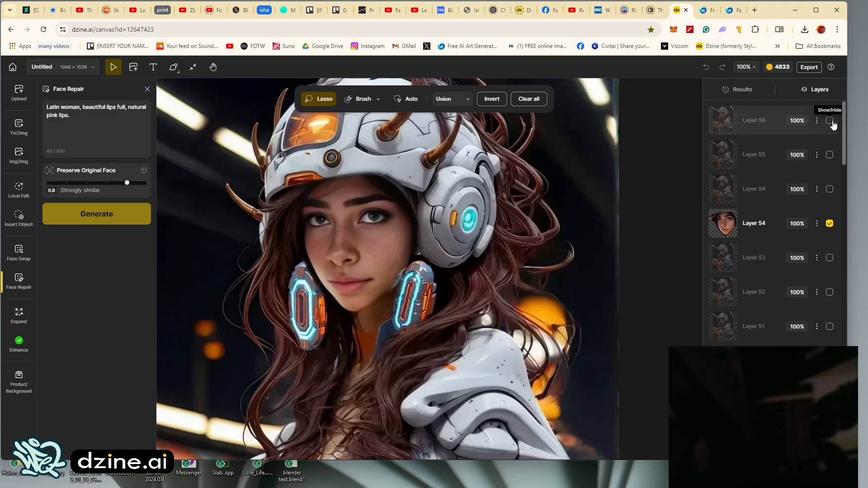
click(831, 122)
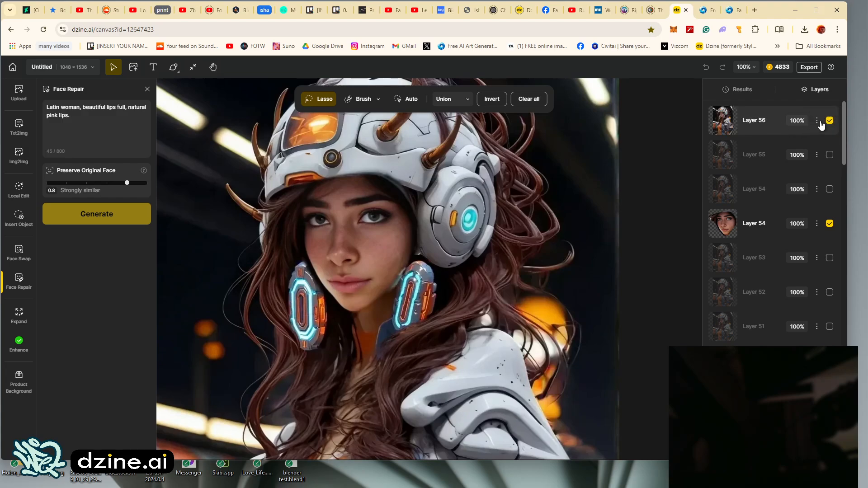
click(817, 121)
click(785, 197)
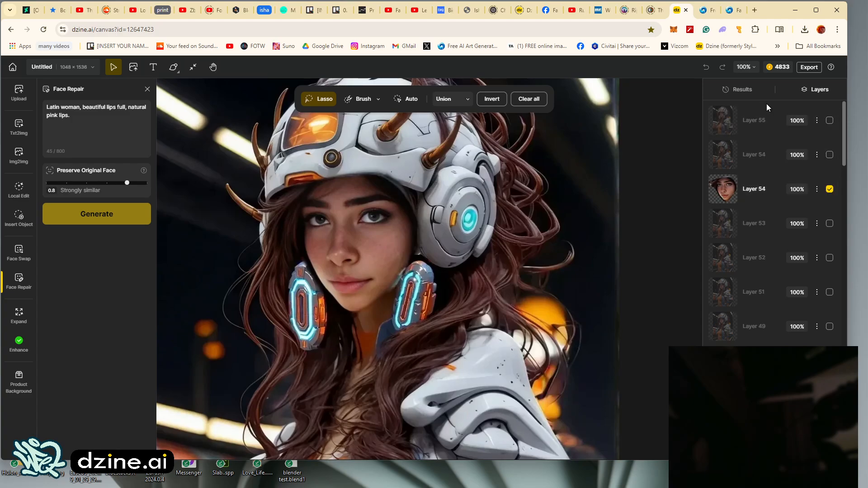
Step: Find the earlier Enhance result of the full image, place it on the canvas and show the layer stack
click(742, 93)
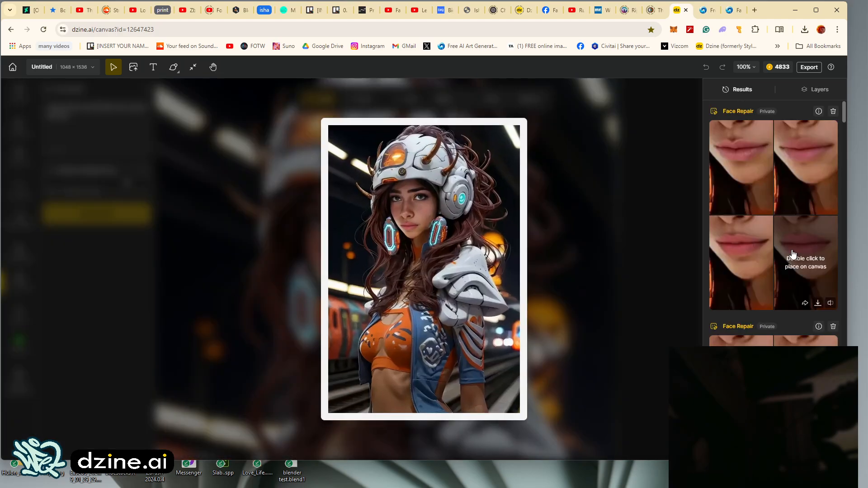
scroll(758, 245, down, 6)
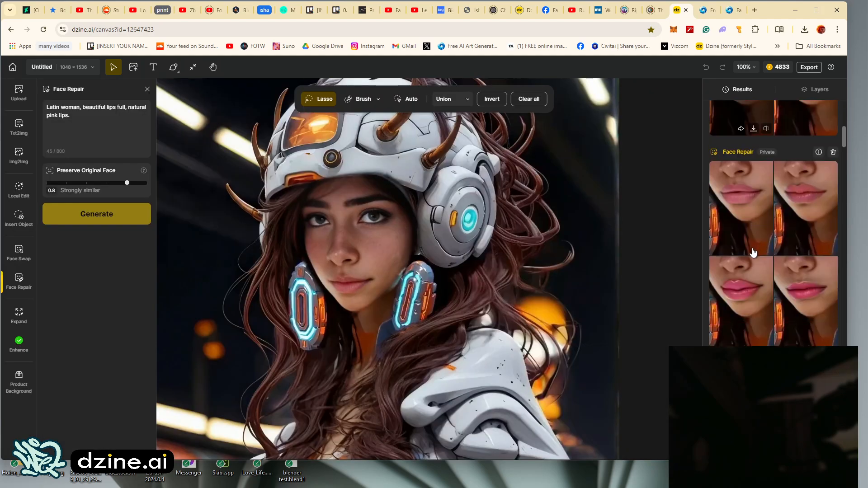
scroll(751, 302, down, 2)
mouse_move(746, 283)
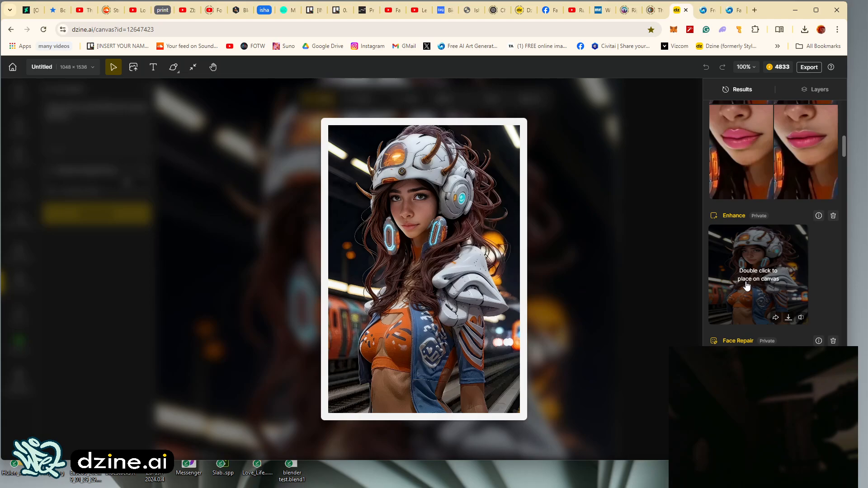
double_click(747, 286)
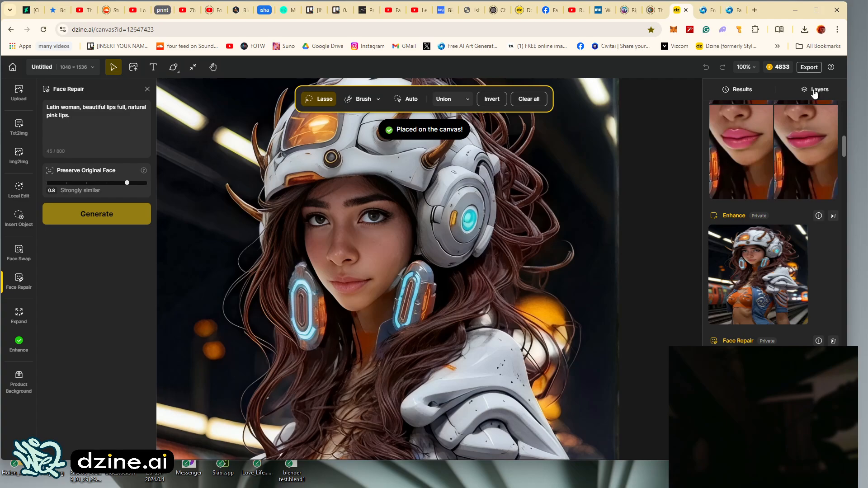
click(814, 92)
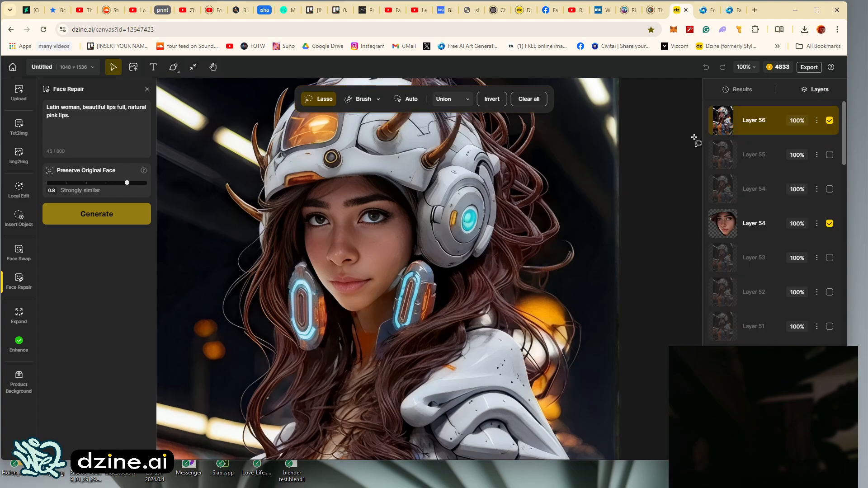
Step: At 150% zoom, compare the helmet and face detail by toggling the visibility of the enhanced Layer 56
click(750, 69)
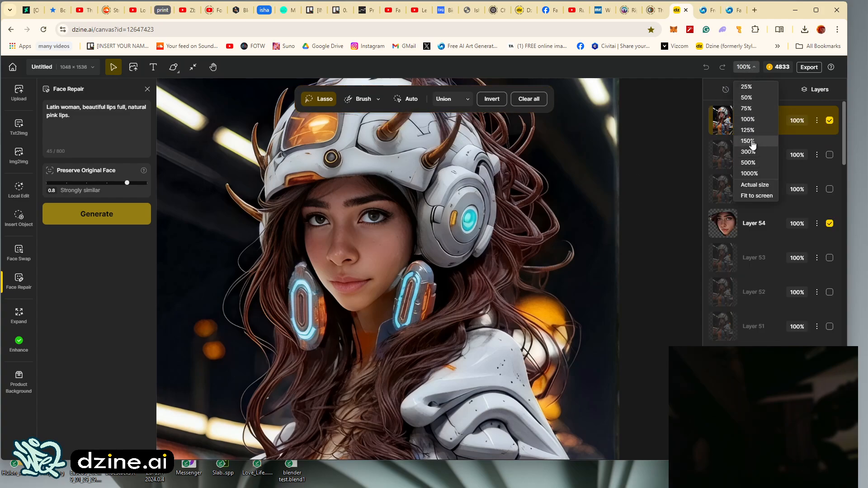
click(748, 141)
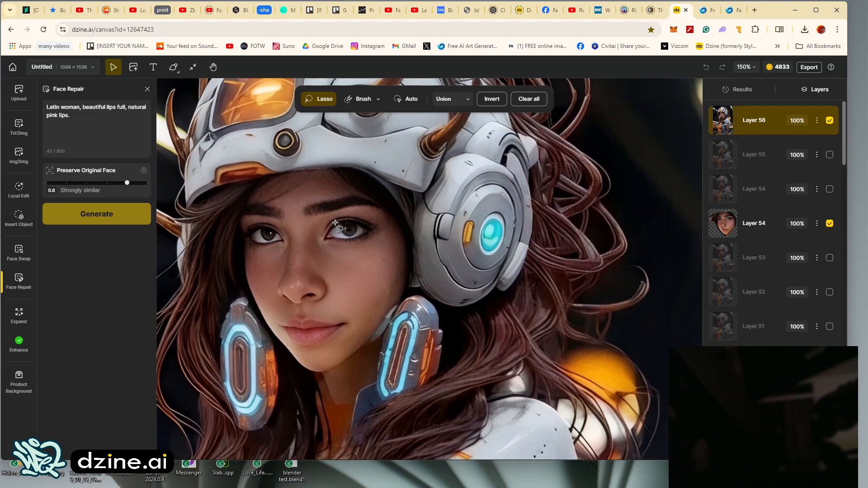
scroll(516, 155, down, 8)
scroll(515, 167, up, 5)
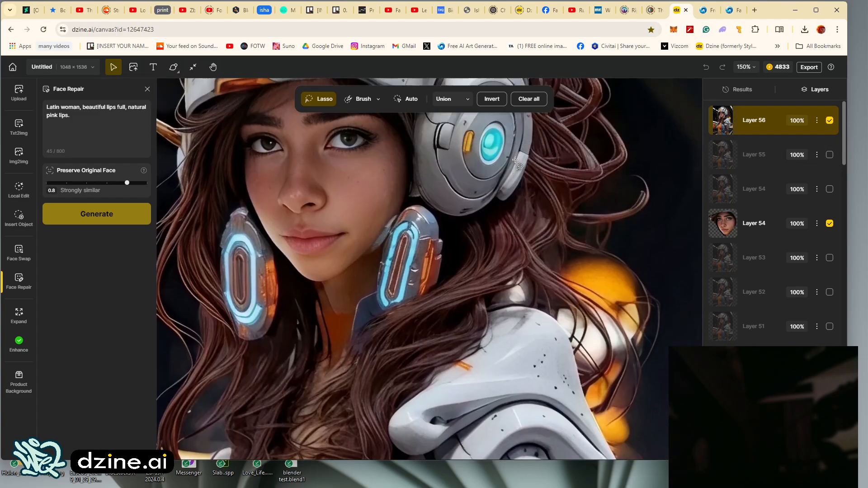
scroll(516, 172, up, 2)
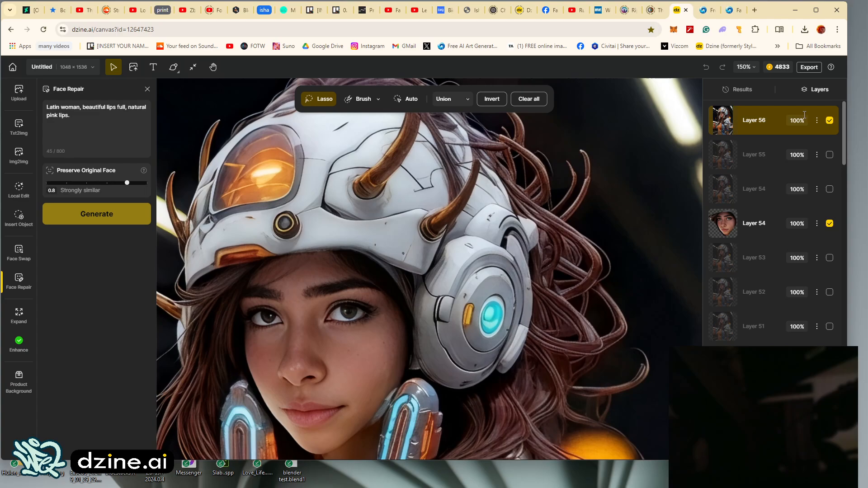
click(829, 121)
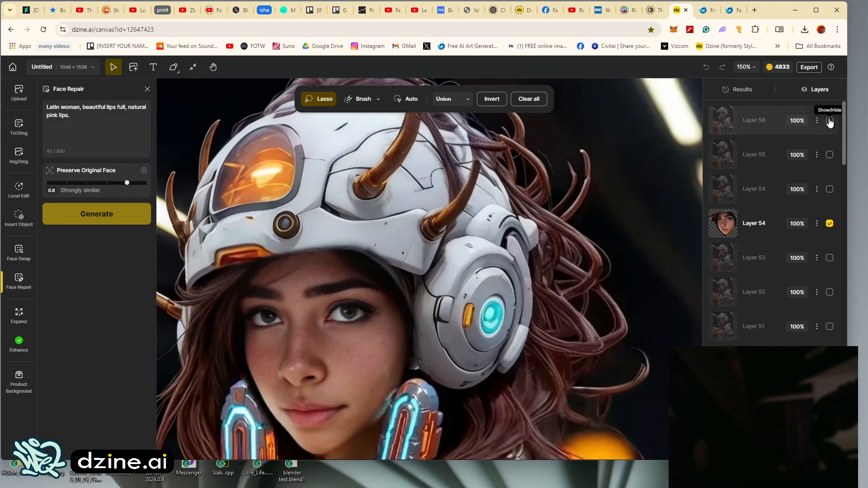
click(829, 121)
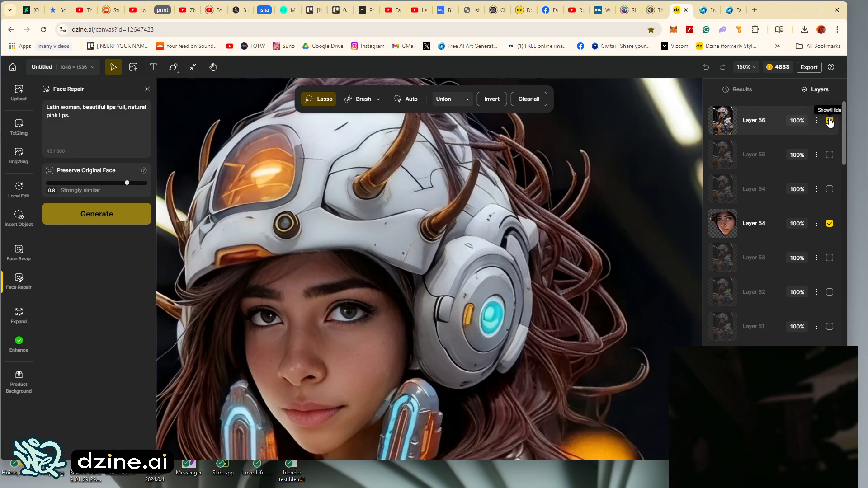
click(829, 121)
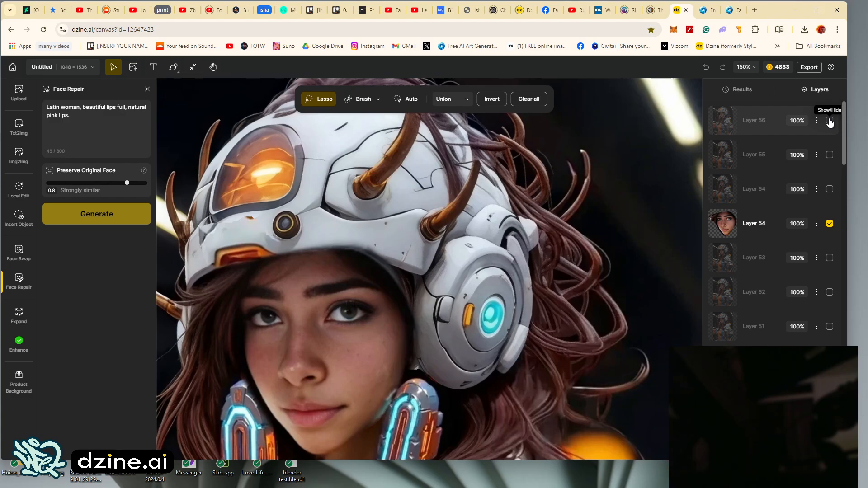
click(829, 121)
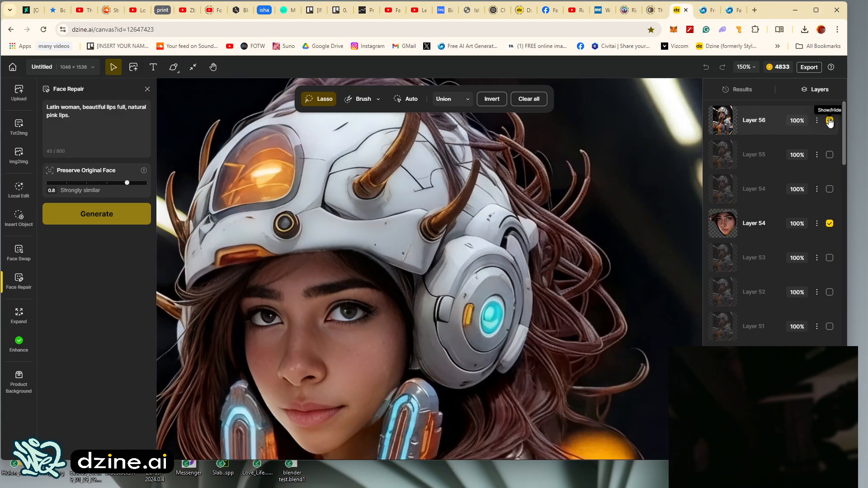
click(829, 120)
click(829, 121)
Step: Center the face and earpieces in view and compare them with Layer 56 shown and hidden
click(213, 68)
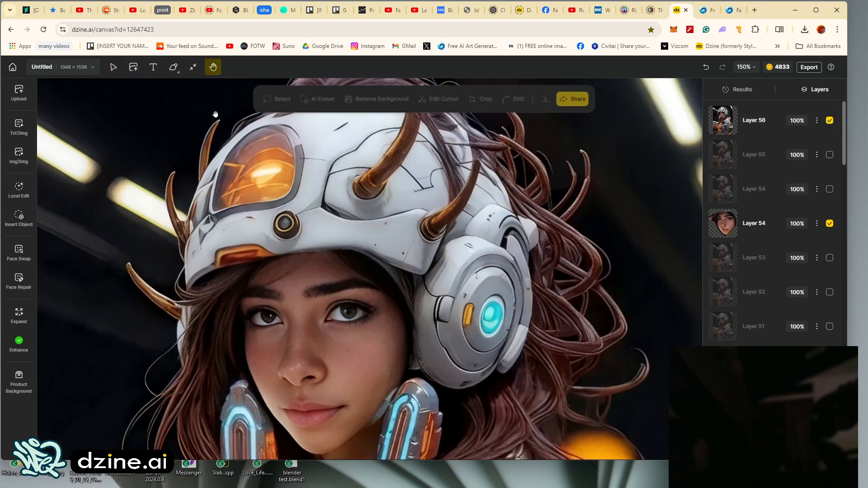
drag(176, 318, 206, 235)
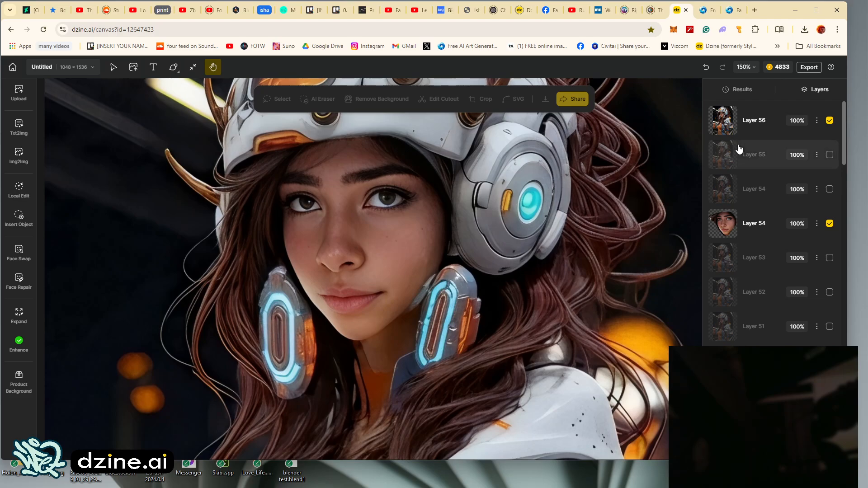
click(830, 121)
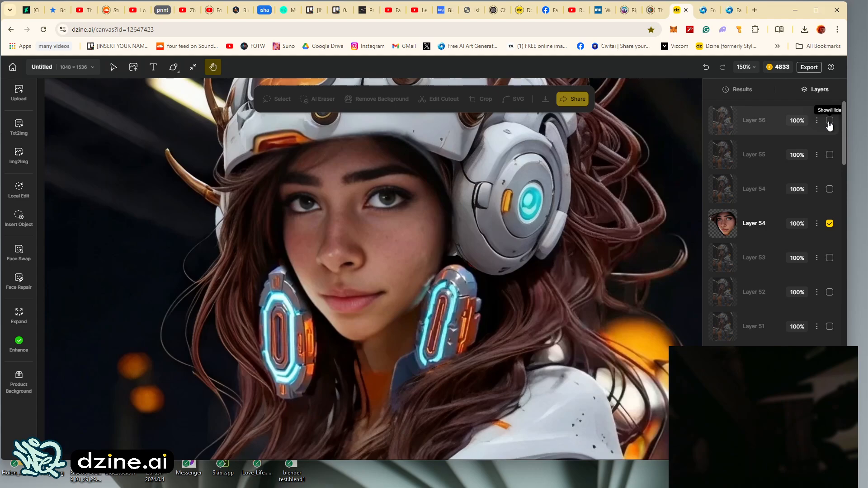
click(829, 122)
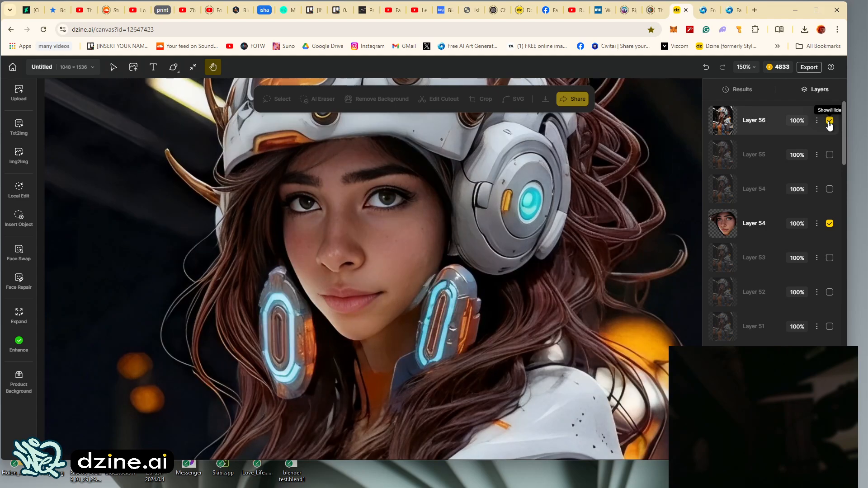
click(829, 122)
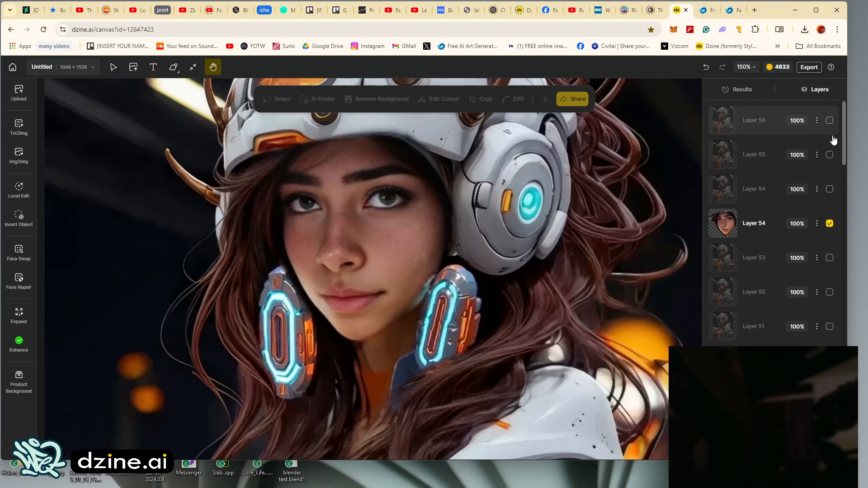
click(830, 121)
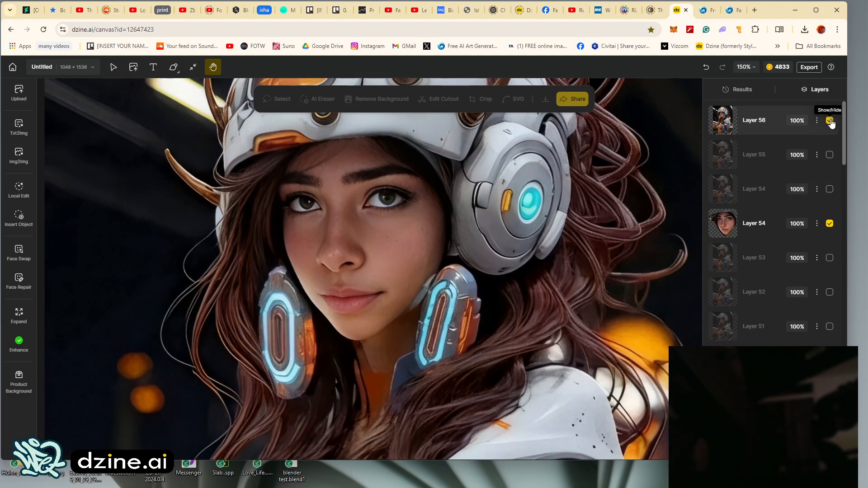
click(830, 121)
click(830, 121)
Step: Compare the jacket and torso with and without Layer 56, and hide the layer to recheck the face
scroll(205, 303, down, 10)
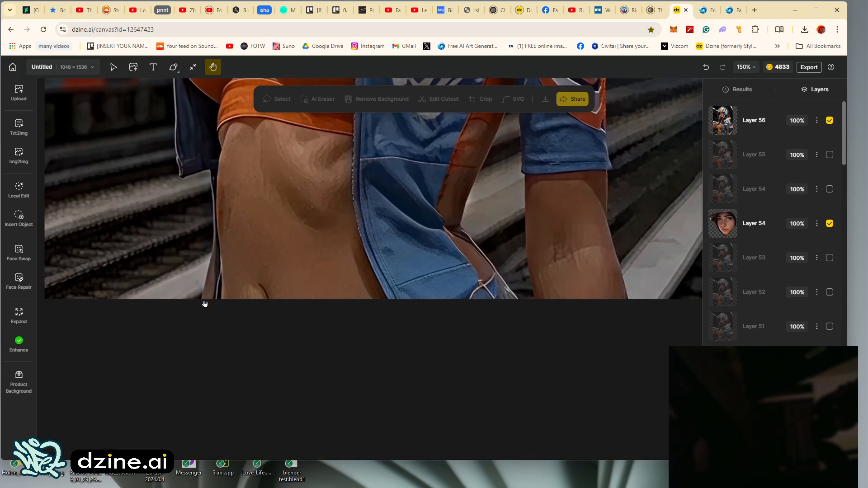
scroll(203, 301, up, 6)
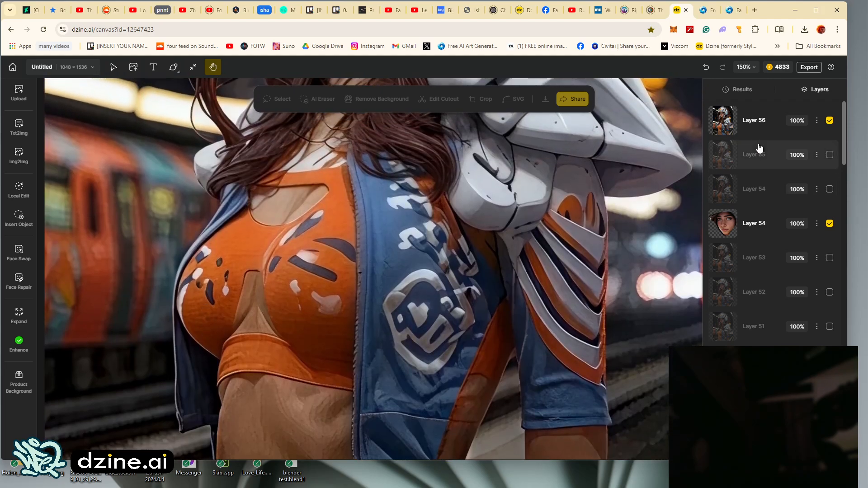
click(829, 121)
click(830, 121)
click(797, 130)
scroll(382, 283, up, 8)
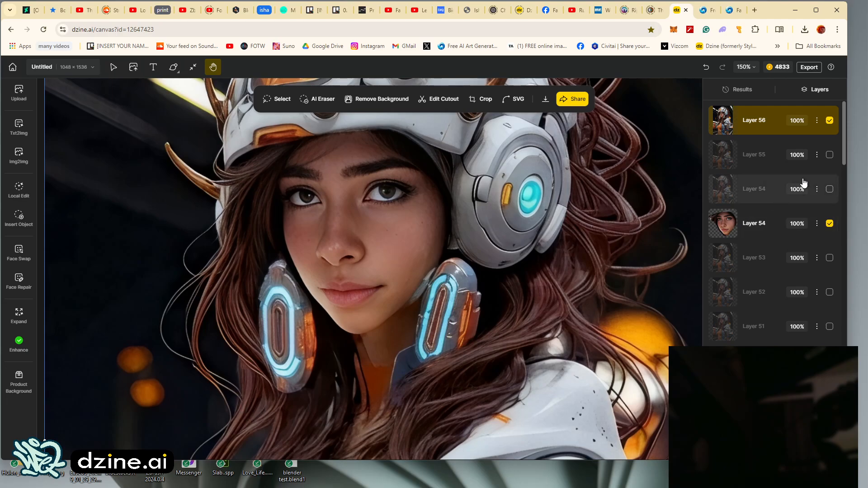
click(829, 120)
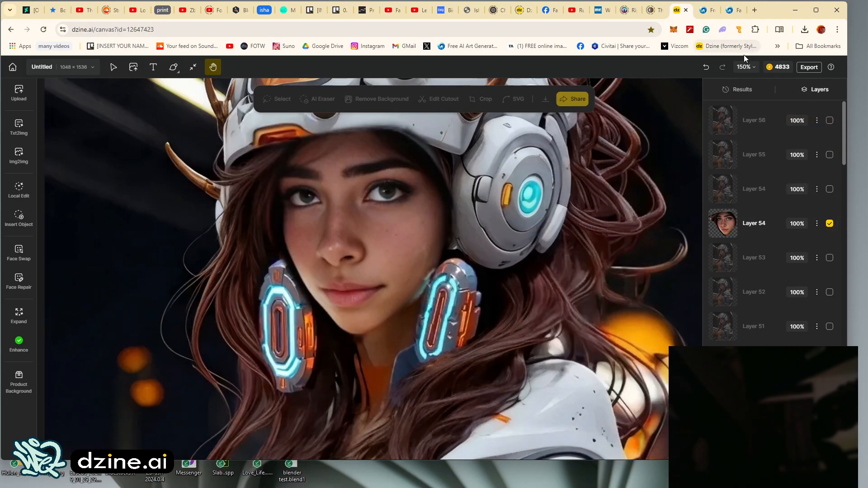
Step: At 75% zoom, compare the torso and shoulder armor with Layer 56 shown and hidden
click(746, 68)
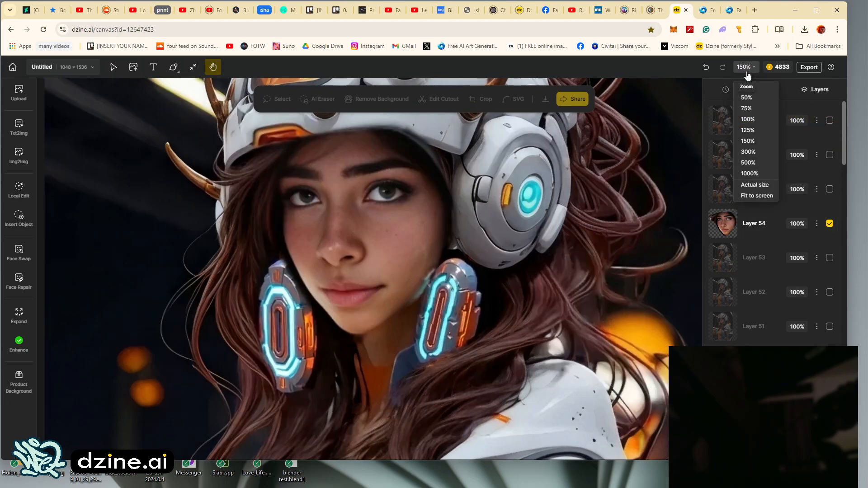
click(736, 113)
scroll(555, 257, down, 6)
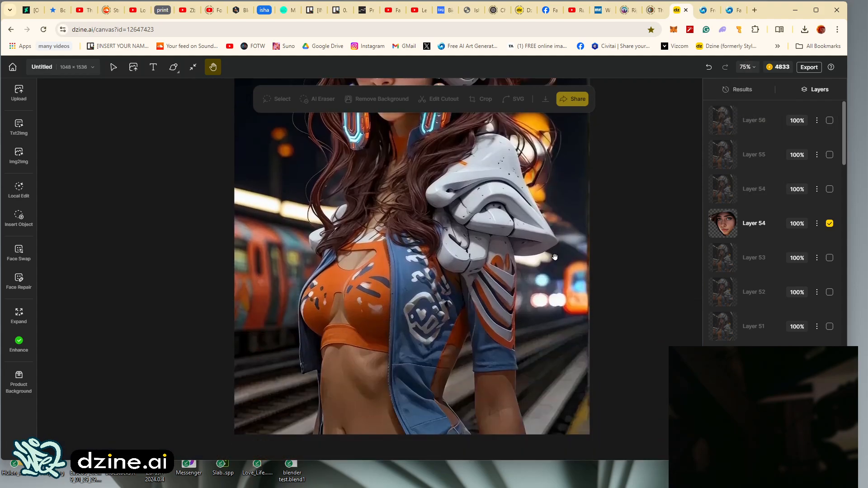
scroll(554, 257, up, 3)
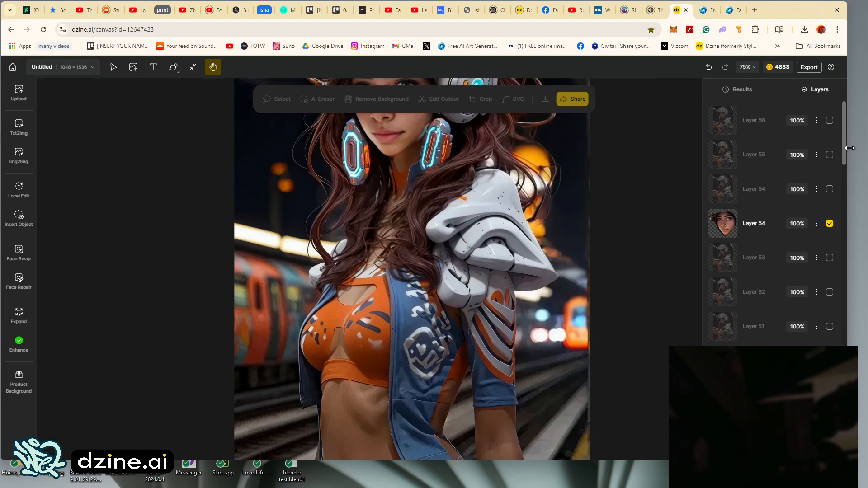
click(829, 121)
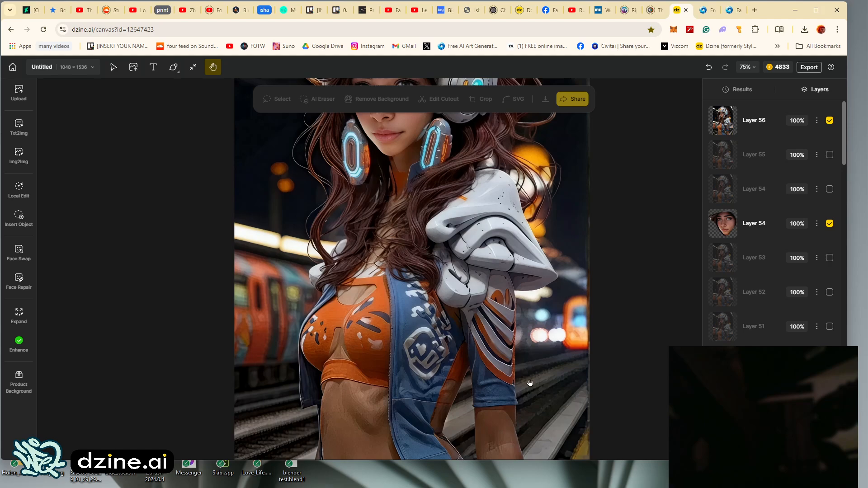
click(829, 121)
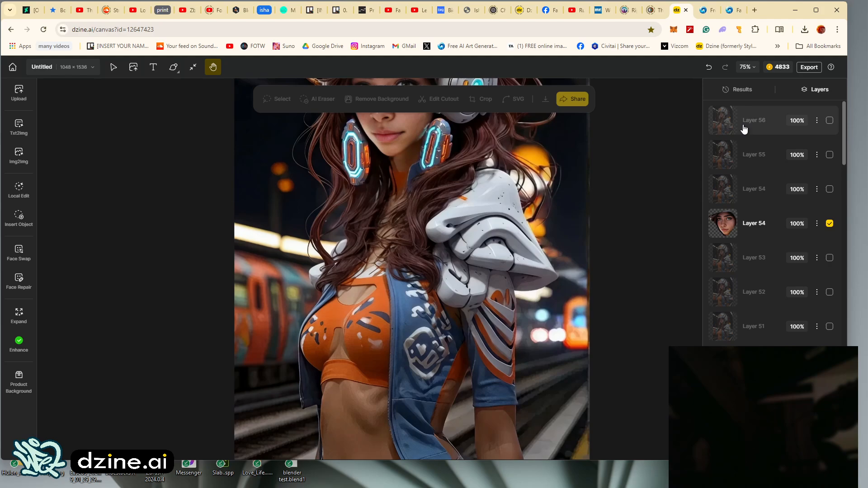
Step: Bring the helmet and face into view and compare them by toggling Layer 56, ending with the layer shown
scroll(400, 263, up, 5)
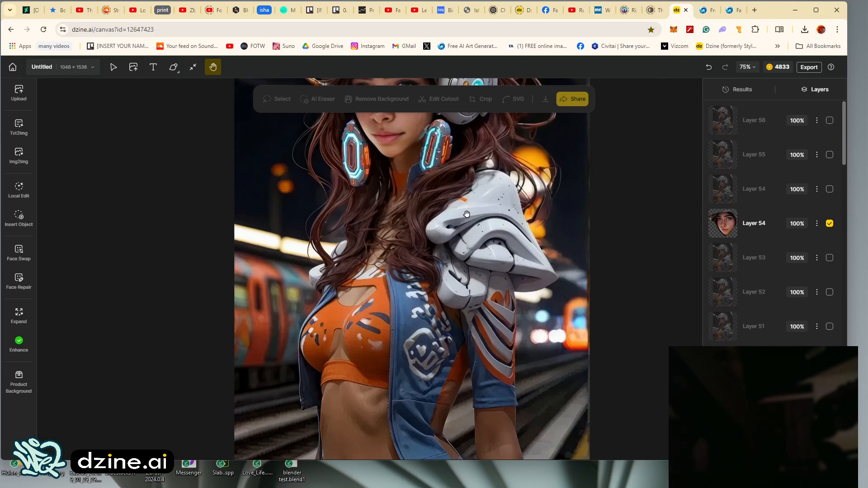
scroll(400, 263, down, 1)
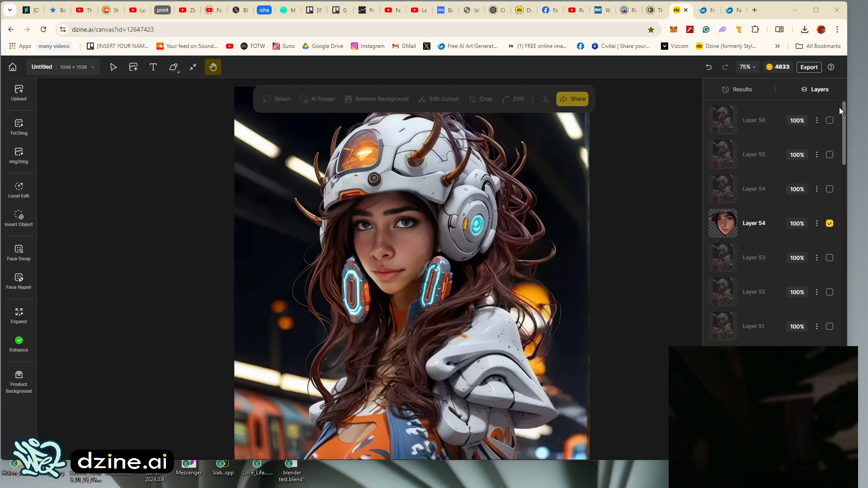
click(829, 121)
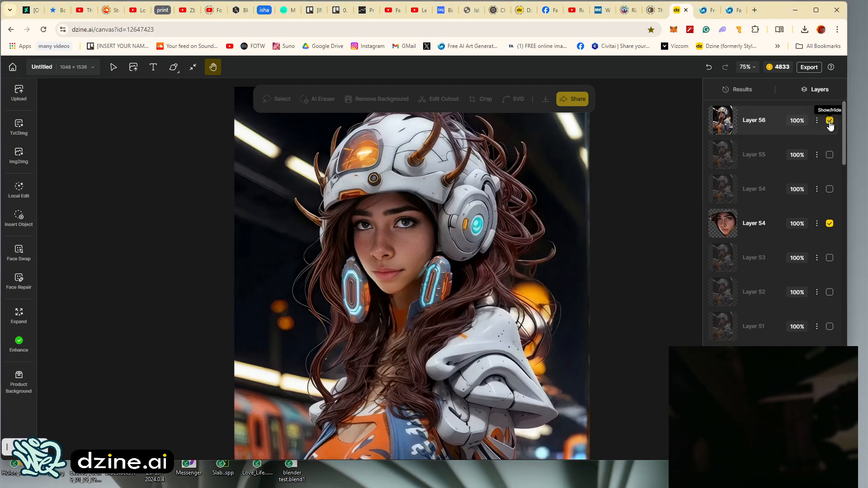
click(829, 120)
click(830, 122)
click(830, 121)
click(829, 121)
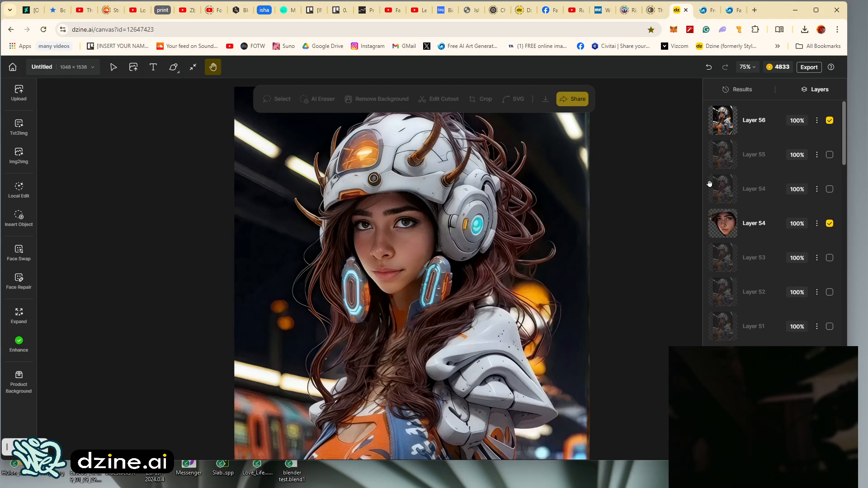
Step: At 100% zoom, compare the face, helmet and hair with and without Layer 56, ending with the layer hidden
click(747, 68)
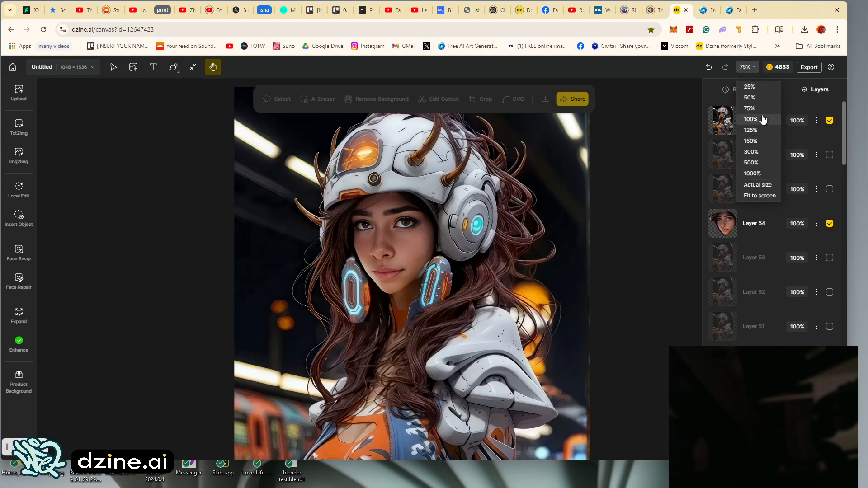
click(759, 120)
click(830, 121)
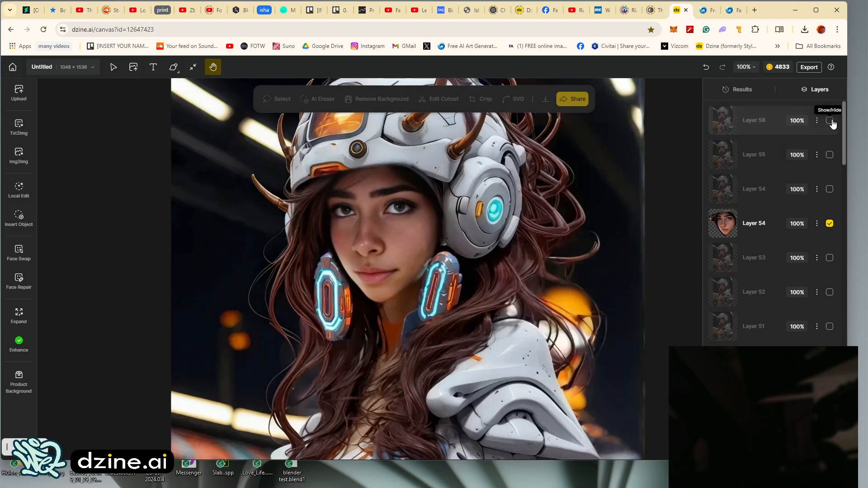
click(830, 121)
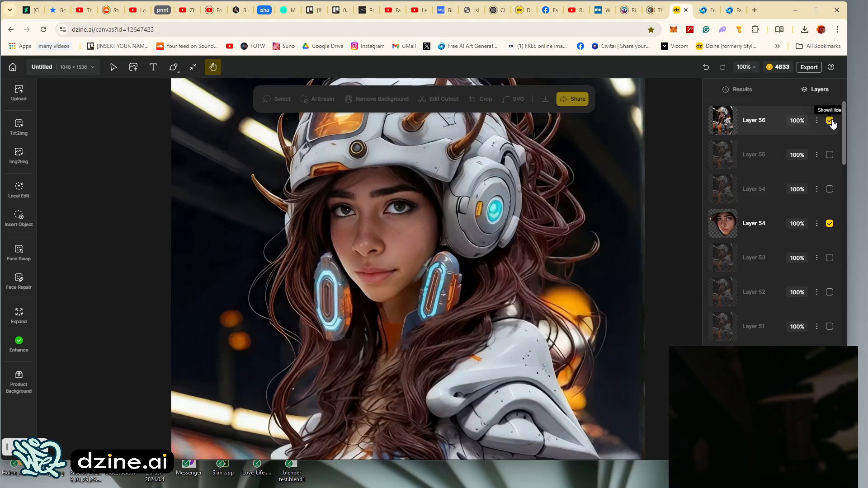
click(830, 121)
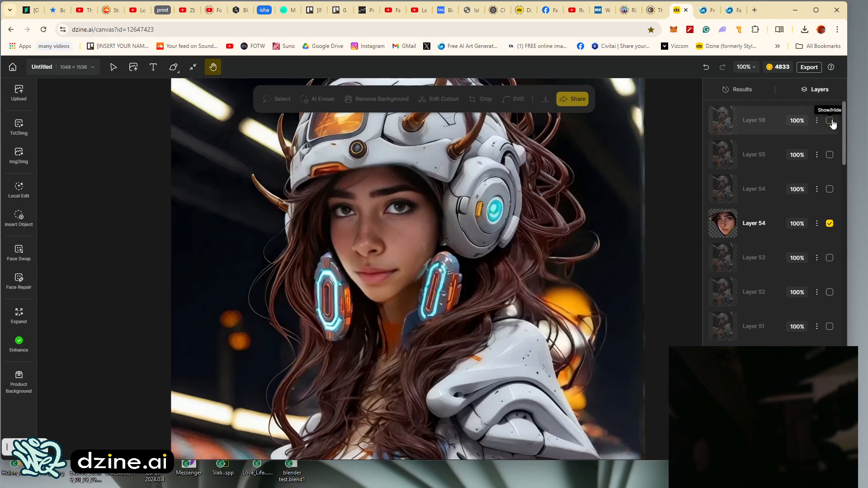
click(830, 120)
click(830, 121)
click(830, 120)
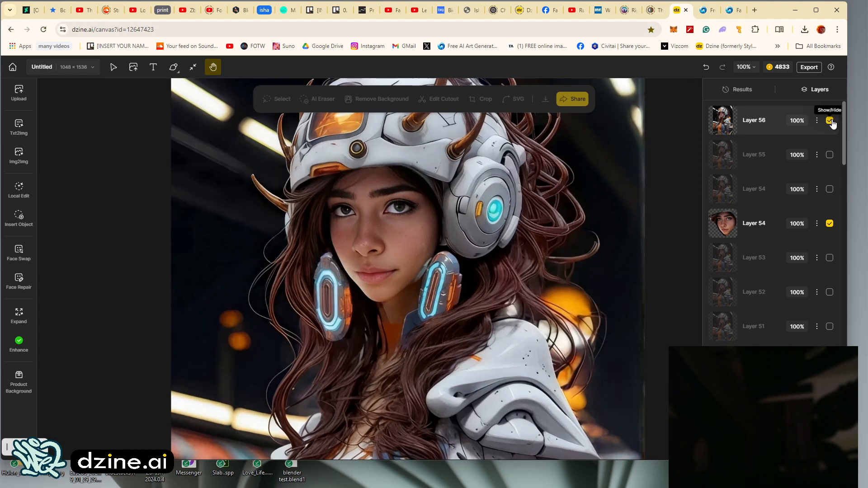
click(830, 121)
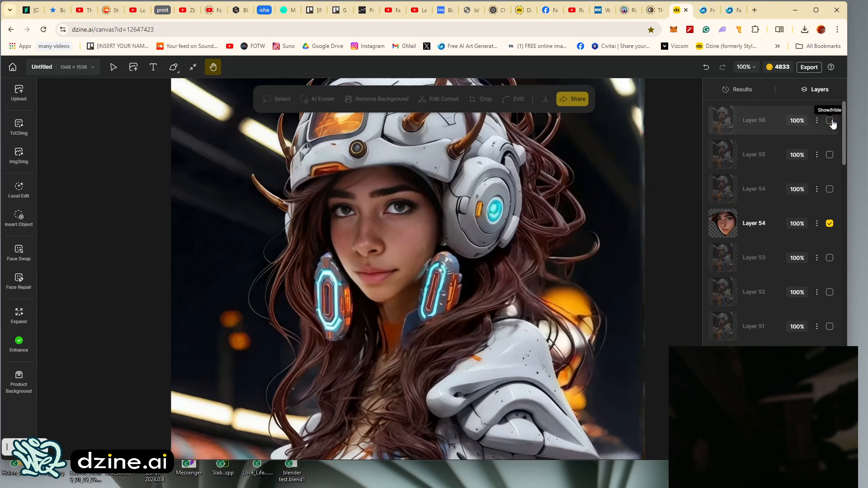
click(830, 121)
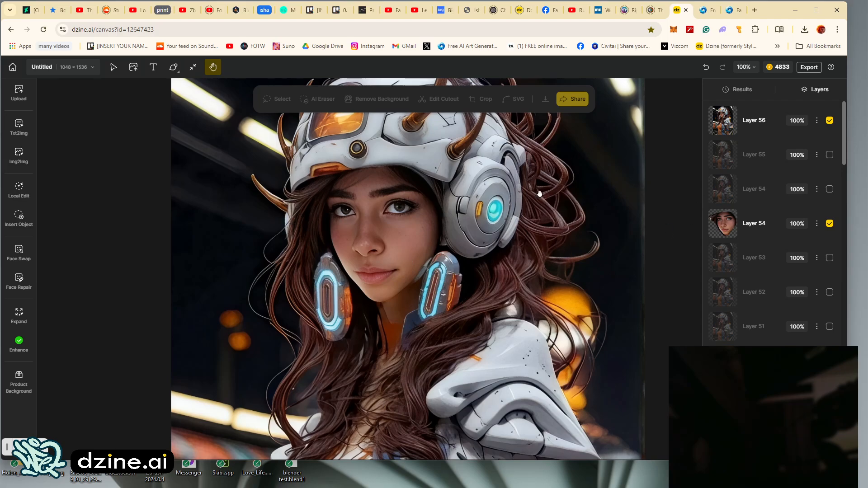
click(830, 122)
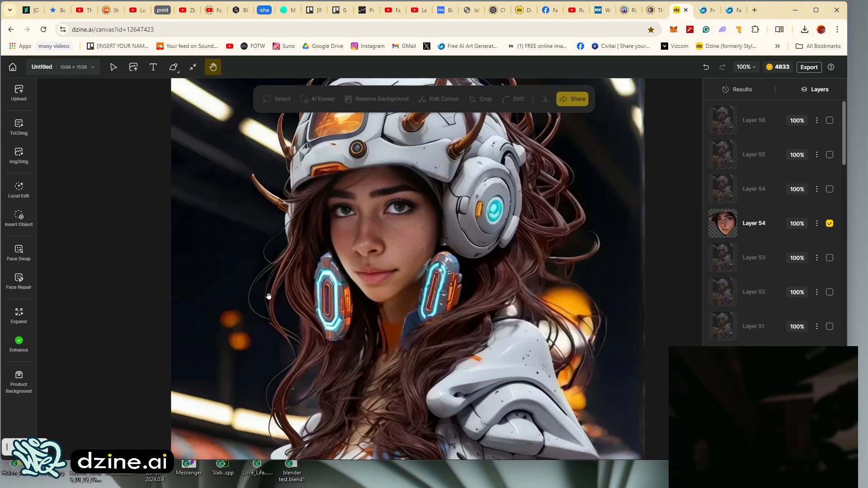
Step: Find the "enhanced copy" layer in the layer stack and toggle its visibility to compare the helmet detail
scroll(773, 223, down, 6)
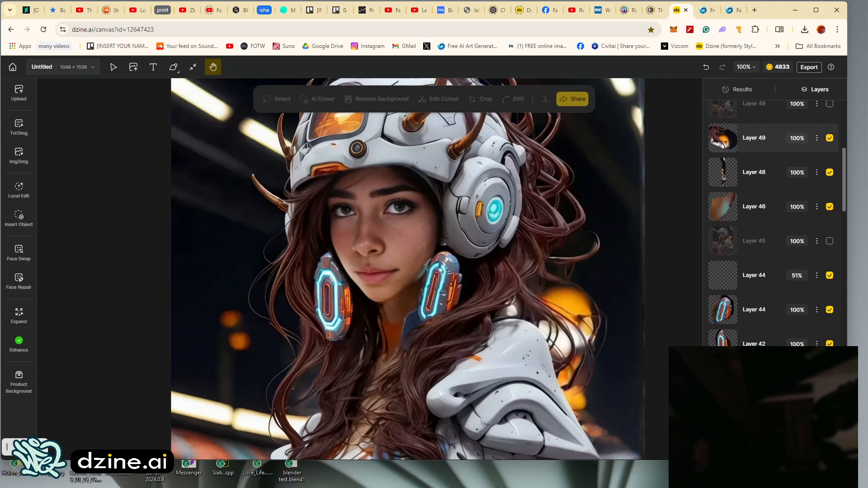
scroll(770, 323, down, 5)
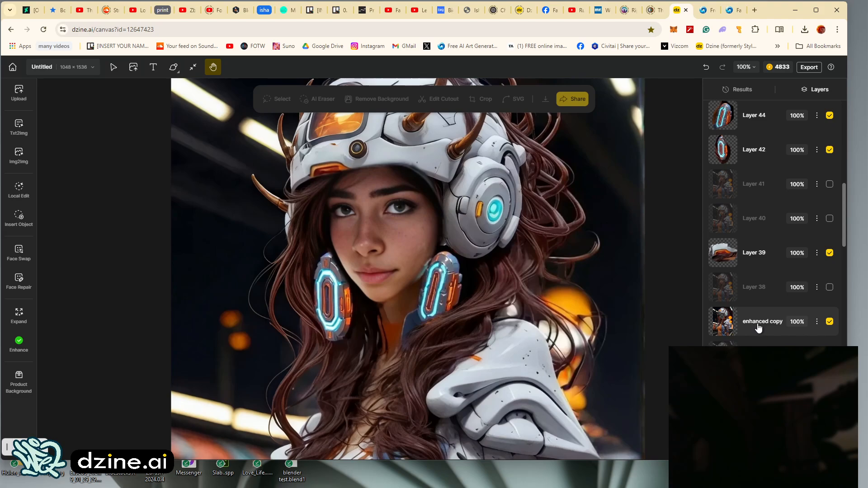
click(829, 322)
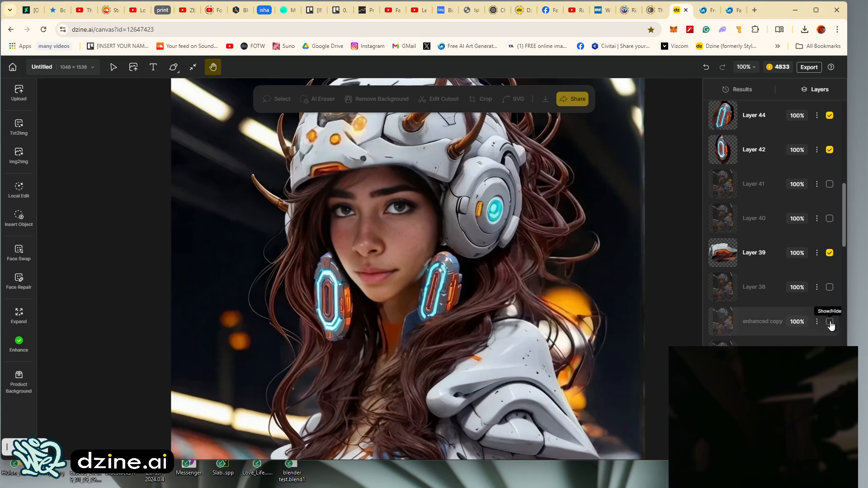
click(830, 323)
click(830, 322)
click(830, 322)
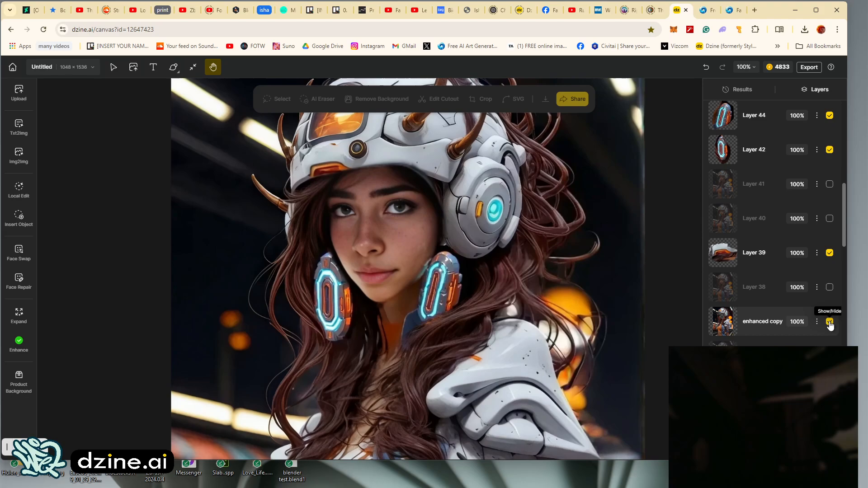
Step: Select the "enhanced copy" layer, check Layer 38 by showing and hiding it, and check the image with the "enhanced" layer hidden
click(715, 326)
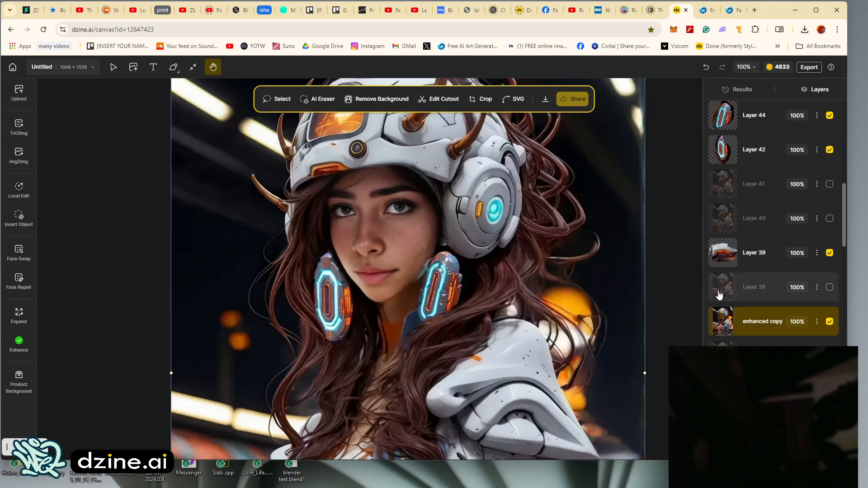
click(828, 288)
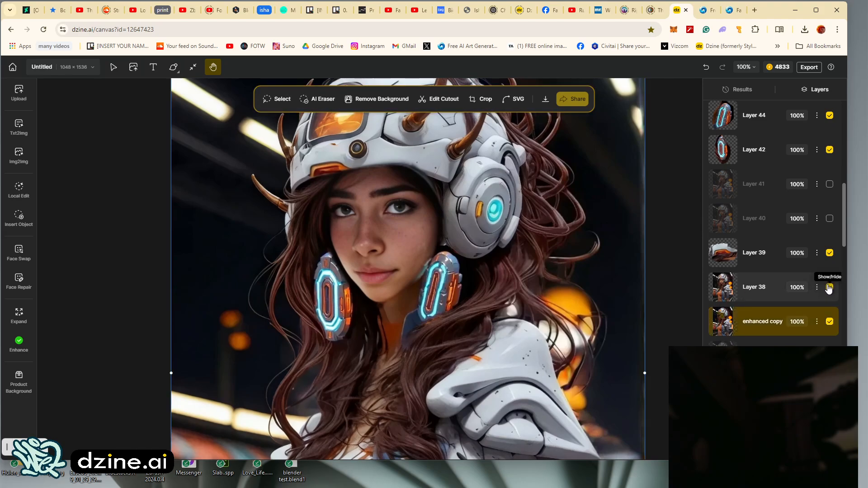
click(829, 289)
scroll(751, 293, down, 10)
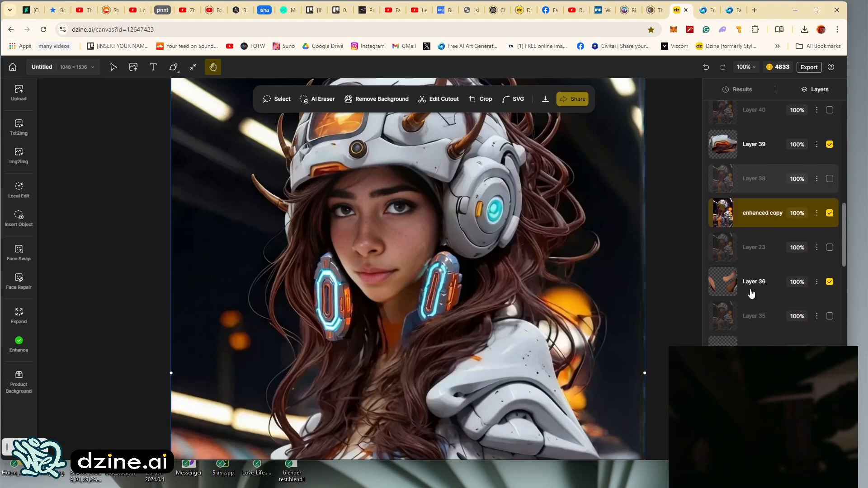
scroll(751, 294, down, 3)
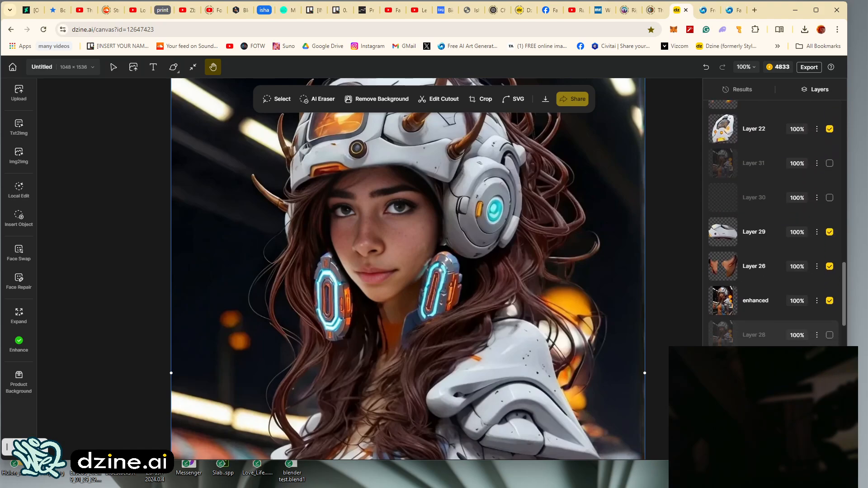
click(829, 283)
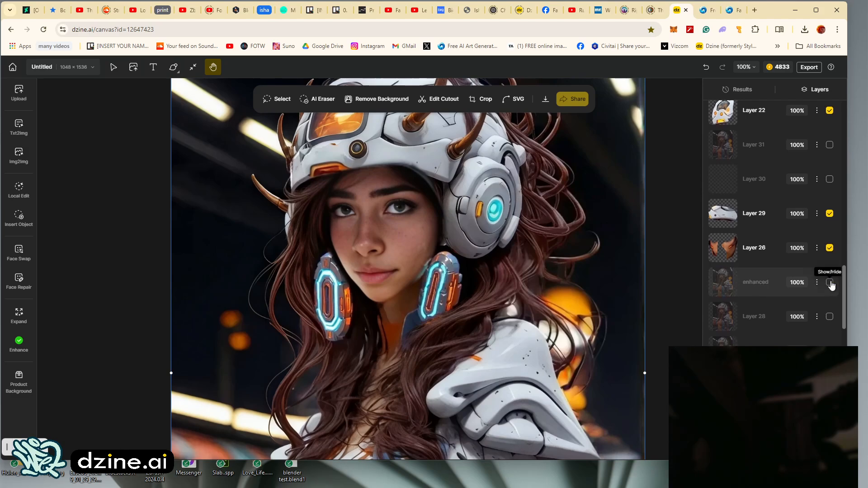
Step: Return to the "enhanced copy" layer, compare the image with it shown and hidden, and leave it hidden
scroll(831, 284, up, 4)
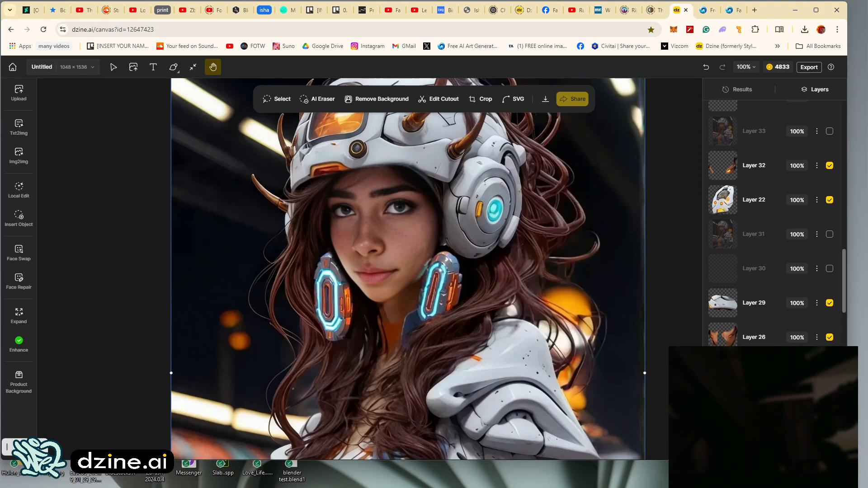
scroll(772, 286, up, 5)
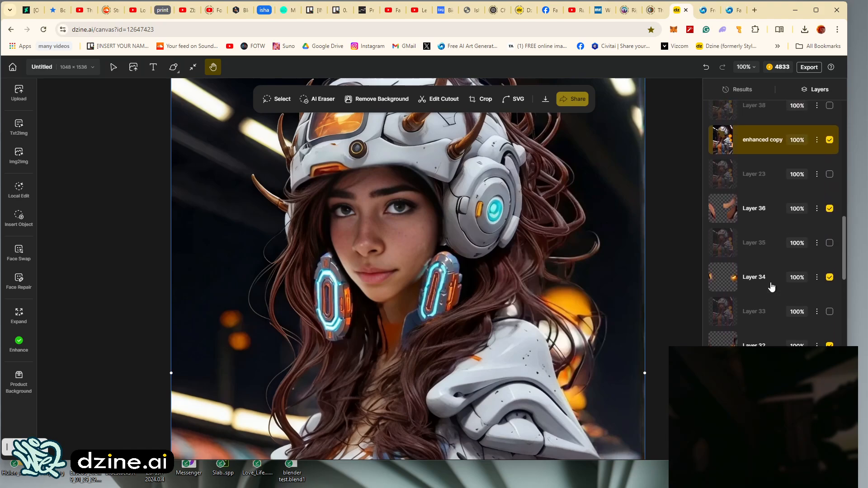
click(830, 141)
click(830, 142)
click(830, 141)
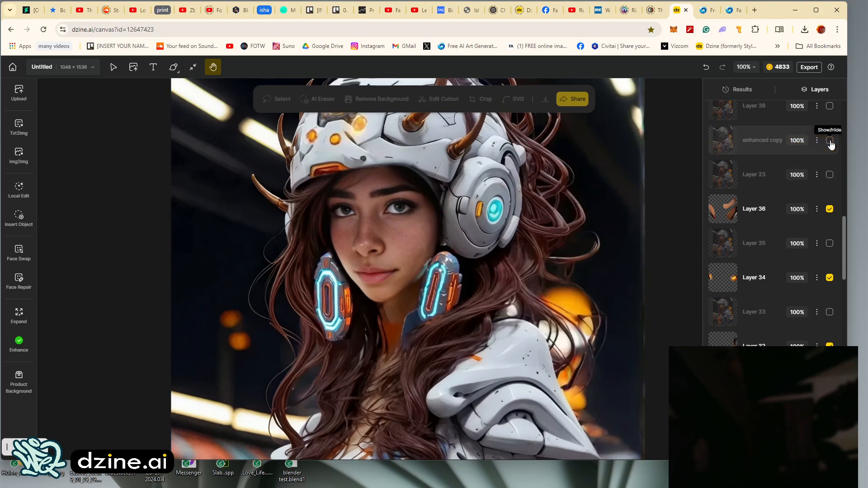
click(830, 142)
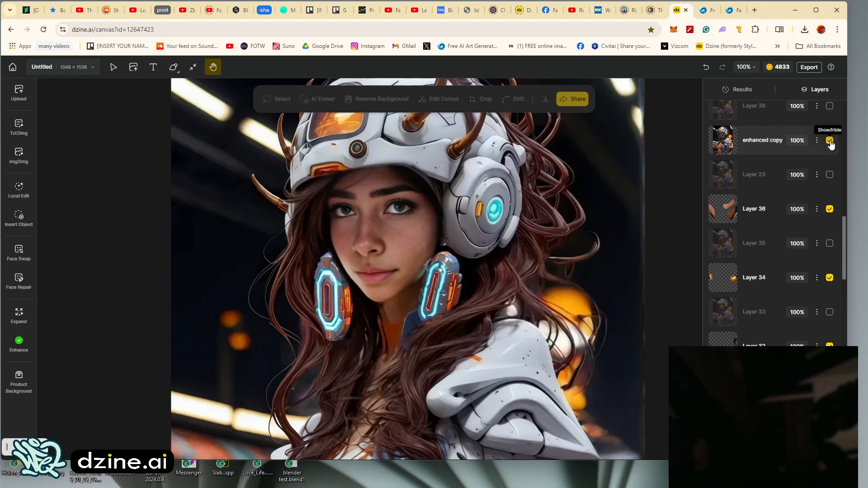
click(830, 141)
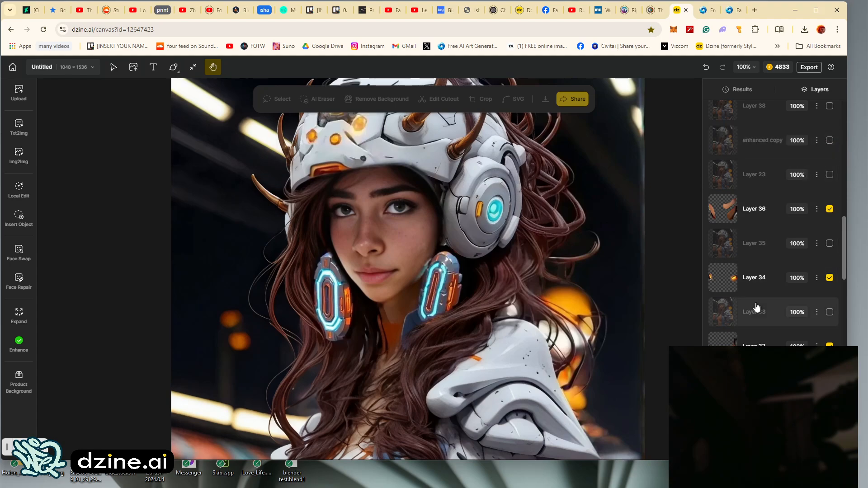
Step: Select the full-frame layer just below Layer 26 in the layer stack and toggle its visibility
scroll(757, 308, down, 4)
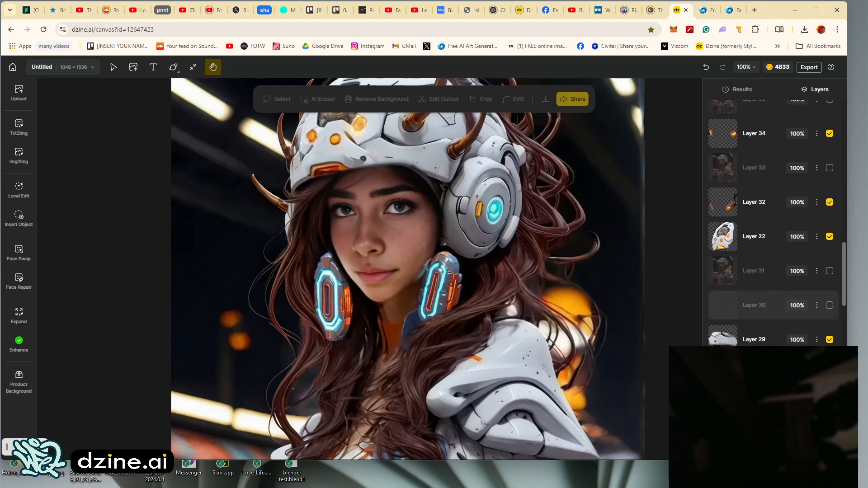
click(754, 374)
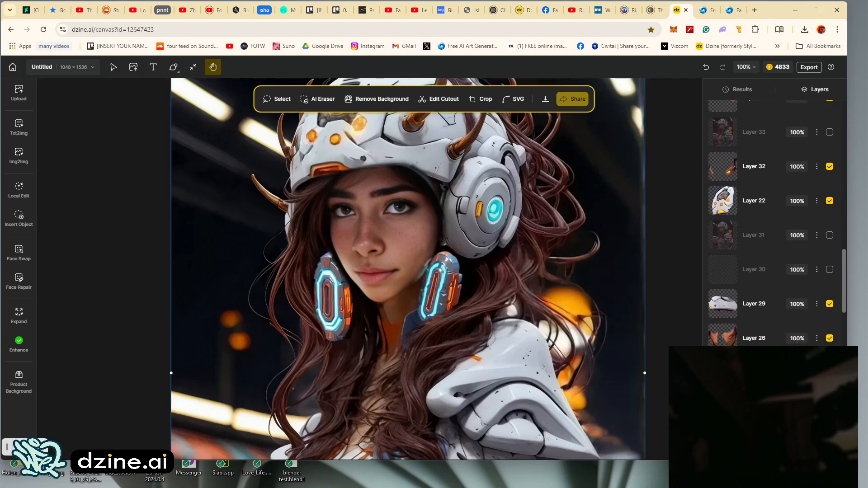
click(830, 373)
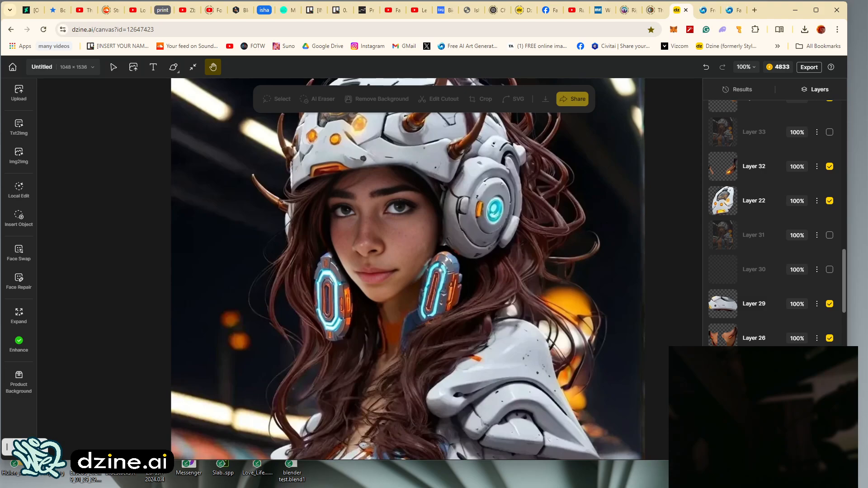
Step: Examine the face and glowing earpieces at 300%, 125% and 150% zoom
click(747, 66)
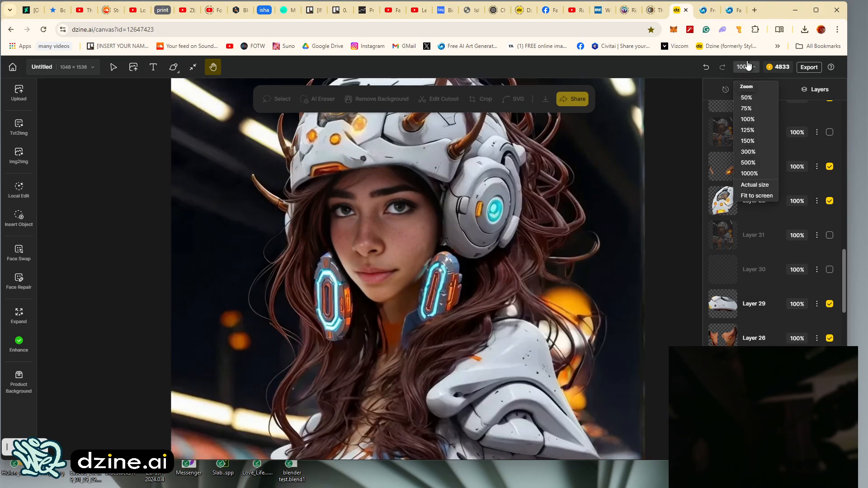
click(749, 152)
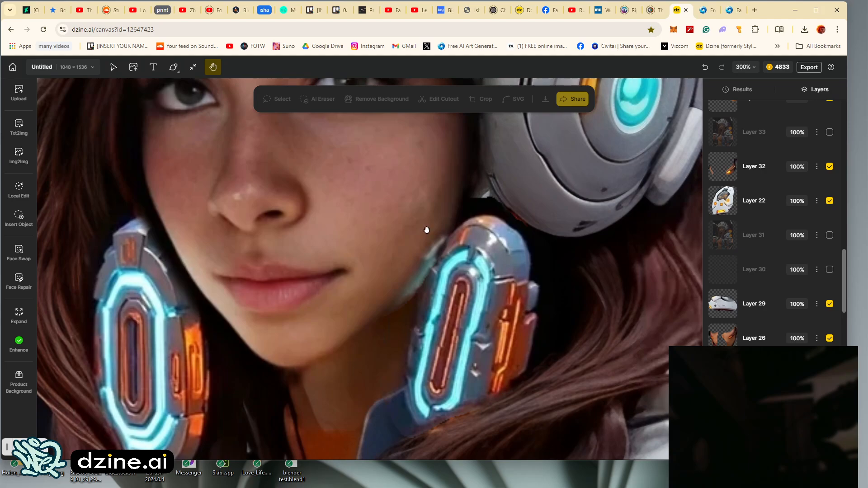
click(744, 68)
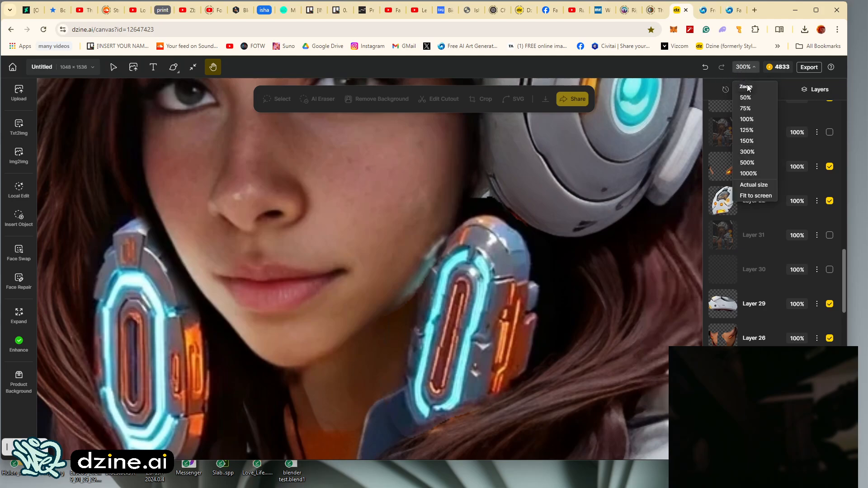
click(759, 131)
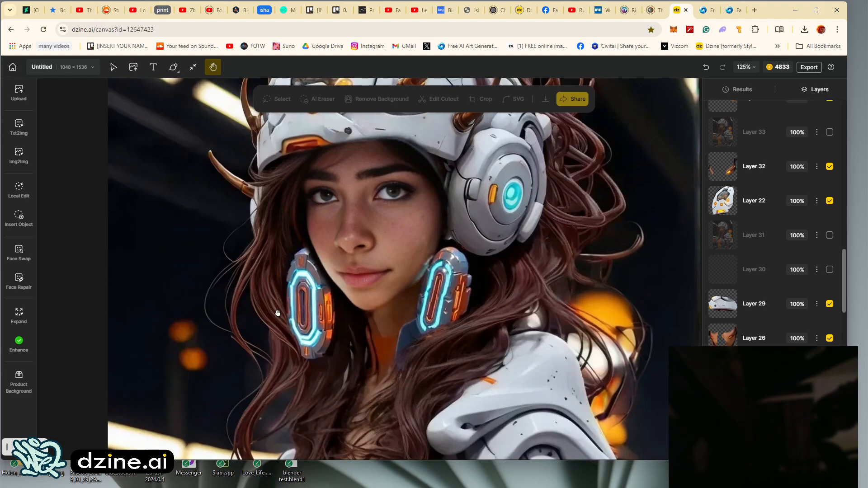
click(744, 68)
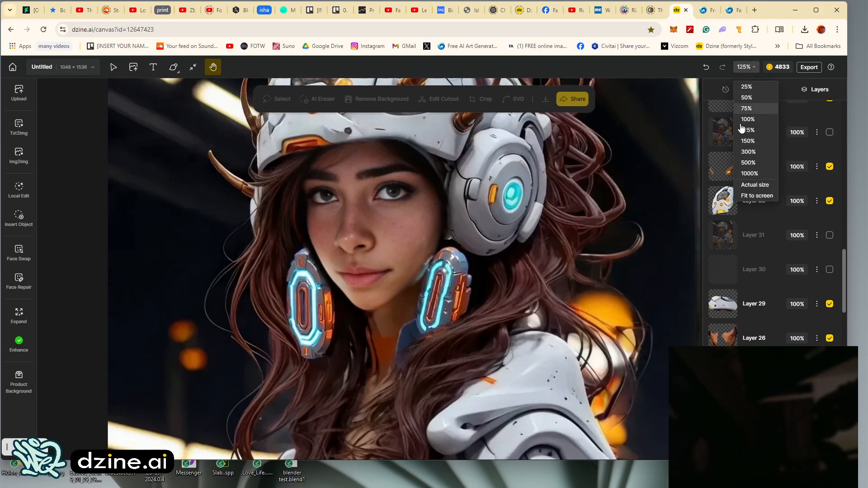
click(748, 141)
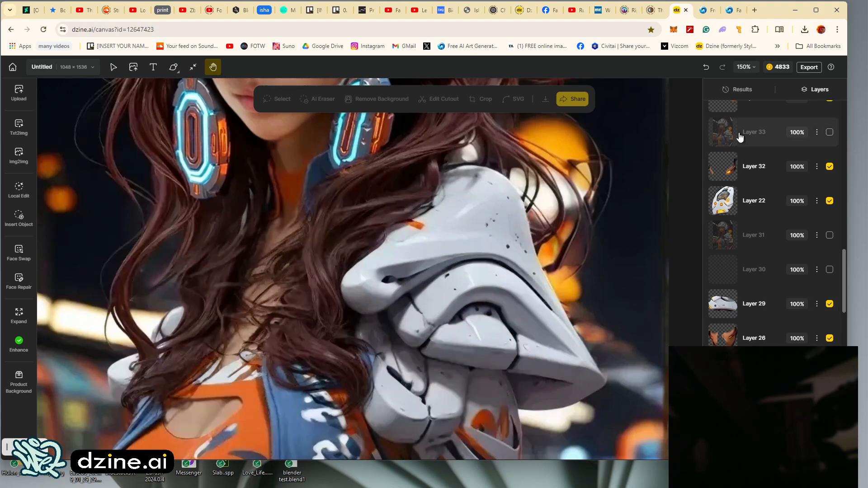
Step: Examine the white shoulder armor's plates and seams at 300% zoom
click(745, 67)
click(763, 154)
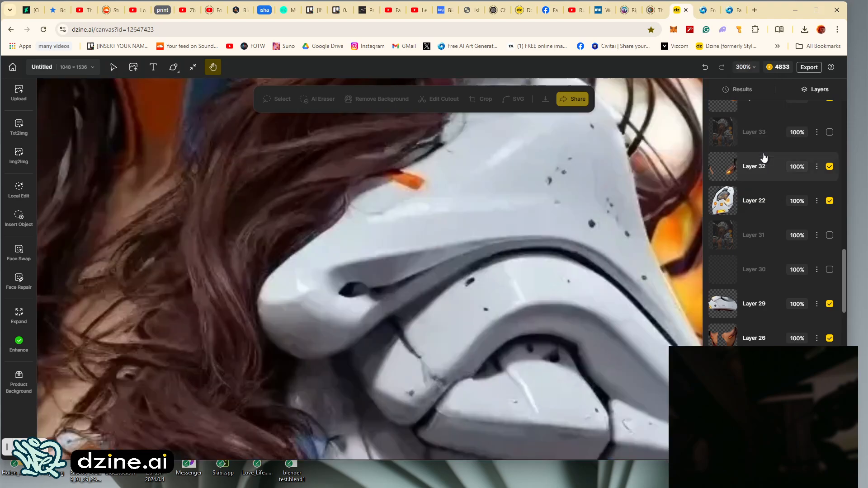
drag(605, 352, 554, 290)
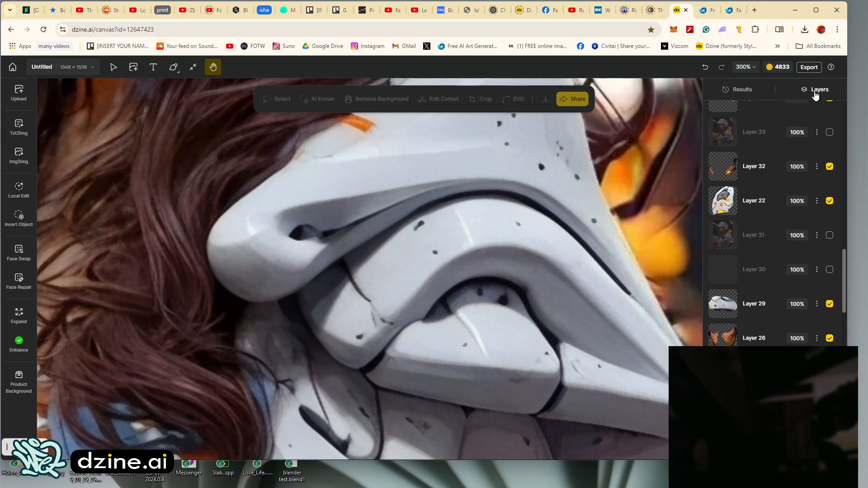
Step: Review the helmet, face and upper body of the woman at 100% zoom
click(743, 67)
click(747, 119)
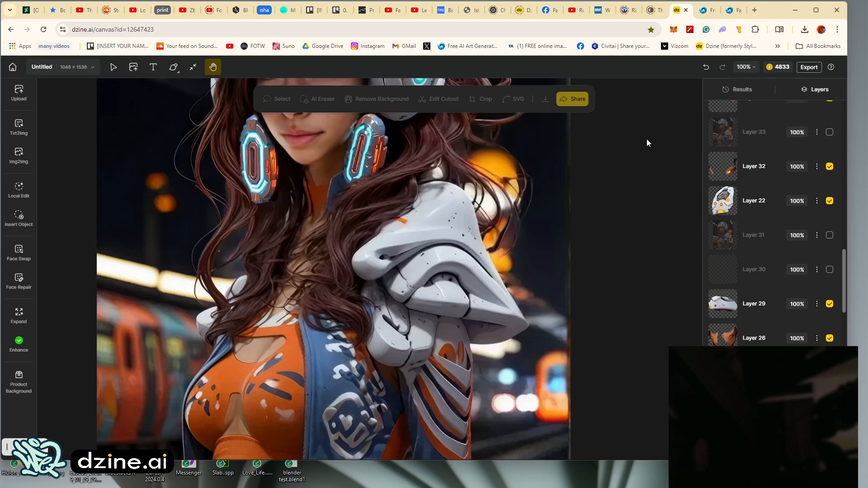
scroll(256, 230, up, 4)
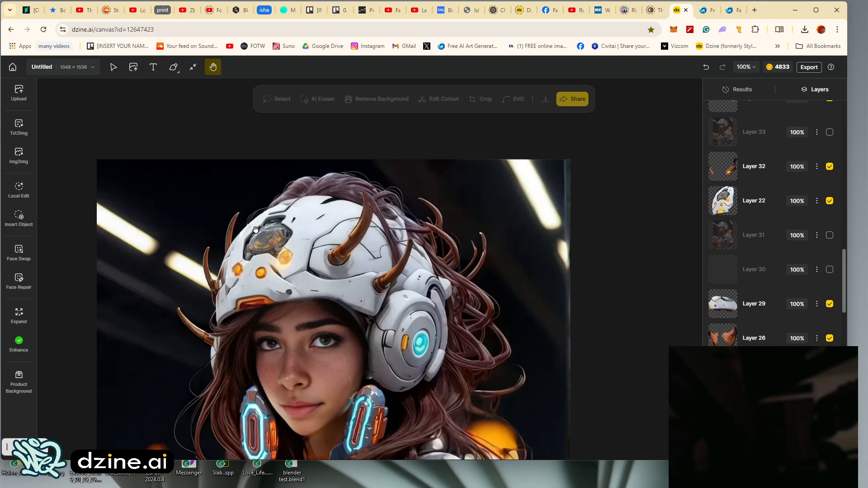
scroll(256, 231, down, 1)
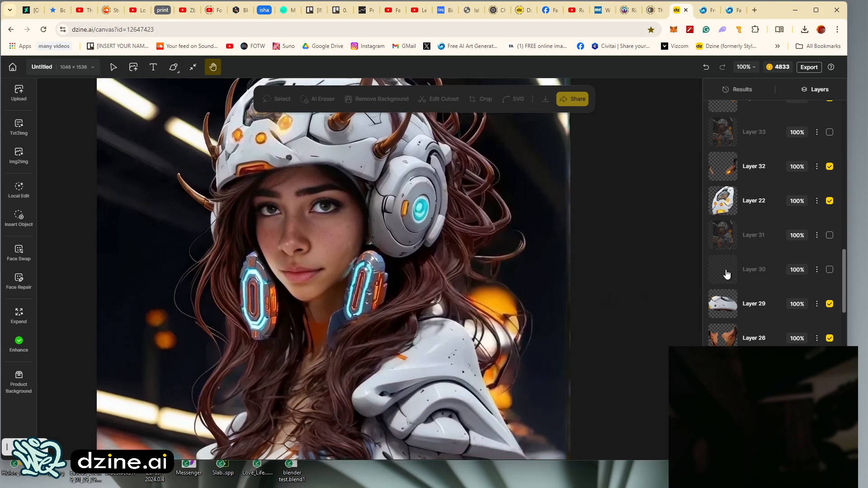
scroll(432, 274, up, 2)
scroll(433, 276, down, 2)
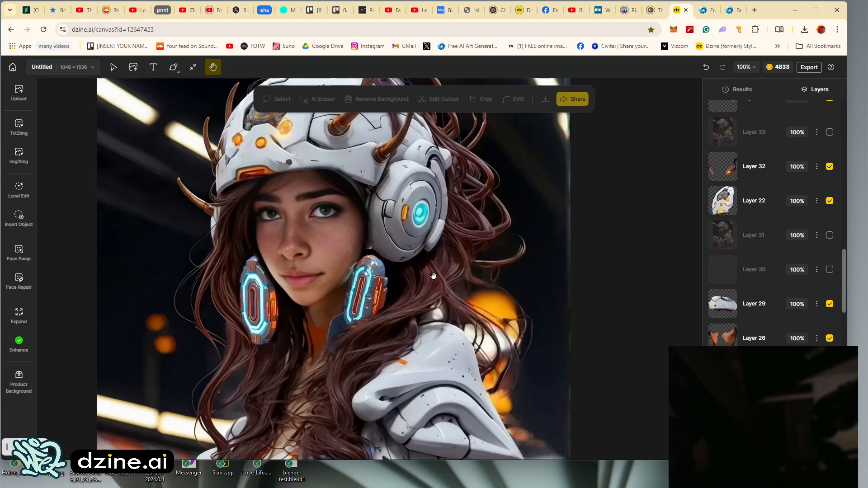
scroll(433, 276, up, 2)
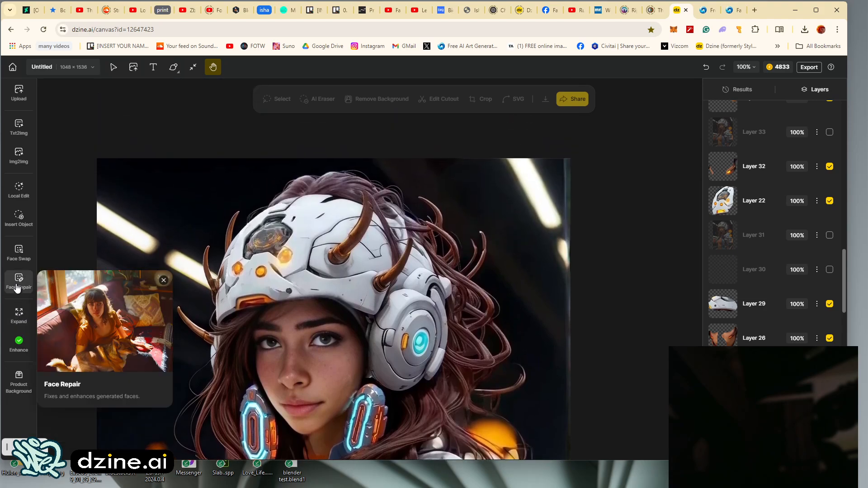
Step: Check the Face Repair and Face Swap settings, keeping Face Swap open, and view the image at 75% zoom
click(17, 284)
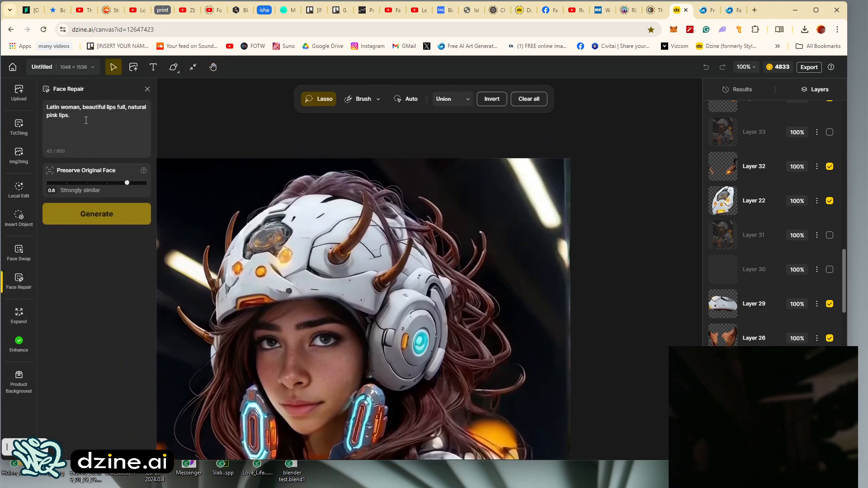
click(21, 255)
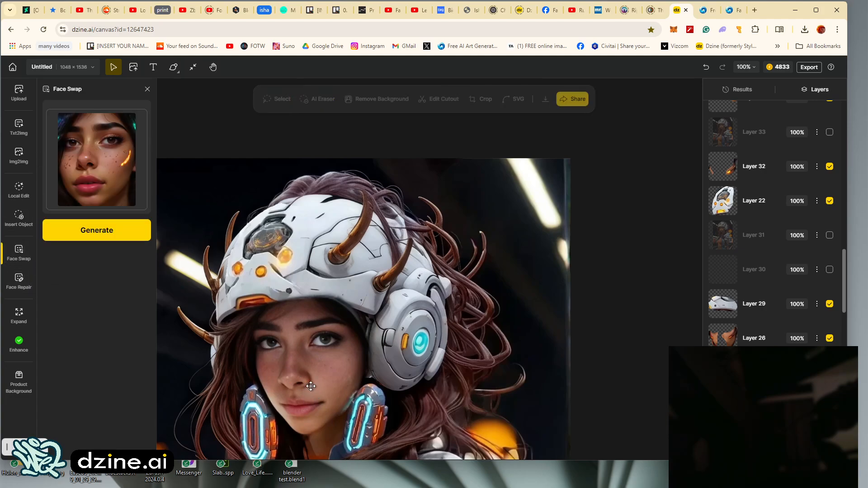
click(744, 67)
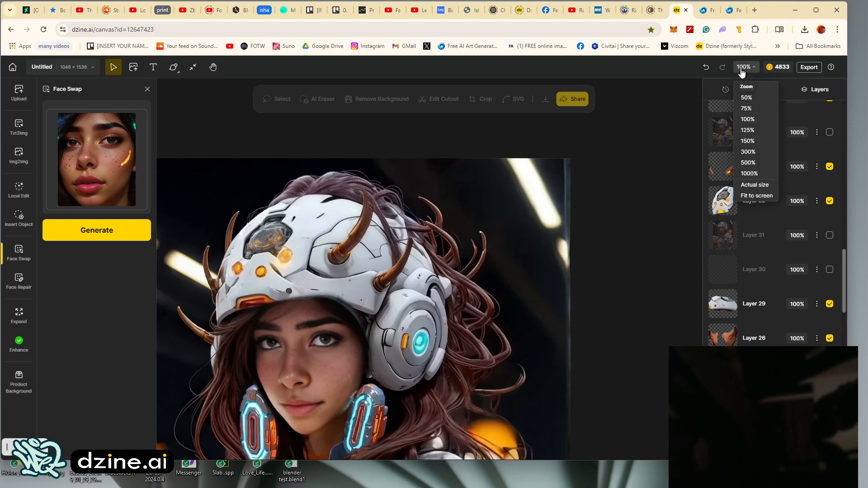
click(752, 110)
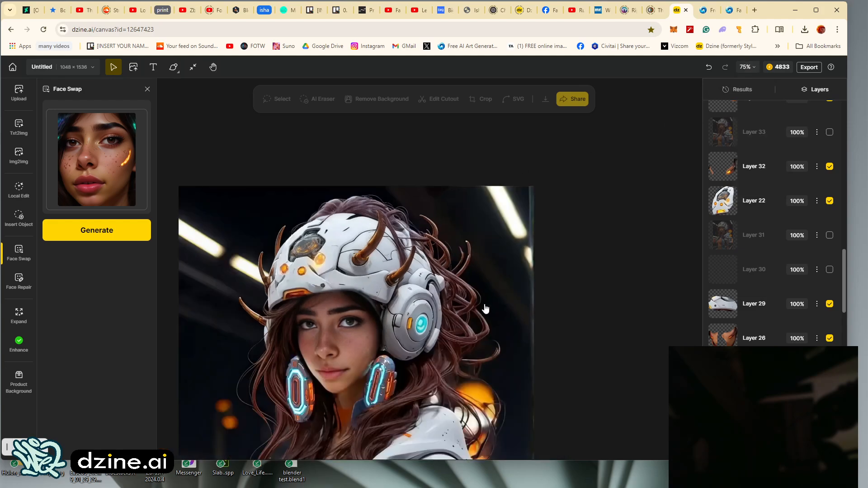
scroll(483, 303, down, 3)
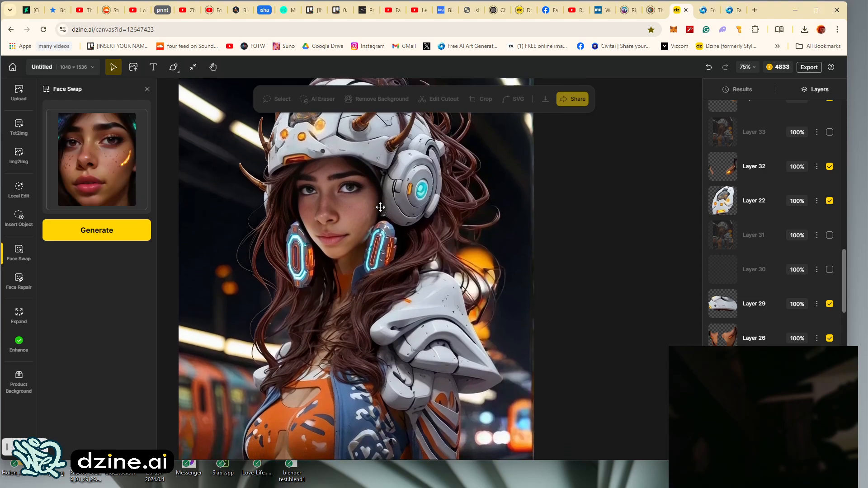
mouse_move(84, 157)
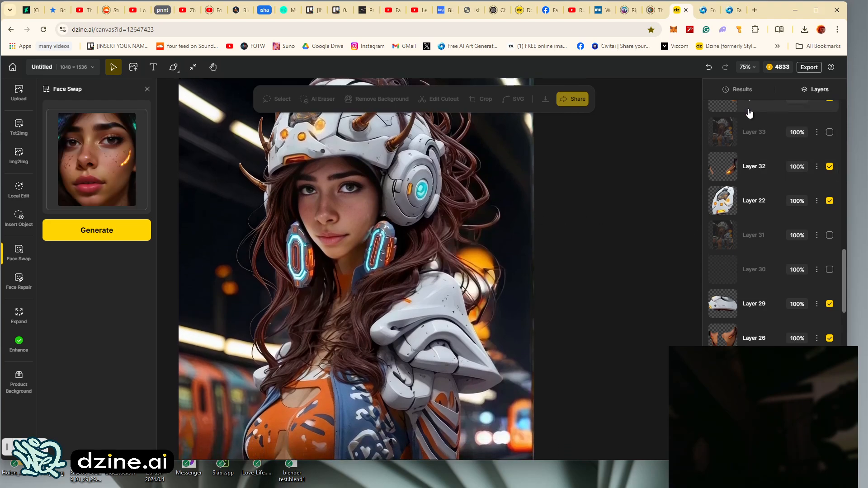
Step: Find the earlier full-figure image with round earpieces, just above the Face Swap result, in the generation results and place it on the canvas
click(740, 89)
scroll(769, 190, down, 3)
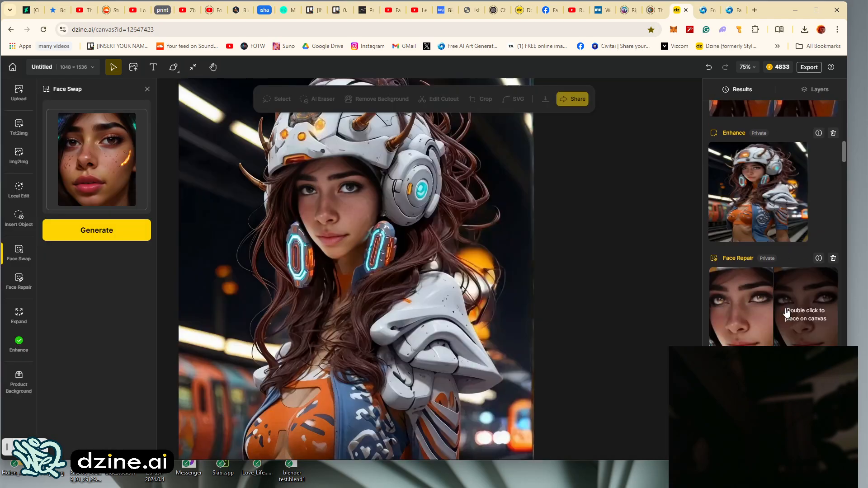
scroll(773, 223, down, 5)
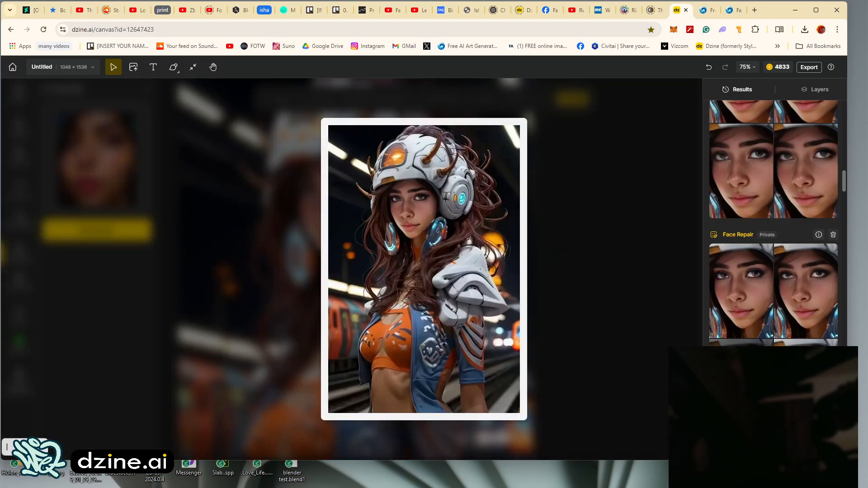
scroll(773, 224, down, 2)
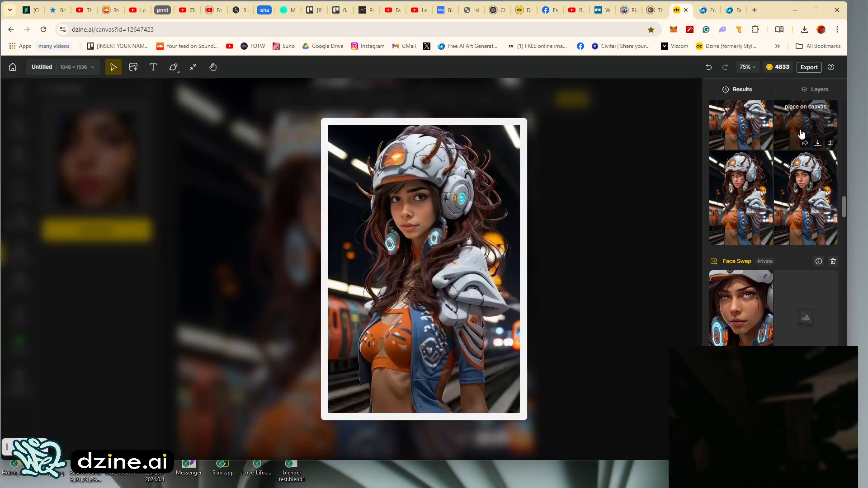
click(801, 134)
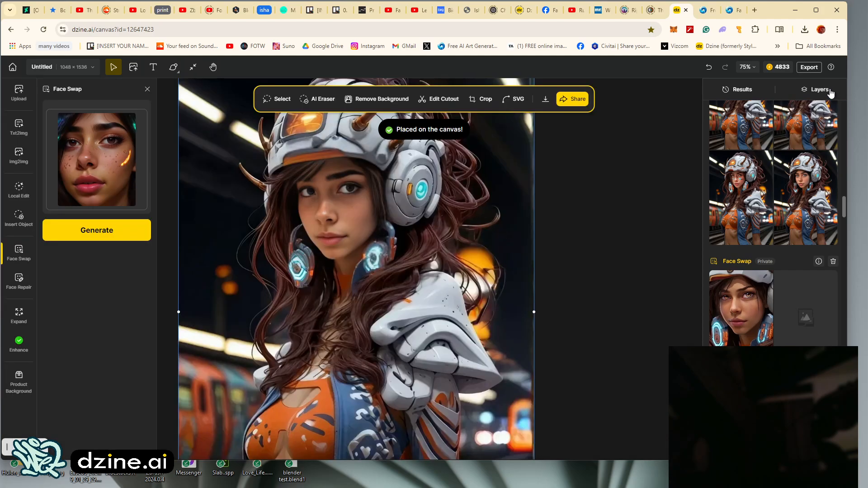
Step: Compare the original and enhanced woman by showing and hiding Layer 57, ending with the layer hidden
click(819, 90)
scroll(801, 218, up, 15)
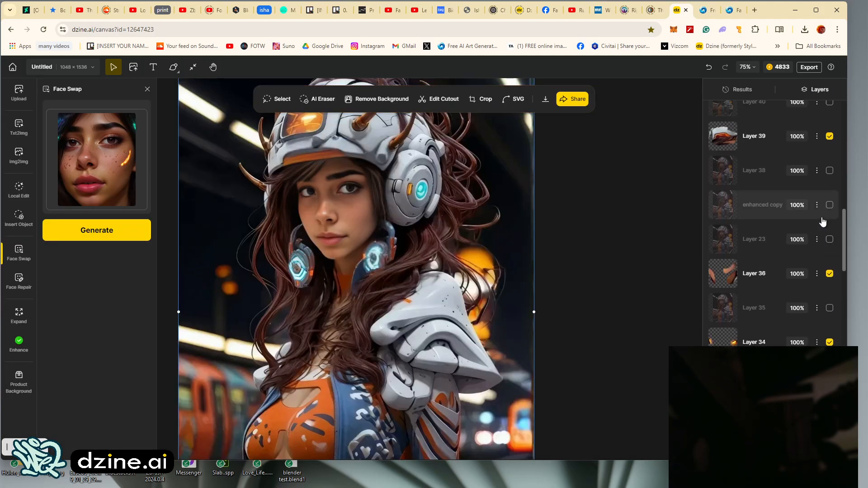
scroll(839, 212, up, 1)
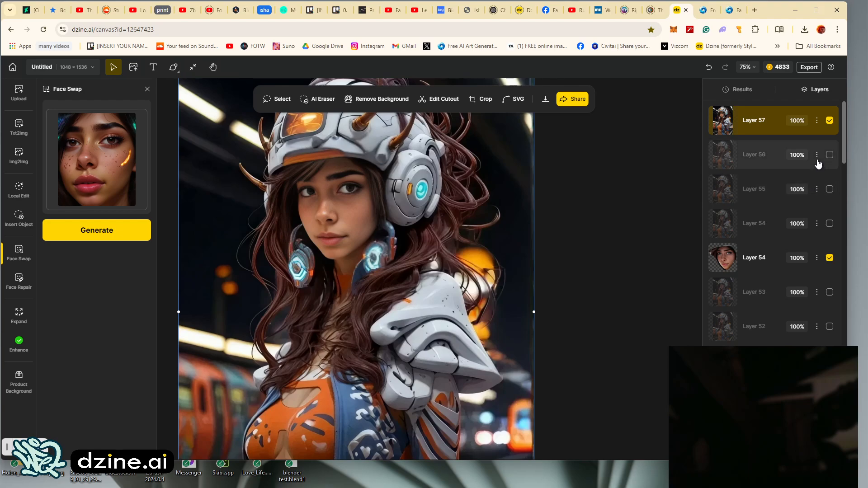
click(830, 121)
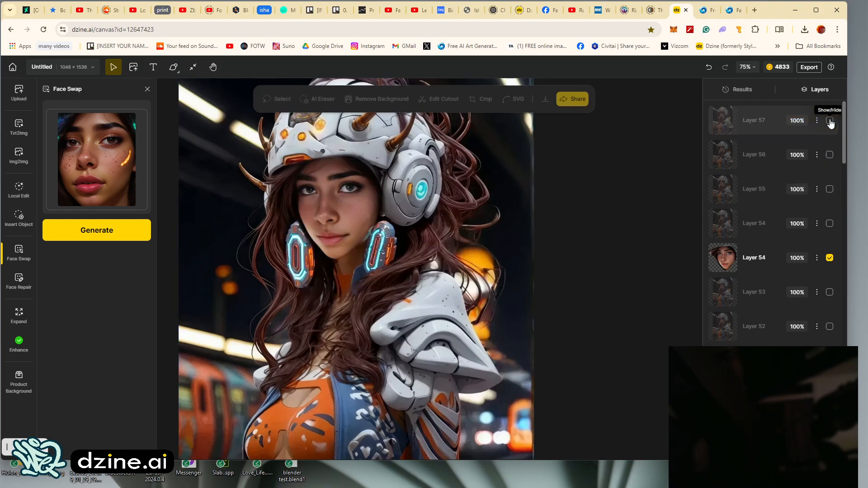
click(830, 121)
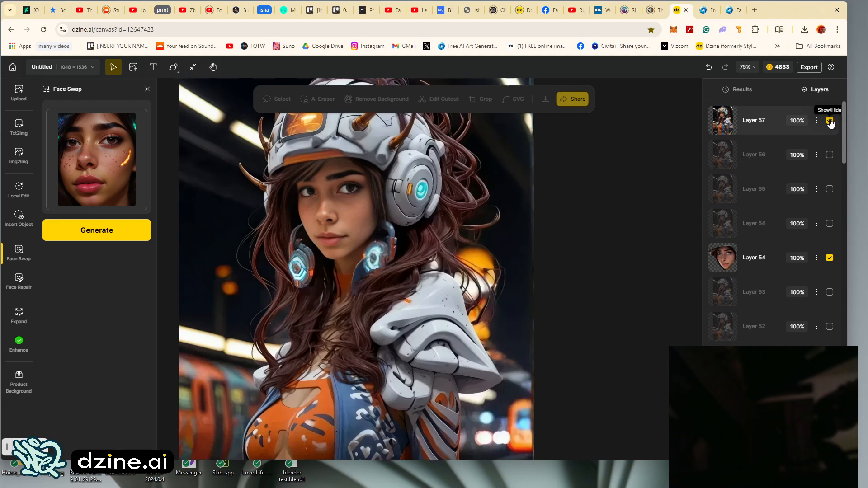
click(830, 121)
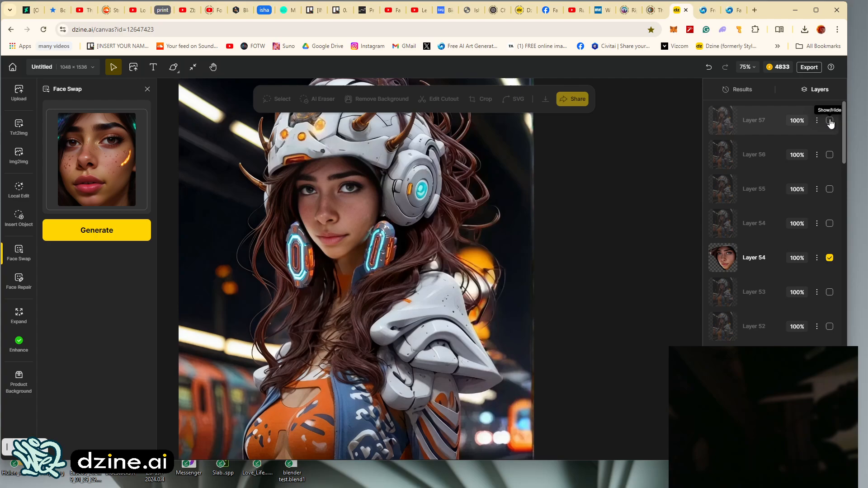
click(830, 122)
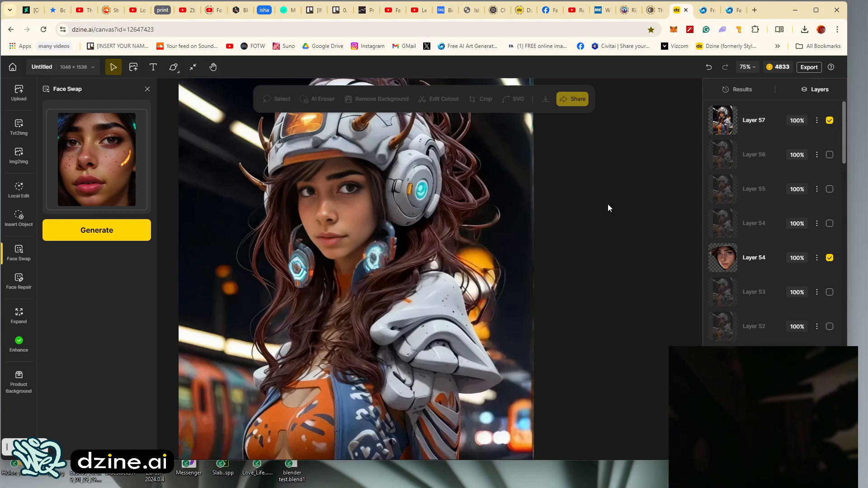
click(830, 122)
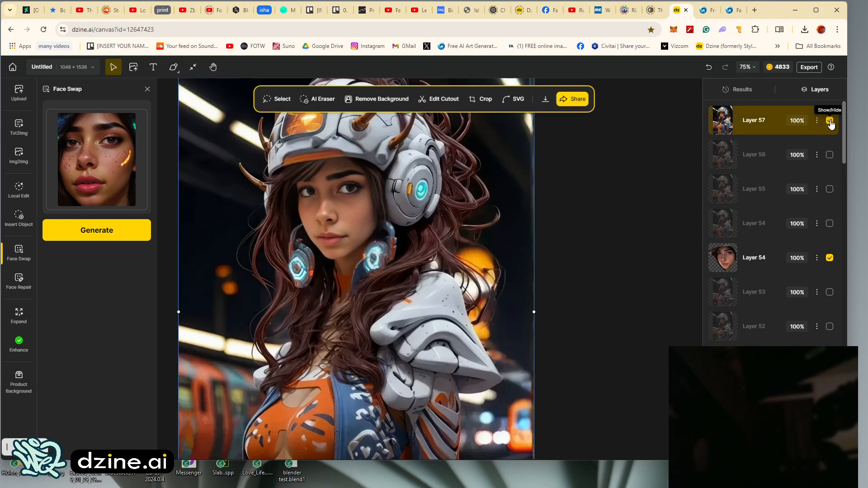
click(830, 121)
mouse_move(89, 134)
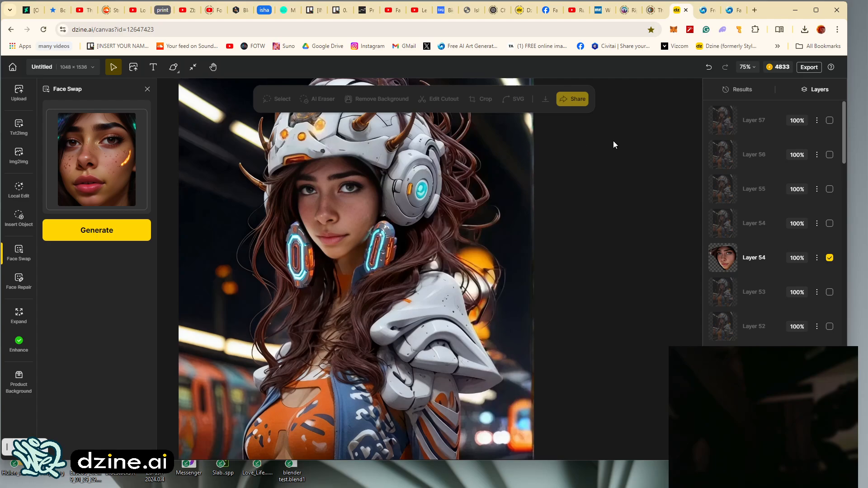
Step: Leave Face Swap for the Hand tool and reposition the canvas so the whole helmet is in view
click(212, 68)
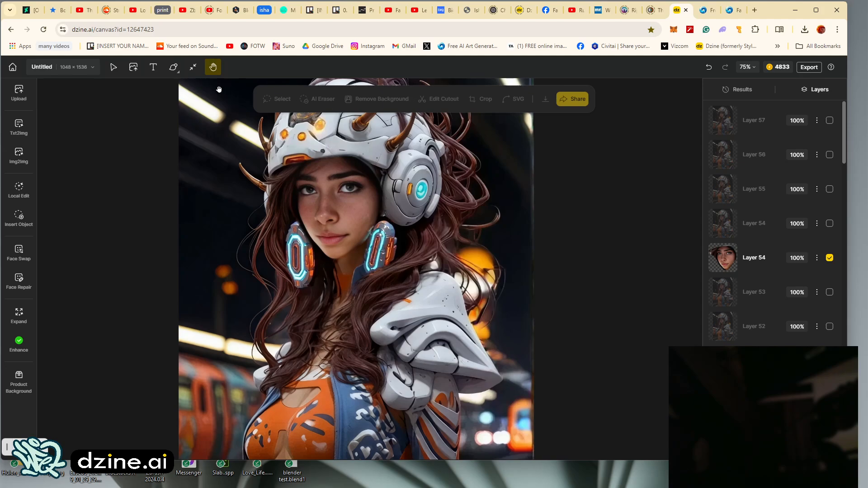
click(213, 67)
drag(590, 204, 601, 232)
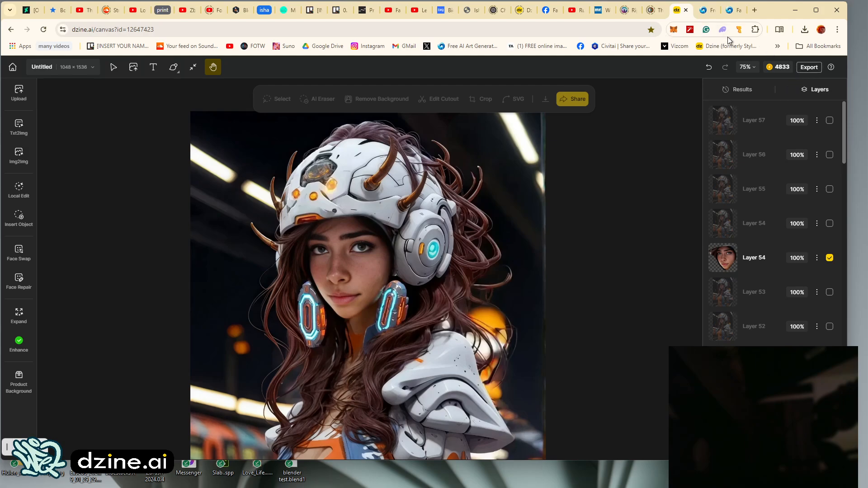
mouse_move(592, 487)
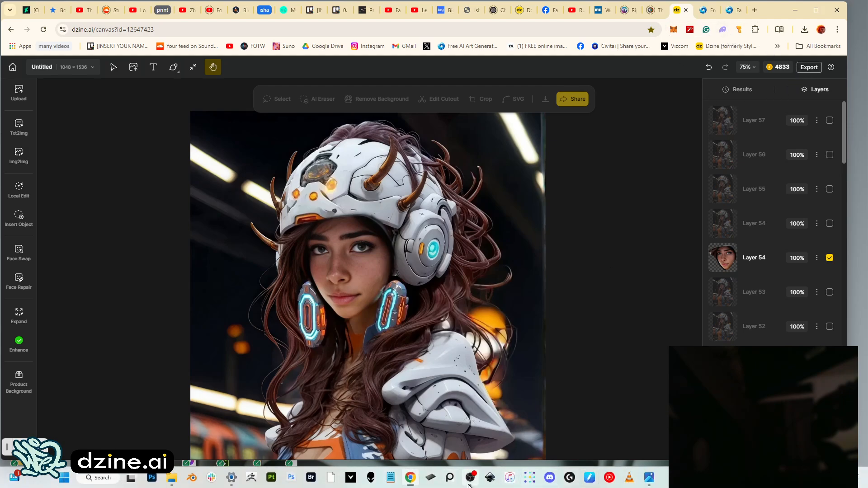